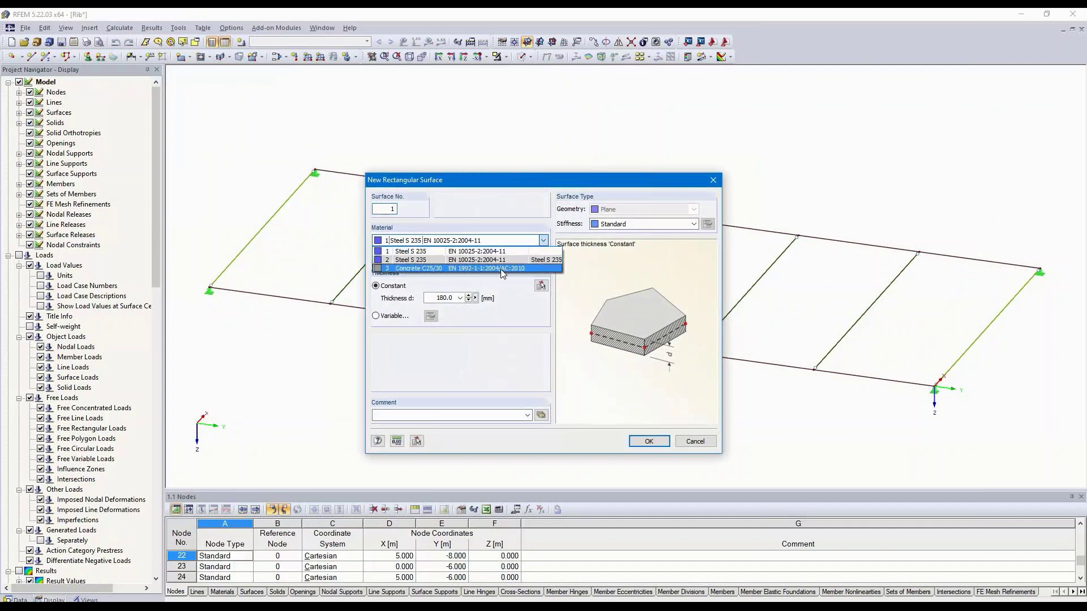
Step: Create a 250 mm thick rectangular surface in Concrete C25/30 spanning the whole beam grid between its diagonally opposite corner nodes
click(447, 298)
text(250)
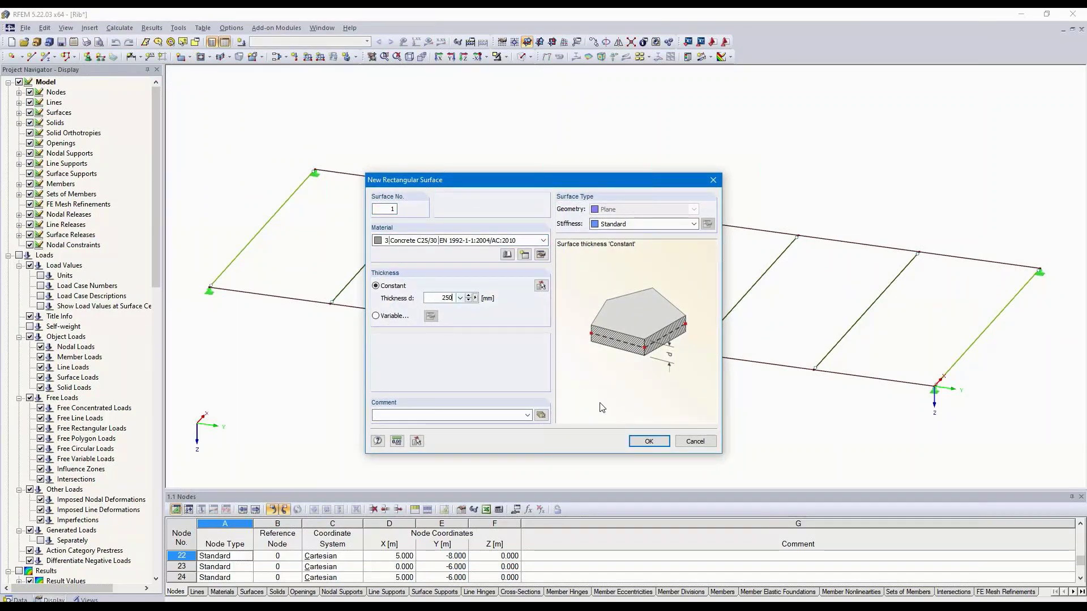
click(649, 442)
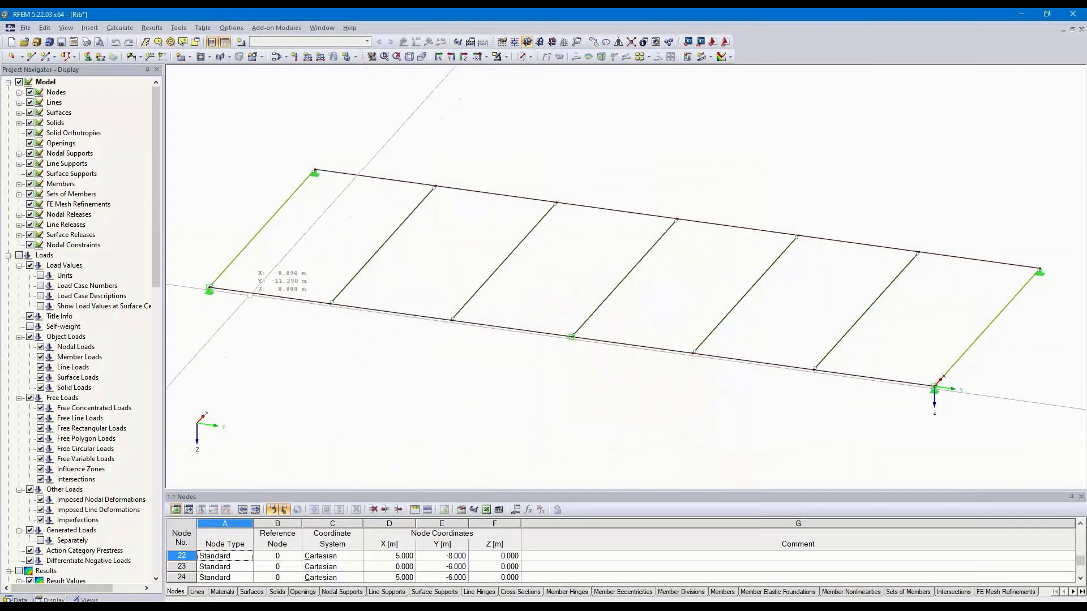
click(210, 288)
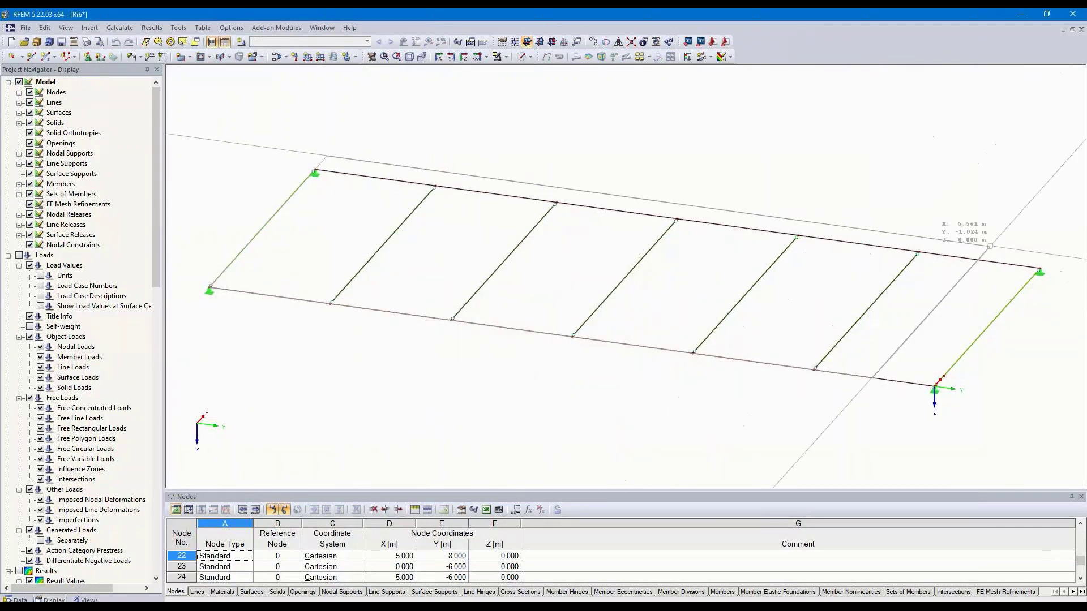
click(1039, 269)
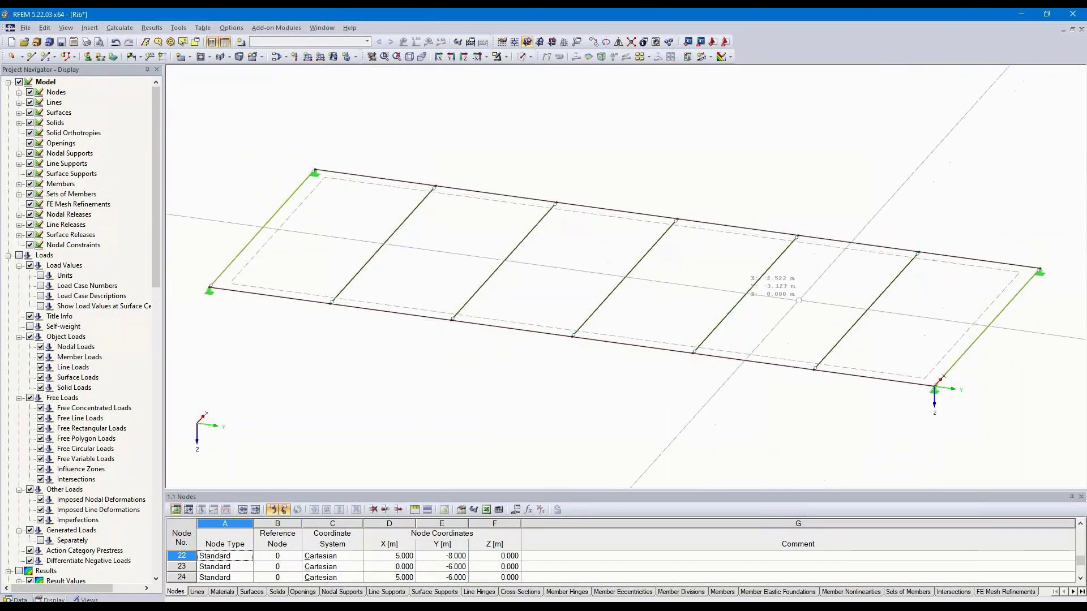
key(Escape)
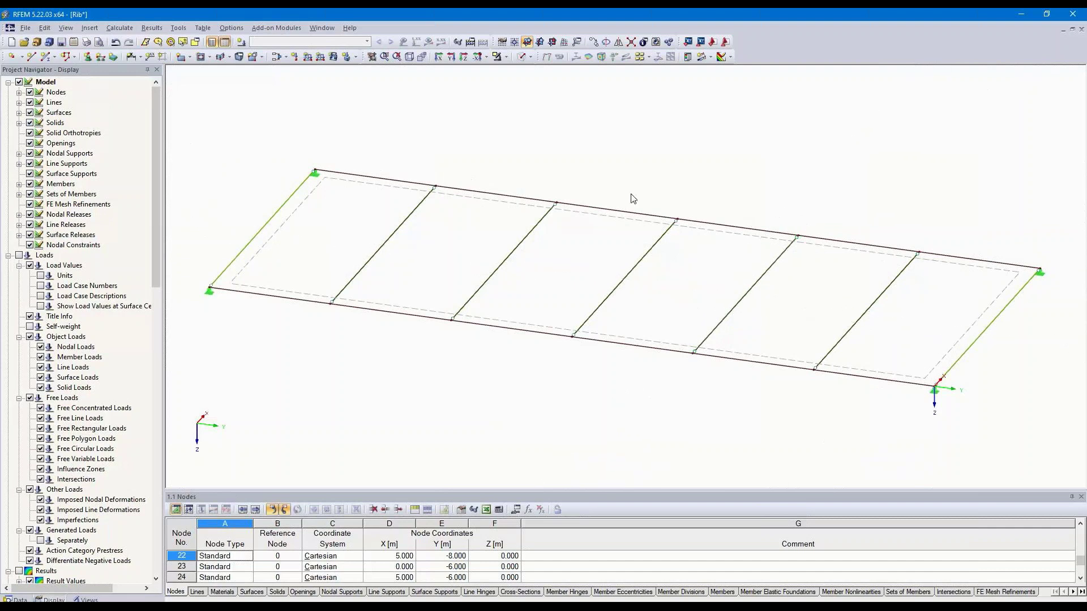
Step: Show the model as a transparent solid and change the member type of all the grid's members to Rib
click(529, 57)
click(577, 95)
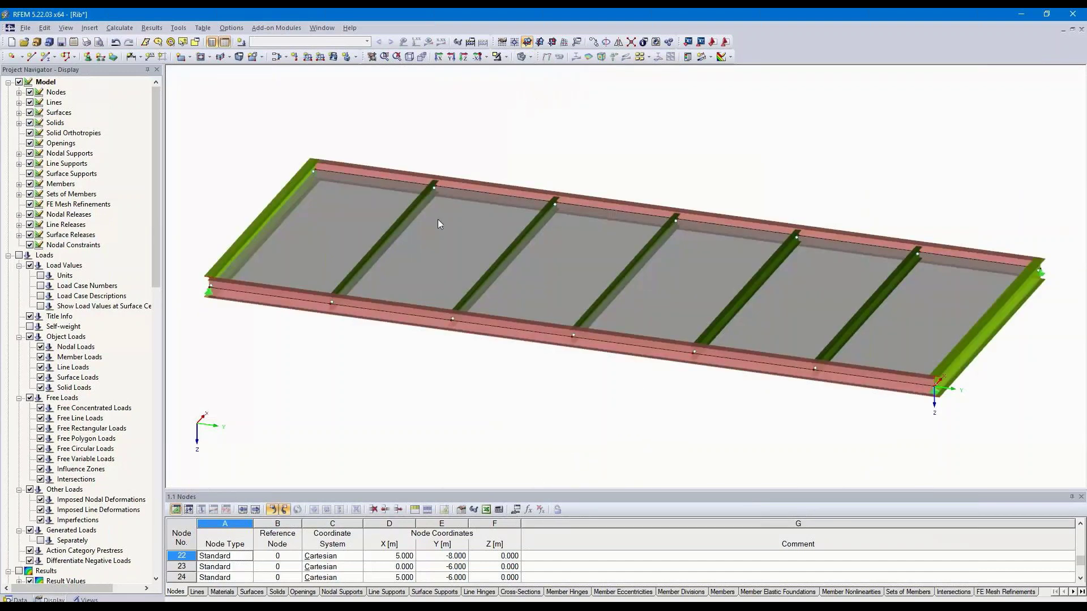
drag(181, 454, 1058, 126)
right_click(990, 324)
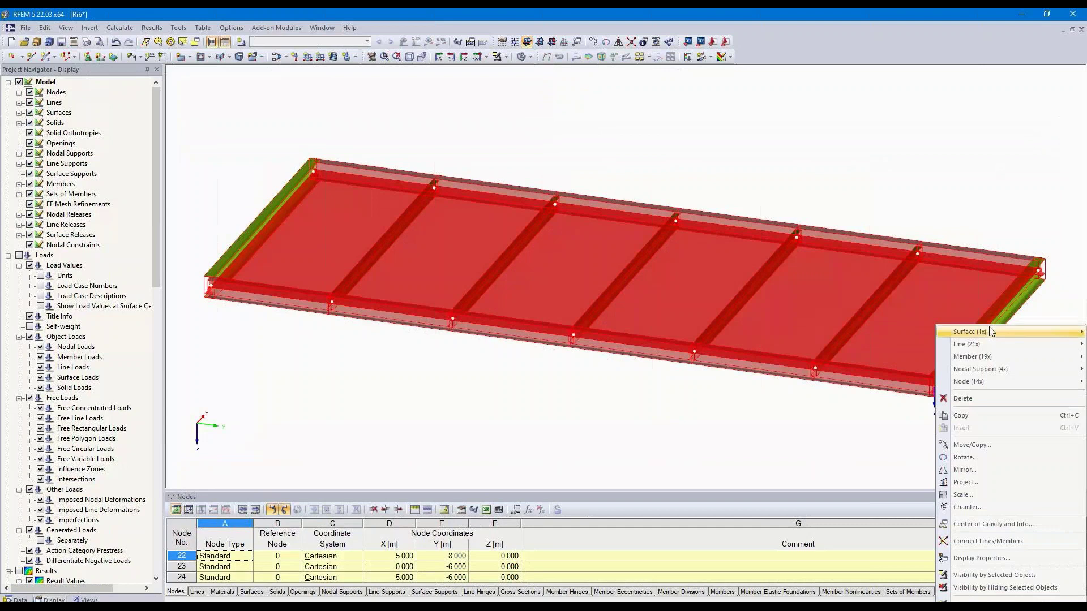
mouse_move(972, 359)
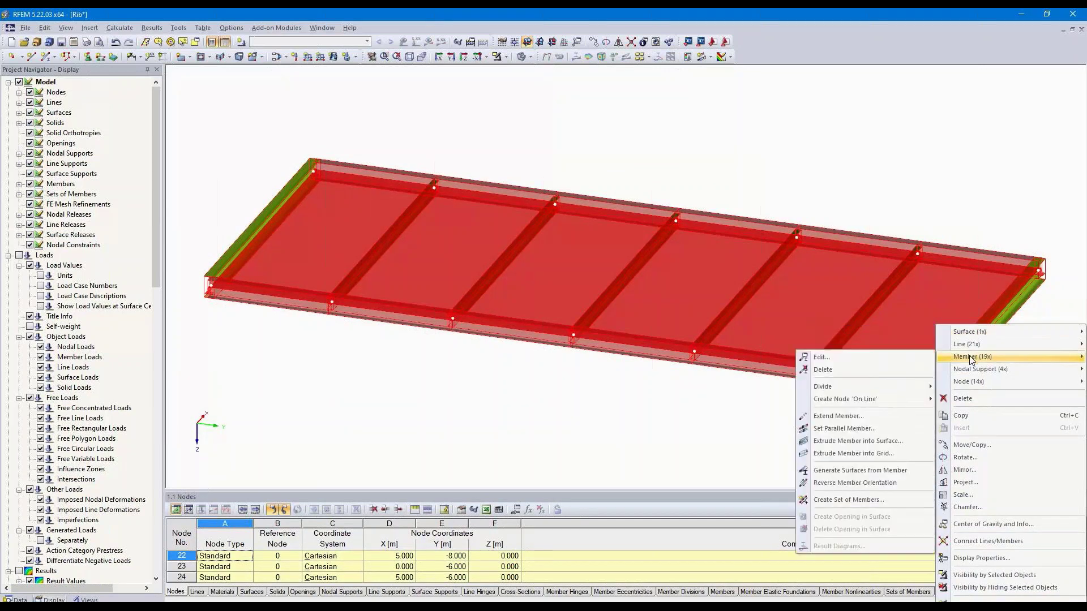
click(849, 358)
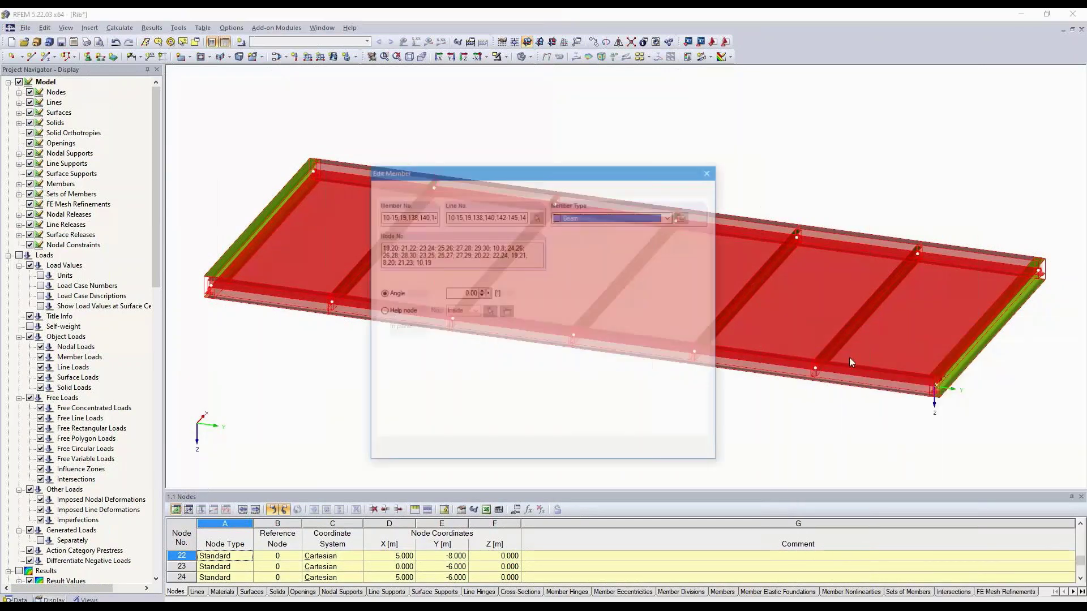
click(670, 217)
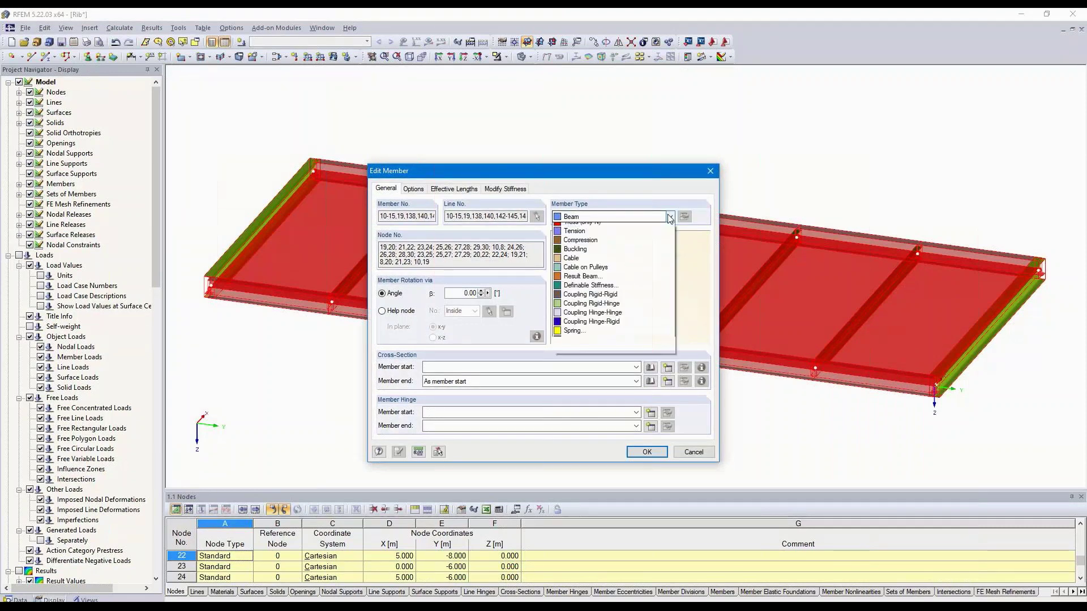
click(635, 250)
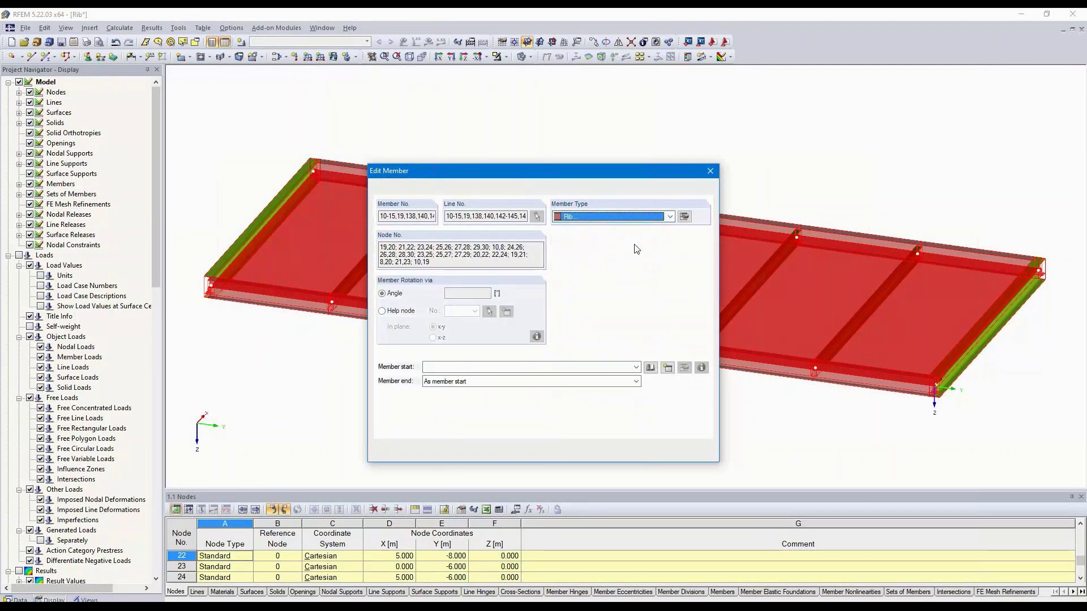
Step: Place the ribs on the +z-side of the surface with integration widths of 1 m on both sides, and apply the member changes
click(684, 218)
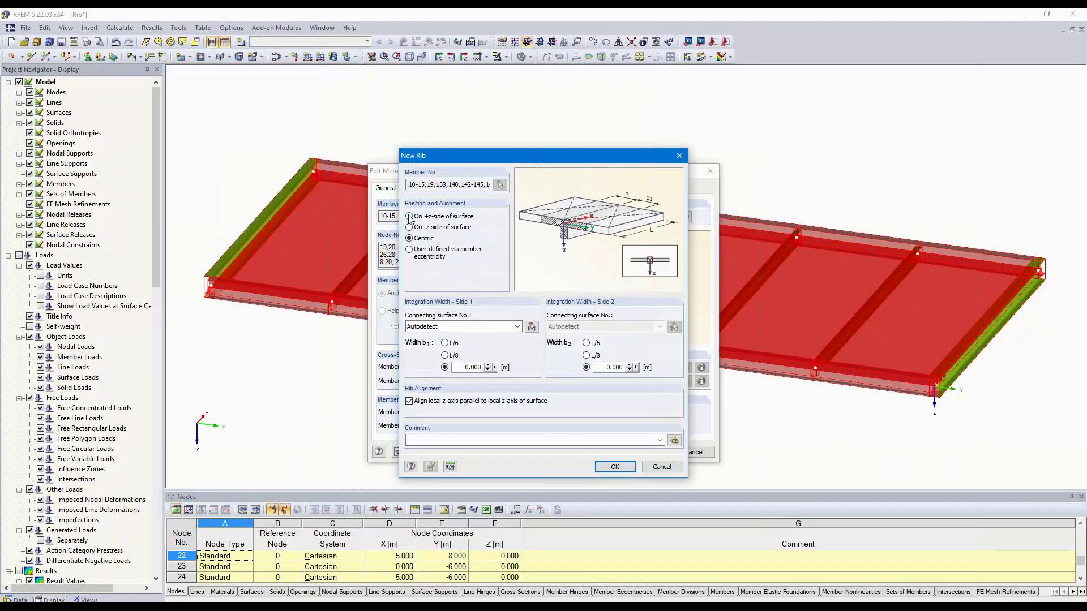
click(409, 216)
double_click(465, 368)
text(1)
key(Tab)
text(1)
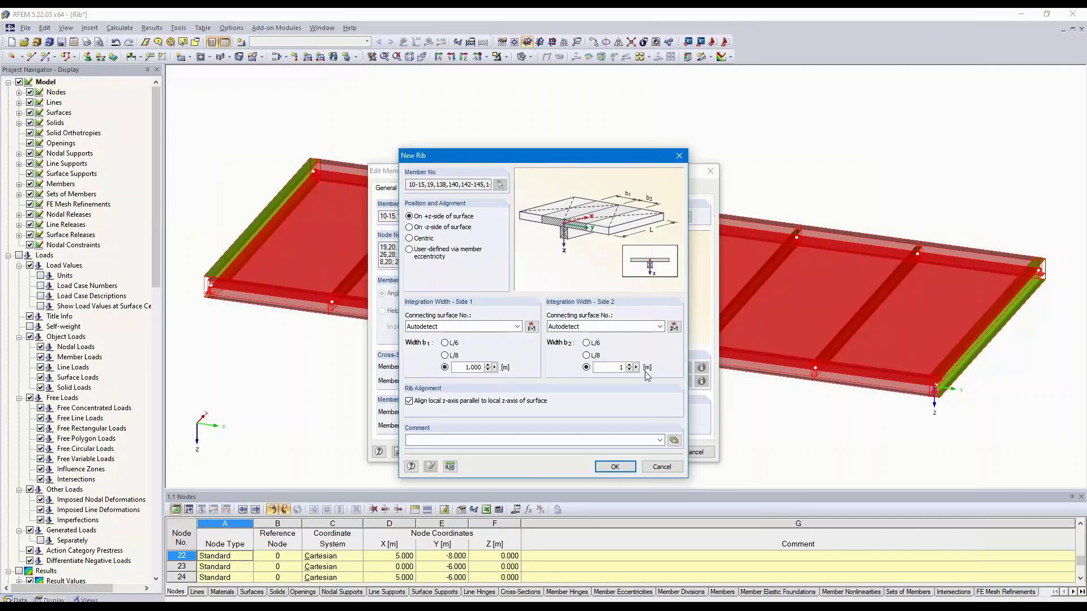
click(614, 467)
click(642, 451)
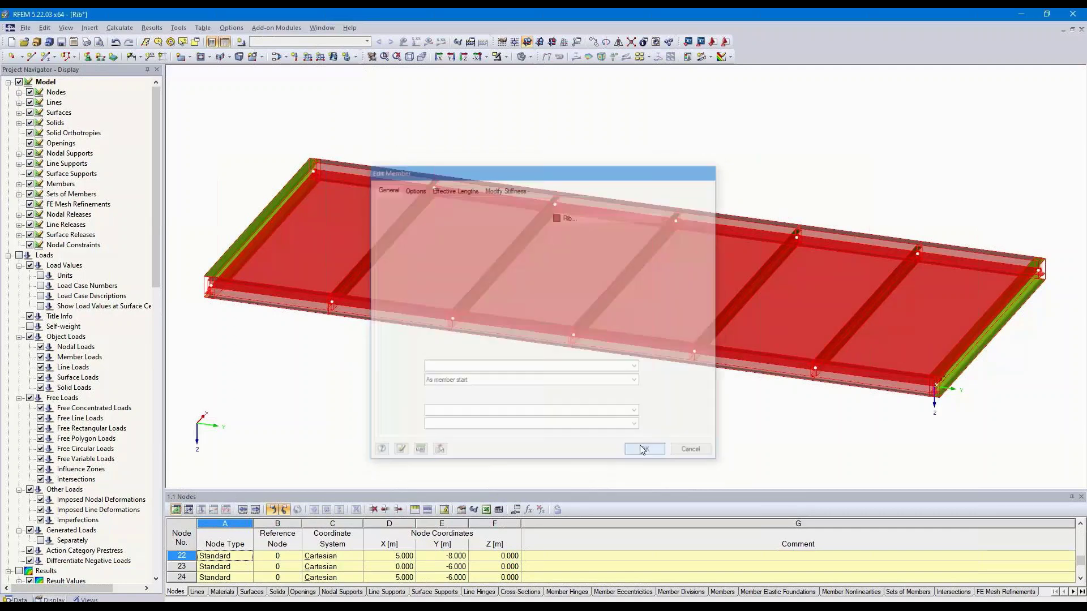
Step: Render the surfaces filled including thickness and inspect how the slab sits on the ribs
mouse_move(626, 391)
ctrl+middle_down()
mouse_move(635, 337)
mouse_move(612, 375)
ctrl+middle_up()
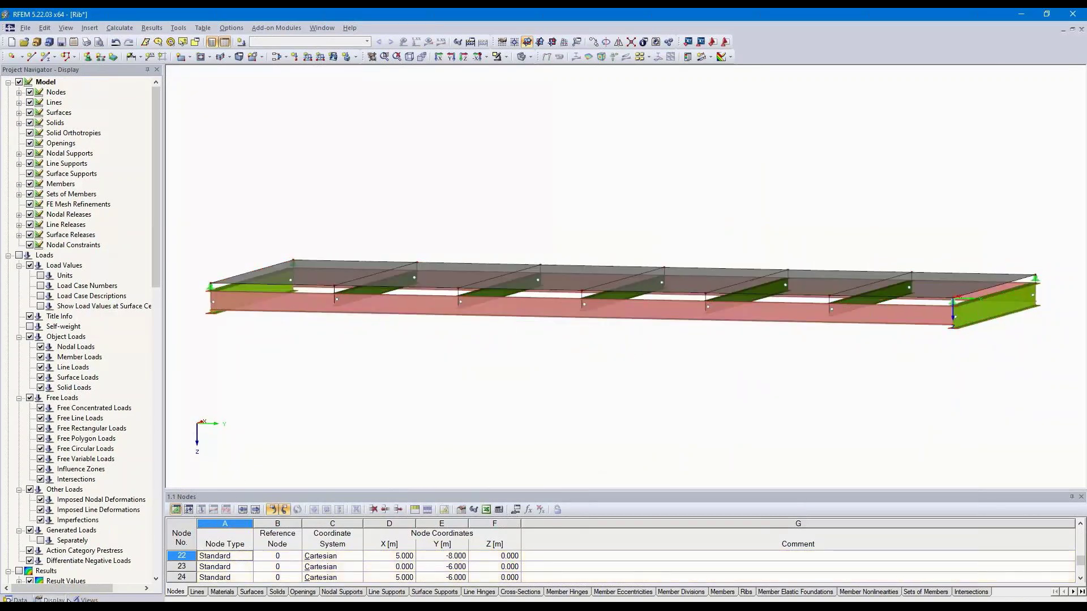
scroll(72, 464, down, 20)
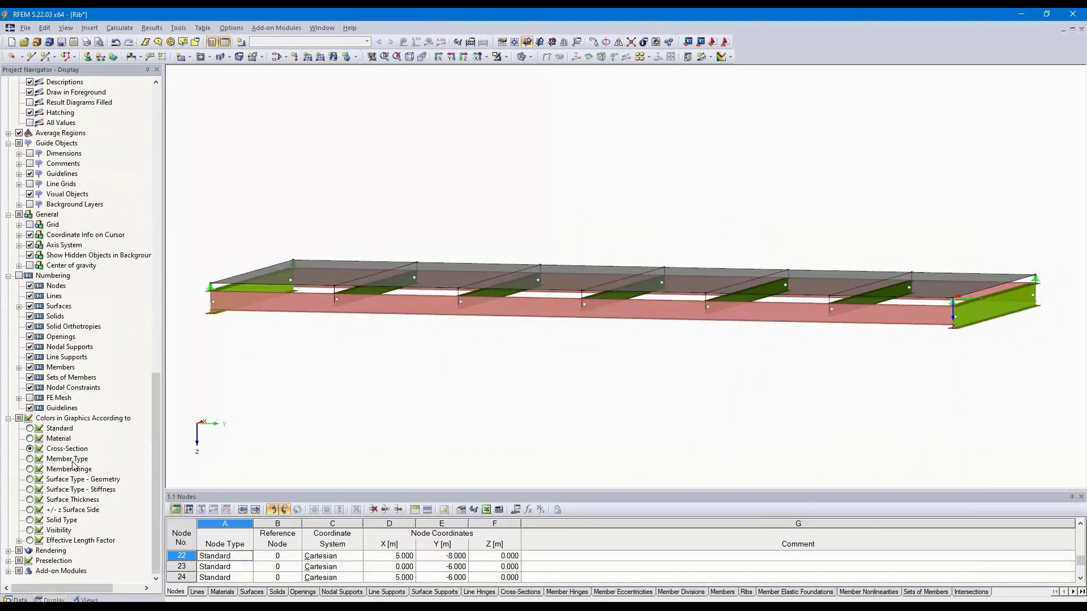
click(8, 550)
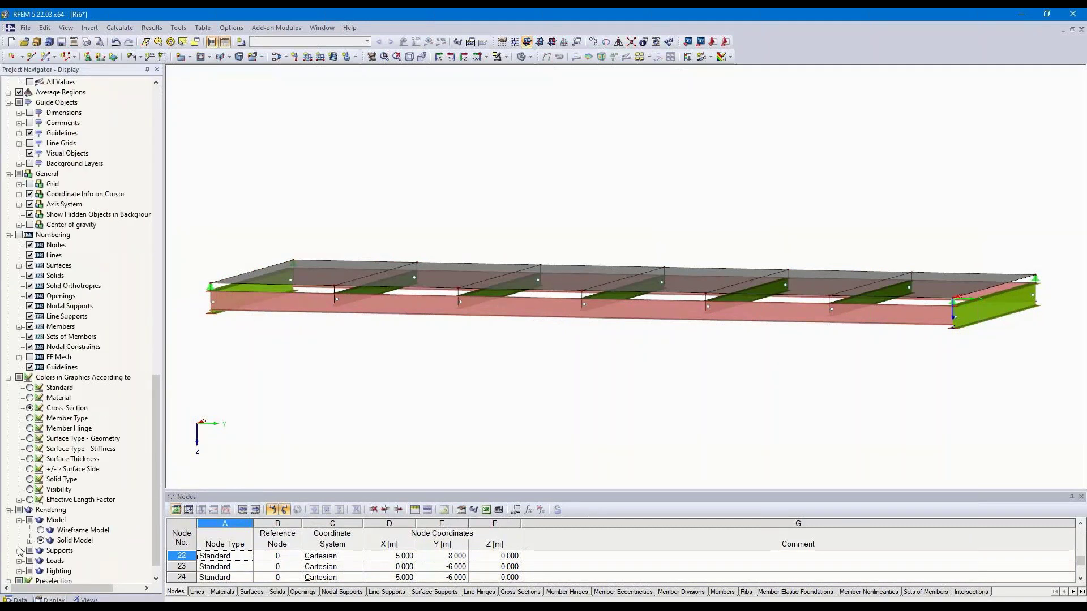
click(29, 540)
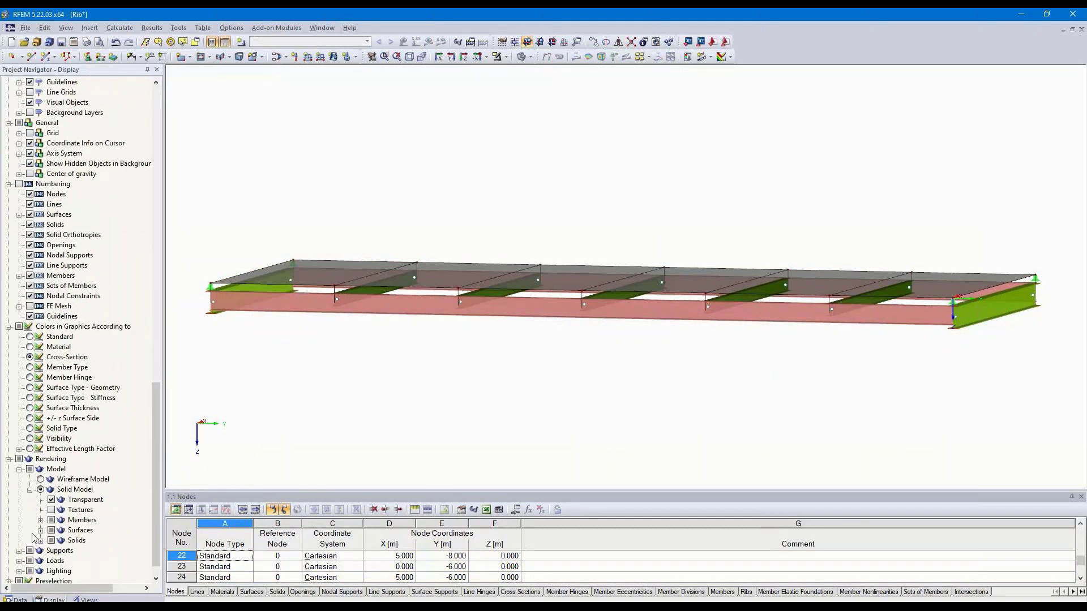
click(40, 531)
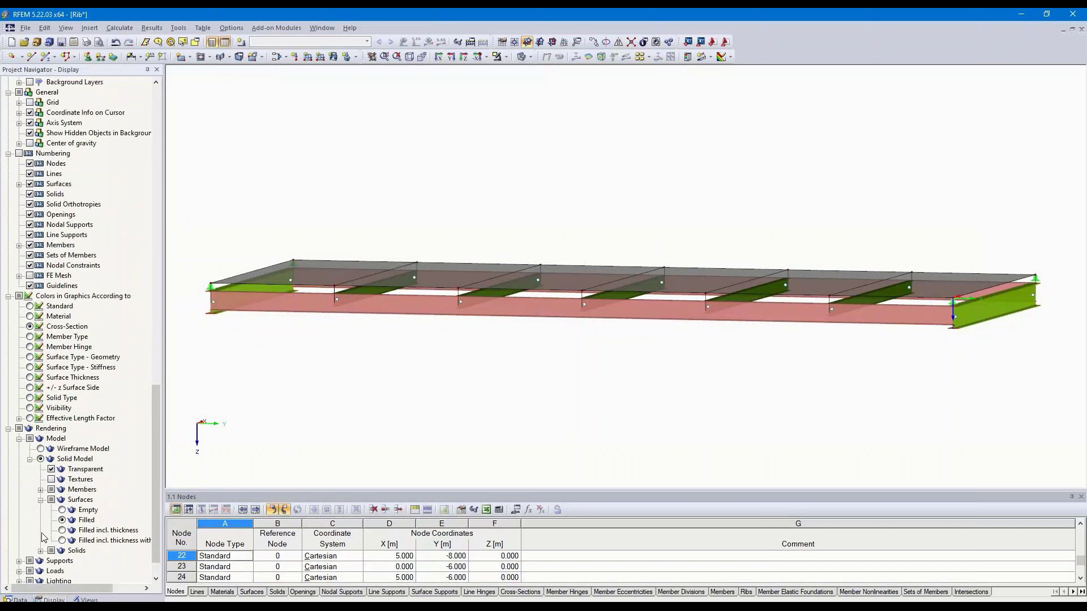
click(62, 500)
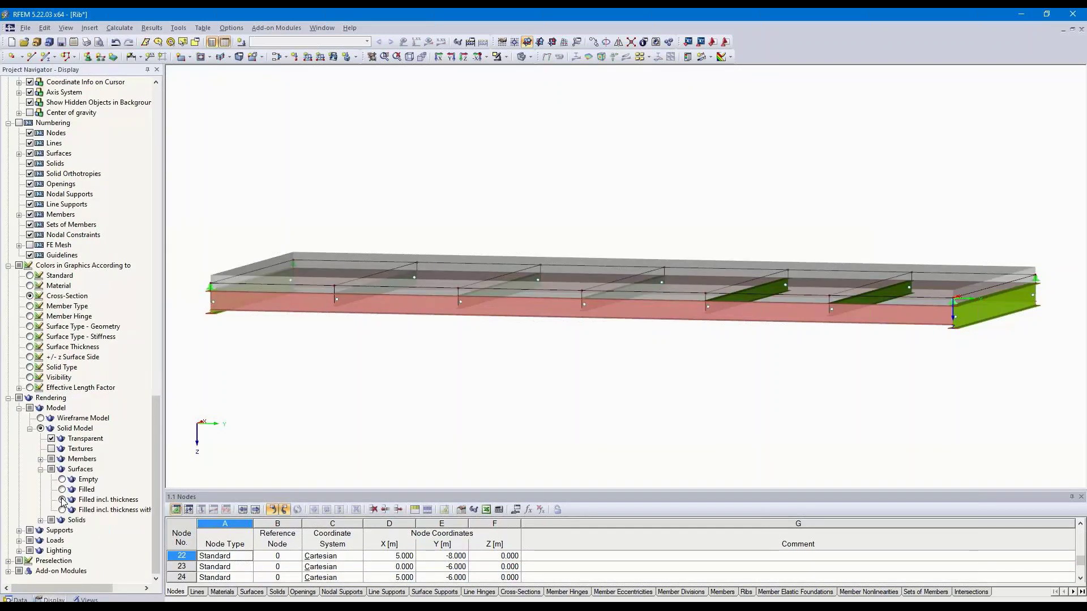
scroll(490, 286, up, 5)
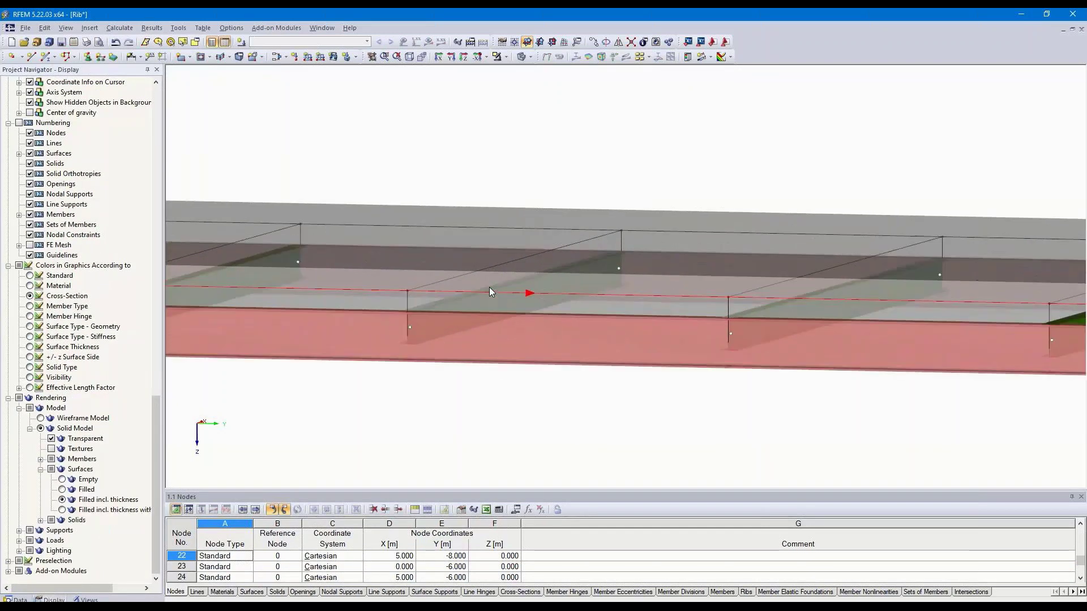
scroll(464, 318, up, 6)
scroll(466, 320, down, 10)
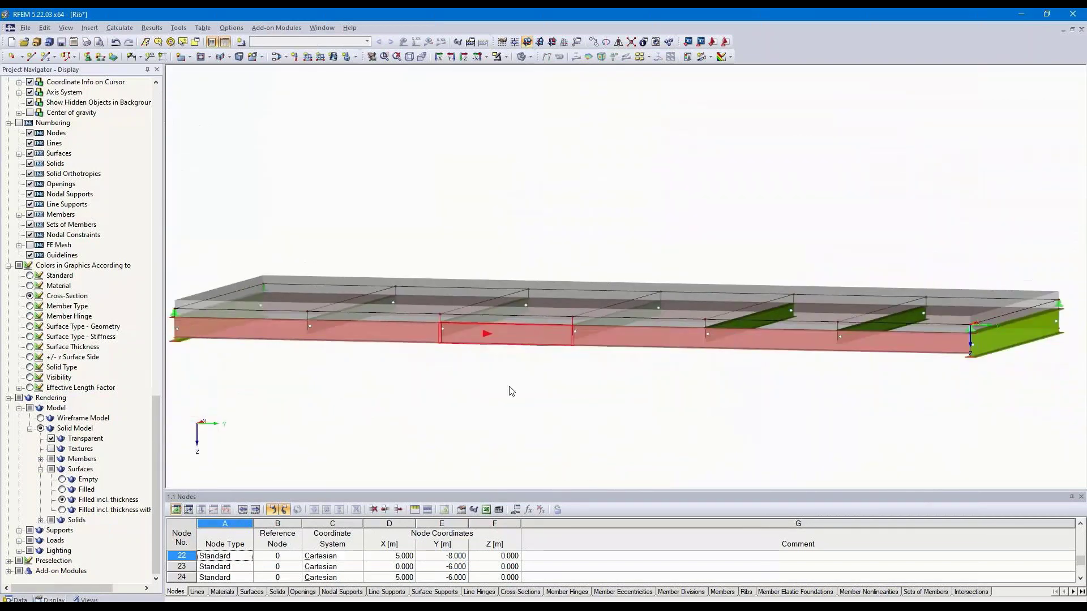
ctrl+middle_drag(511, 390, 505, 429)
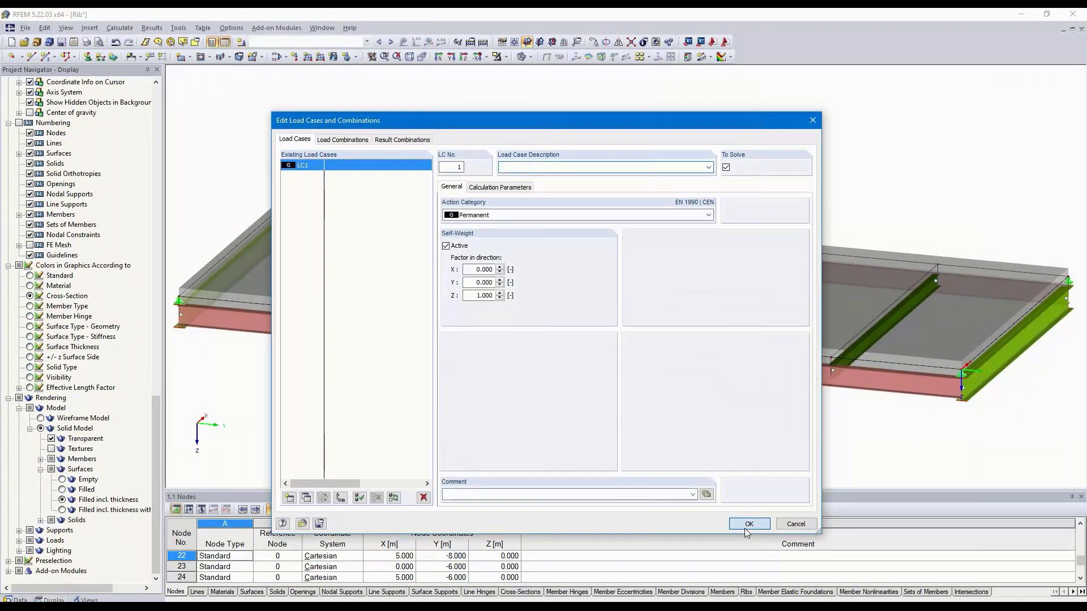
Step: Create permanent load case LC1 with active self-weight at factor 1.000 in Z, and calculate its results
click(745, 528)
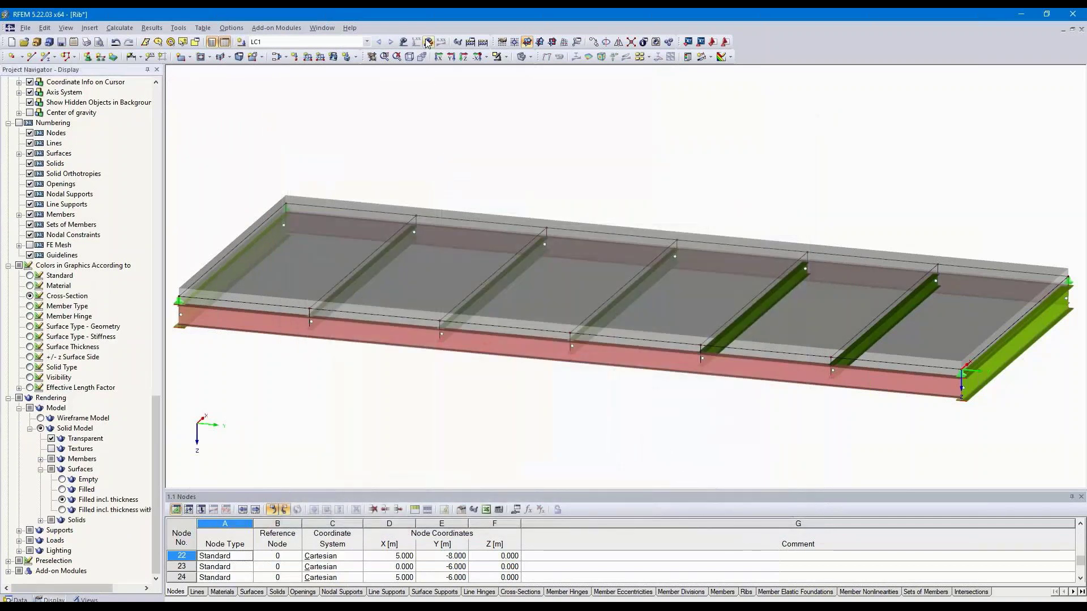
click(427, 42)
click(517, 339)
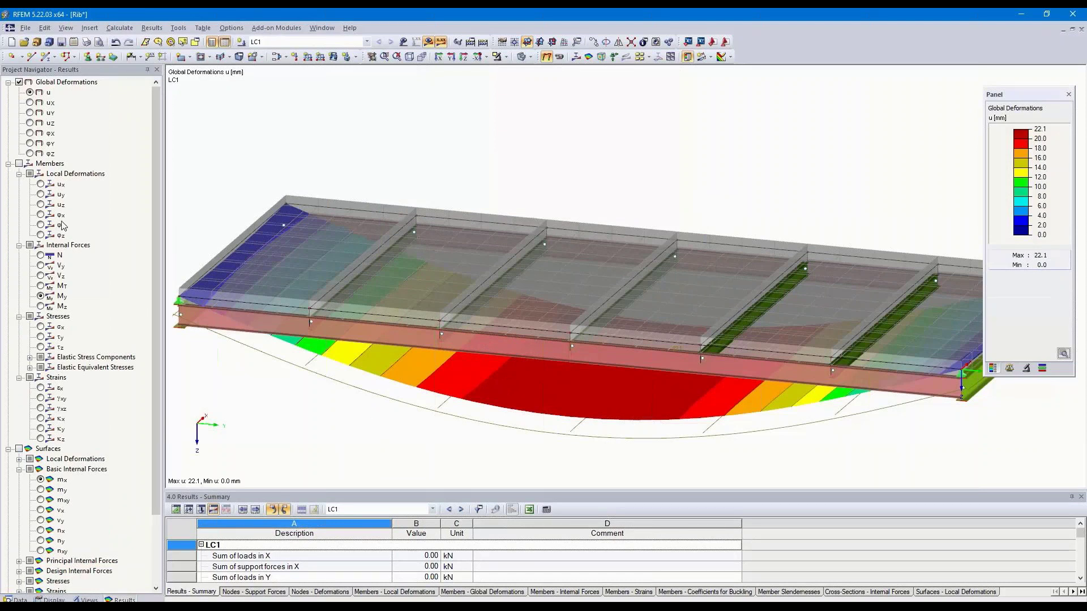
Step: Display the member moments My together with the surface moments mx, with the model in wireframe
click(40, 296)
ctrl+middle_drag(781, 454, 651, 439)
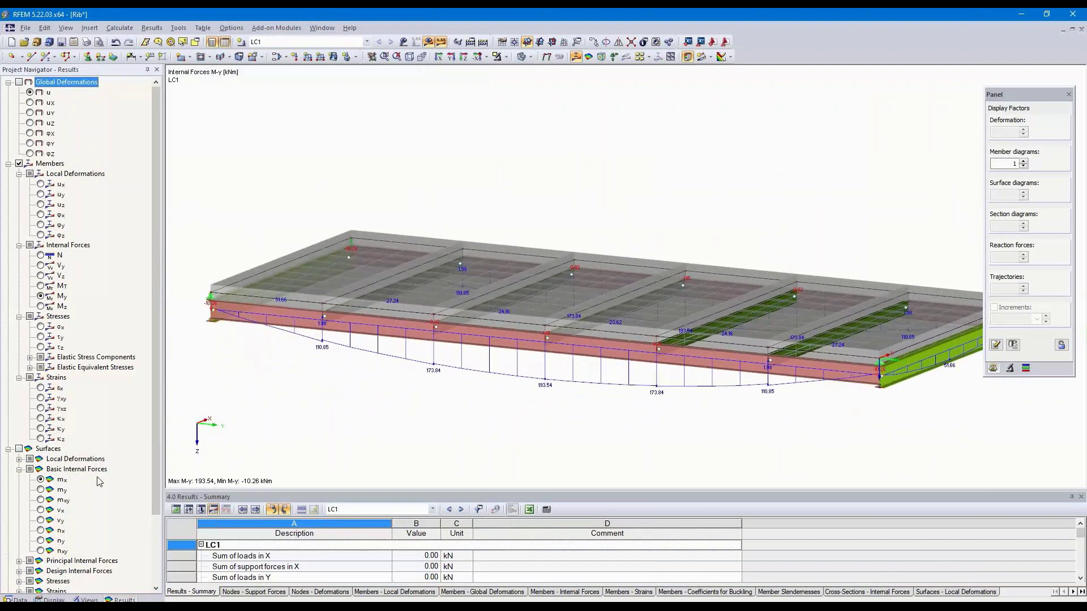
click(40, 479)
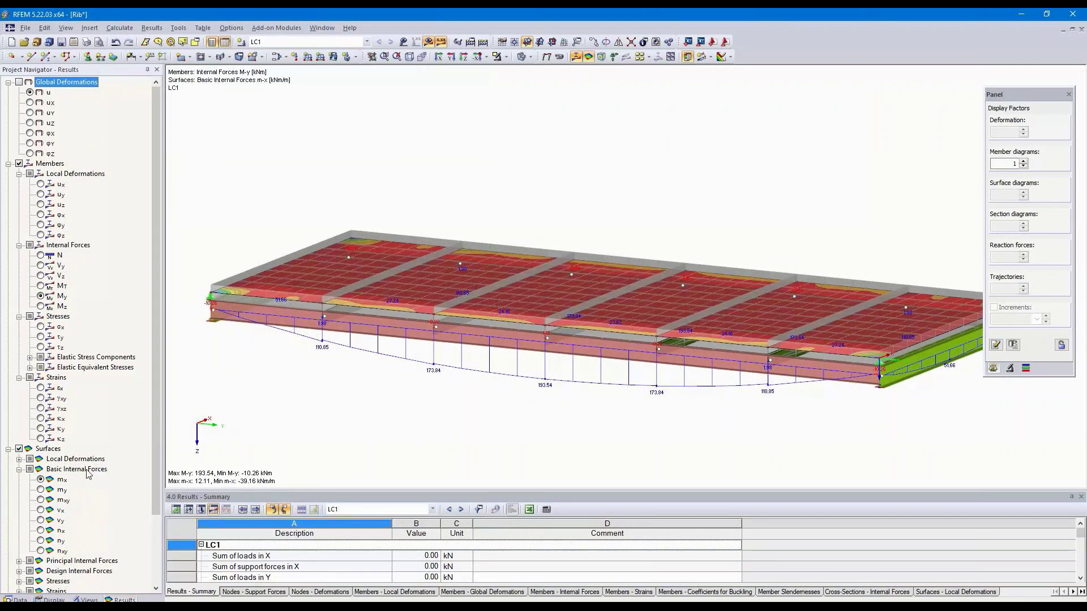
click(530, 57)
click(523, 70)
ctrl+middle_drag(619, 238, 657, 285)
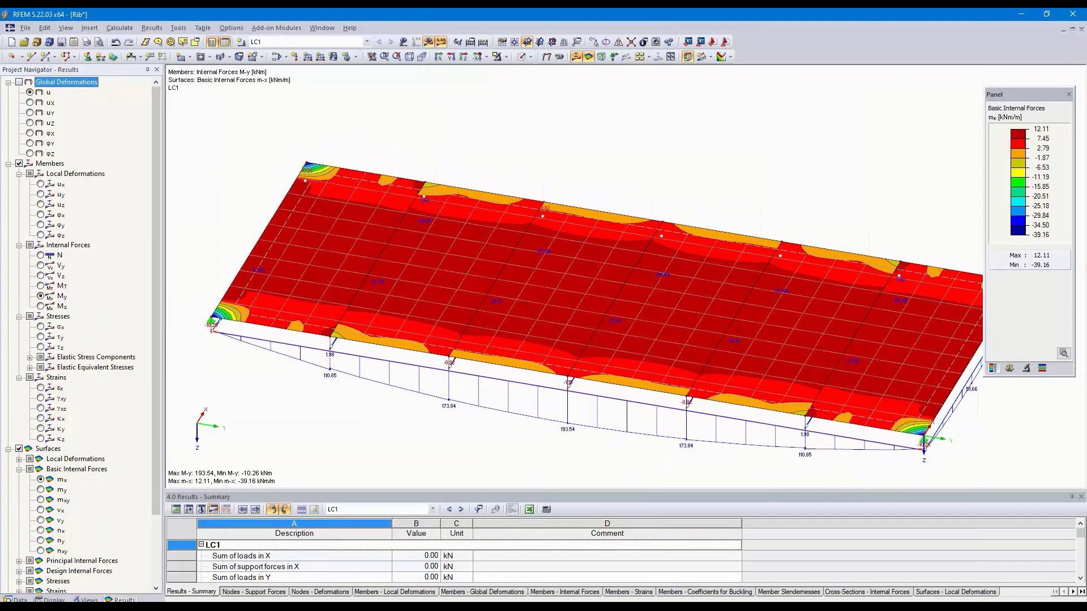
Step: Display the global deformation u with the members' deformation shown as coloured cross-sections, and view the structure from the side
click(31, 91)
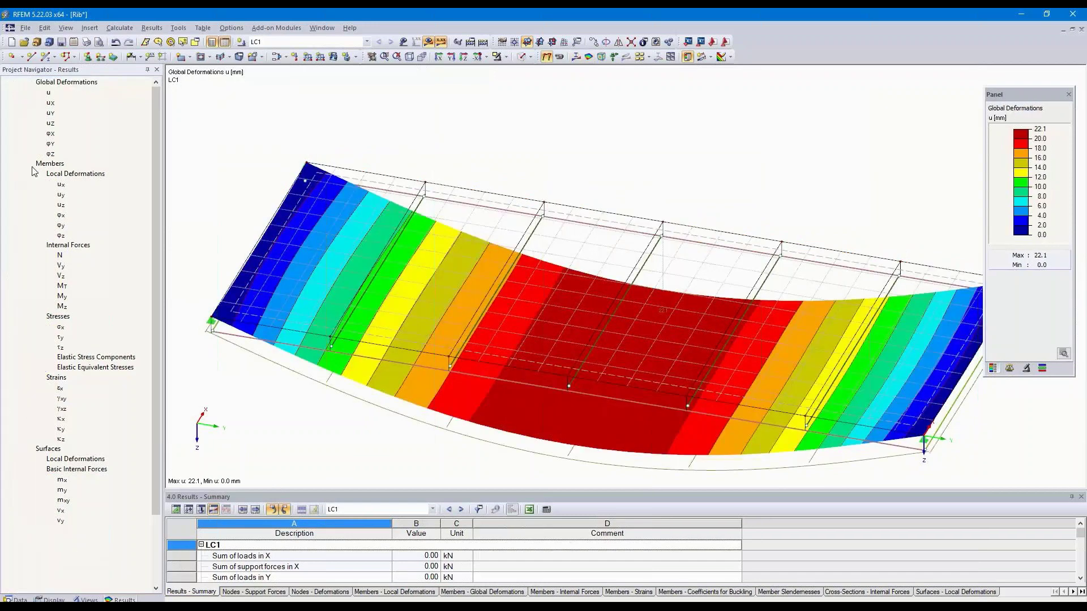
click(52, 600)
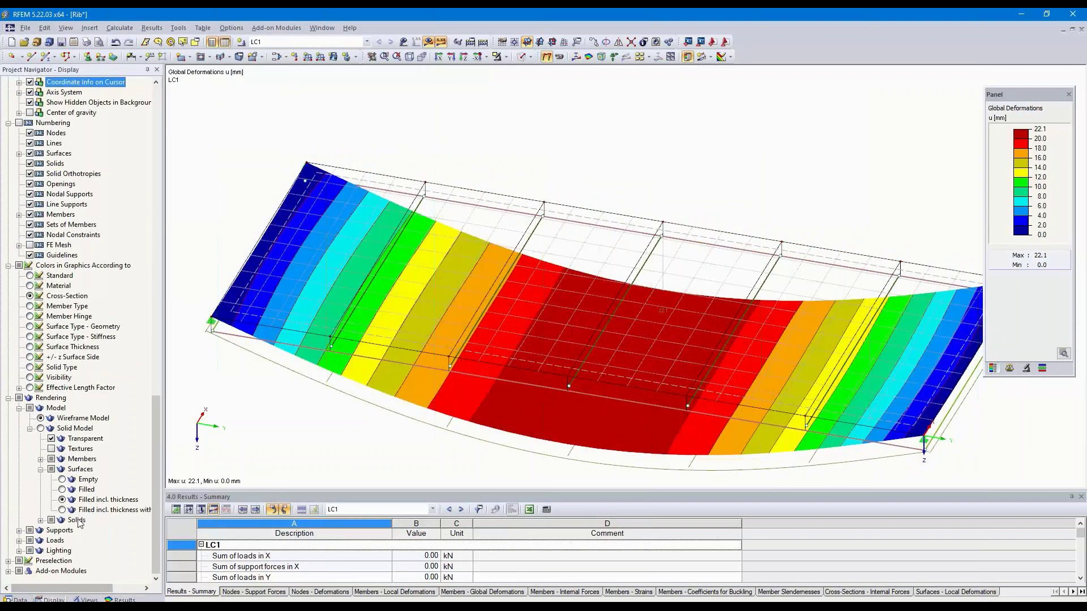
scroll(84, 238, up, 5)
scroll(84, 238, up, 9)
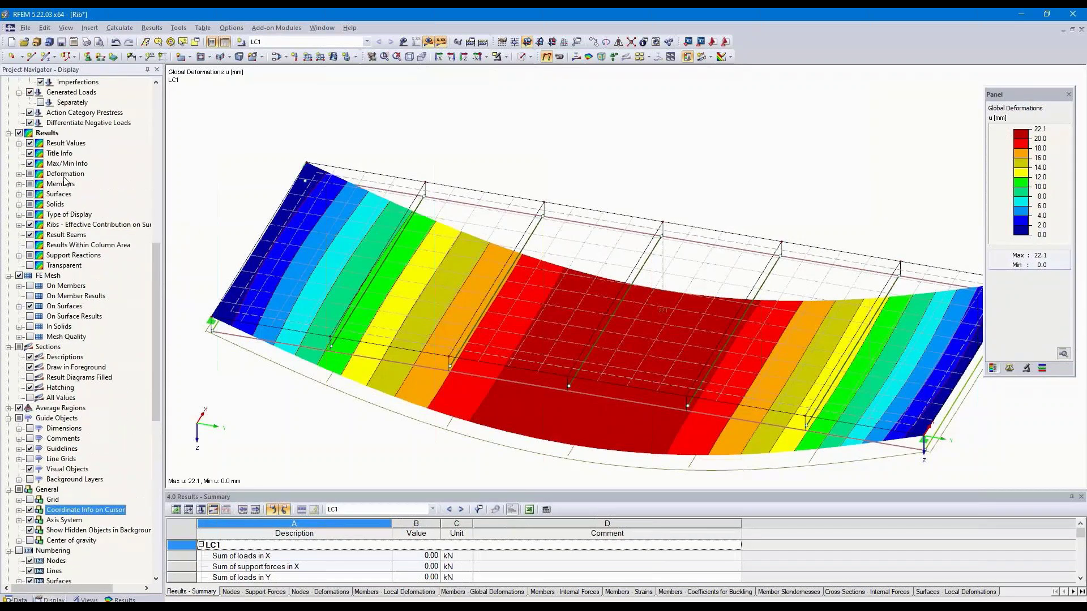
click(19, 175)
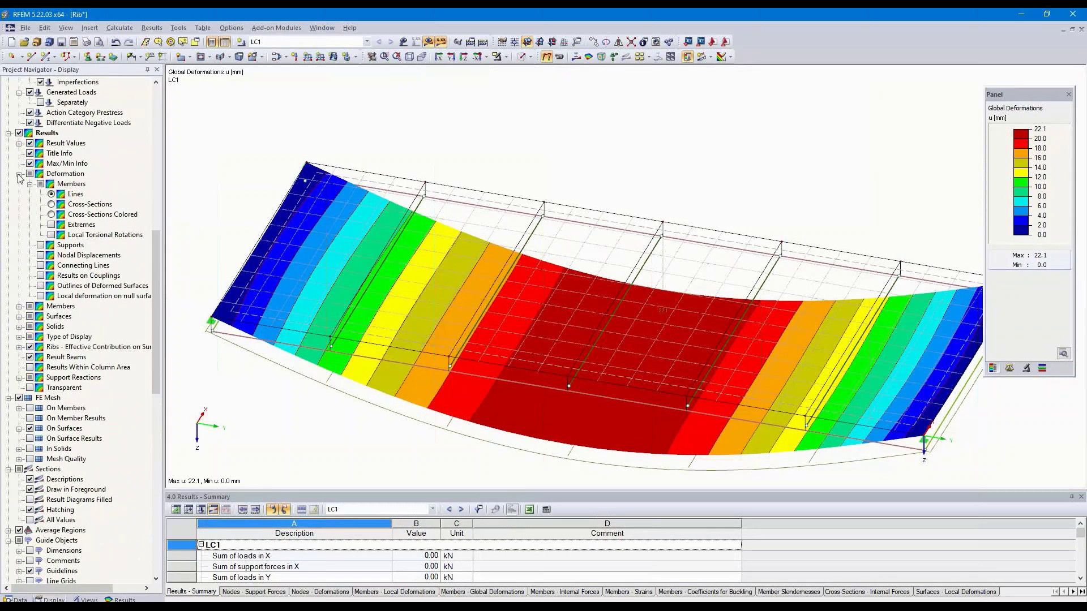
click(51, 215)
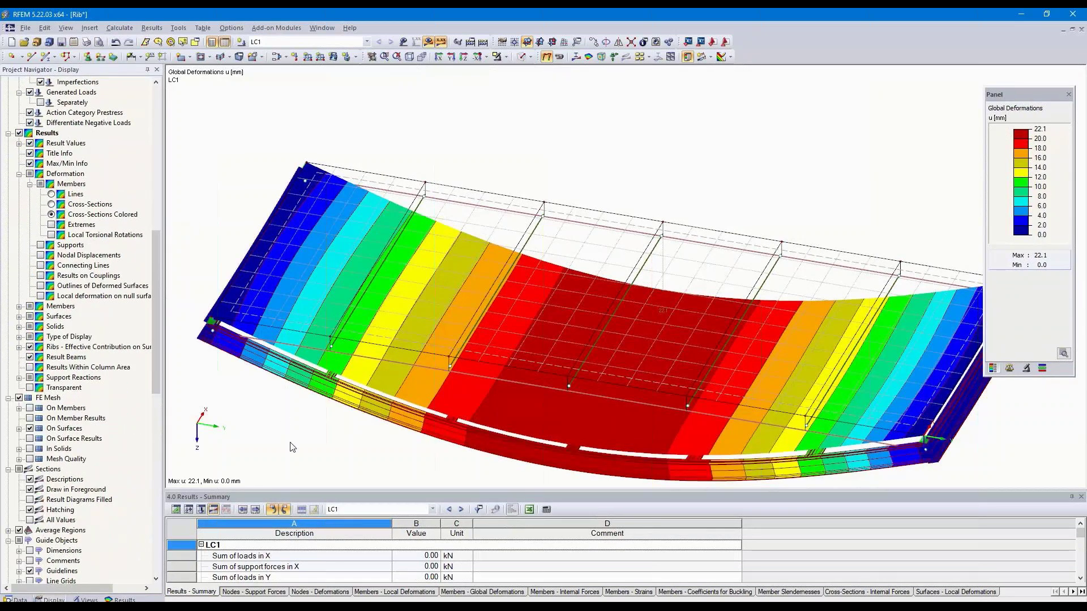
ctrl+middle_drag(289, 440, 320, 315)
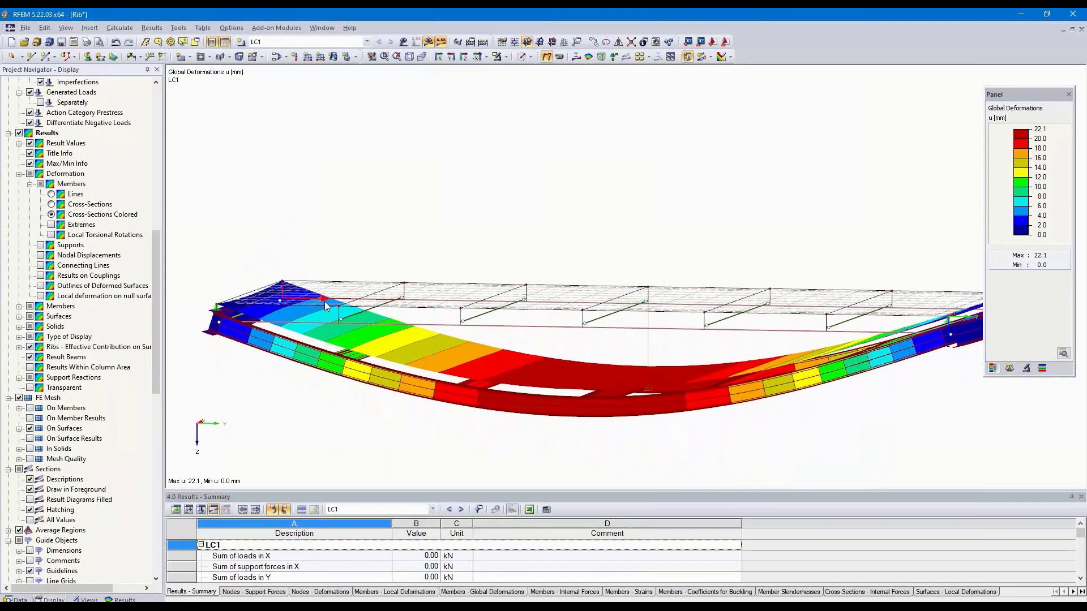
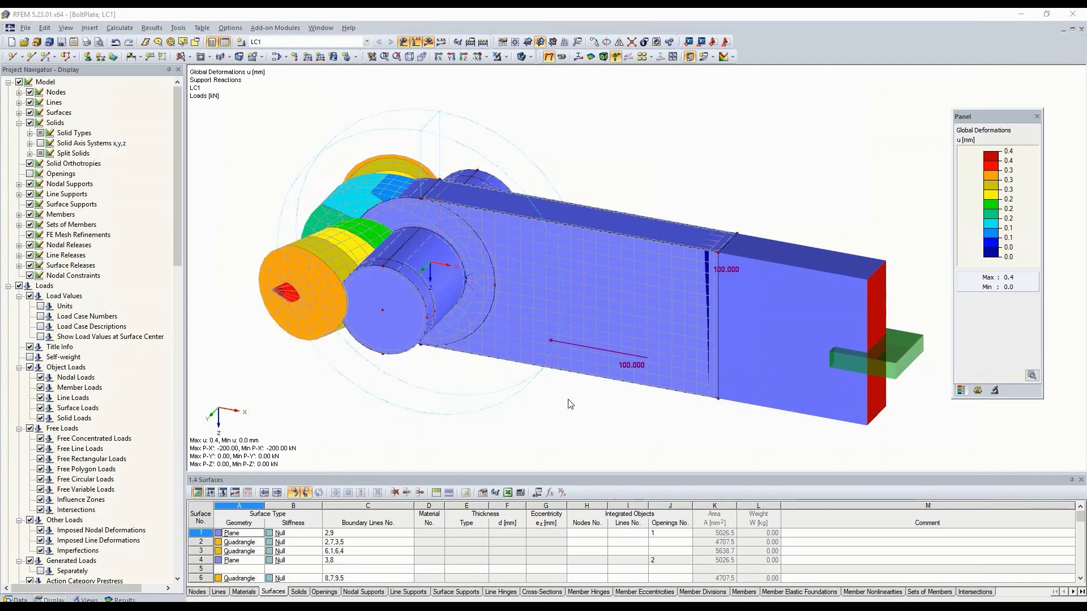
Step: View the bolt plate's global deformation from the side without solid rendering, and hide all model objects so only the deformed mesh shows
ctrl+middle_drag(570, 403, 571, 192)
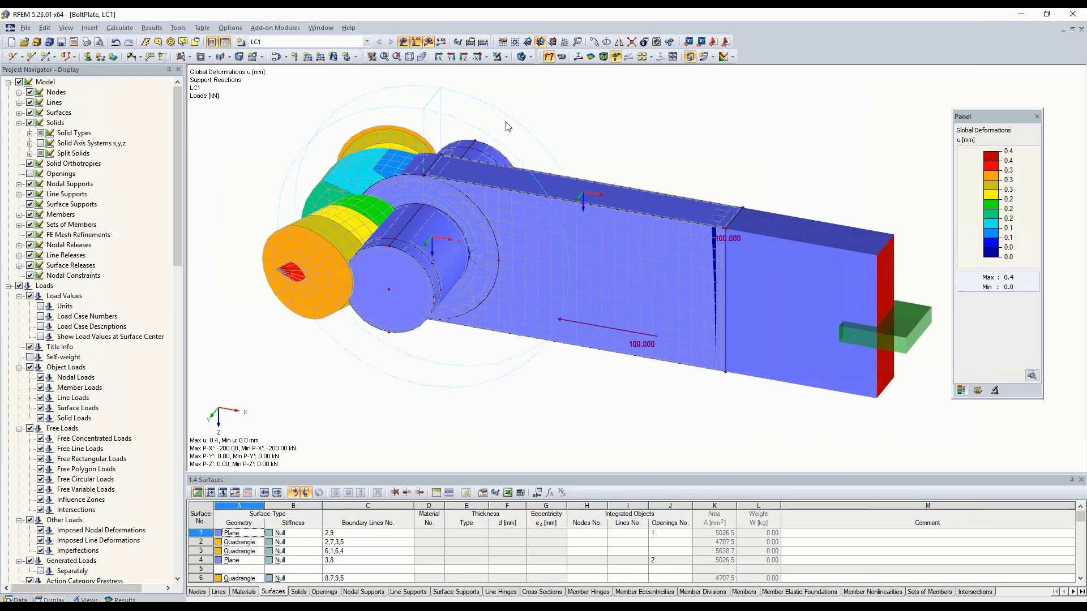
click(523, 56)
ctrl+middle_drag(495, 403, 489, 291)
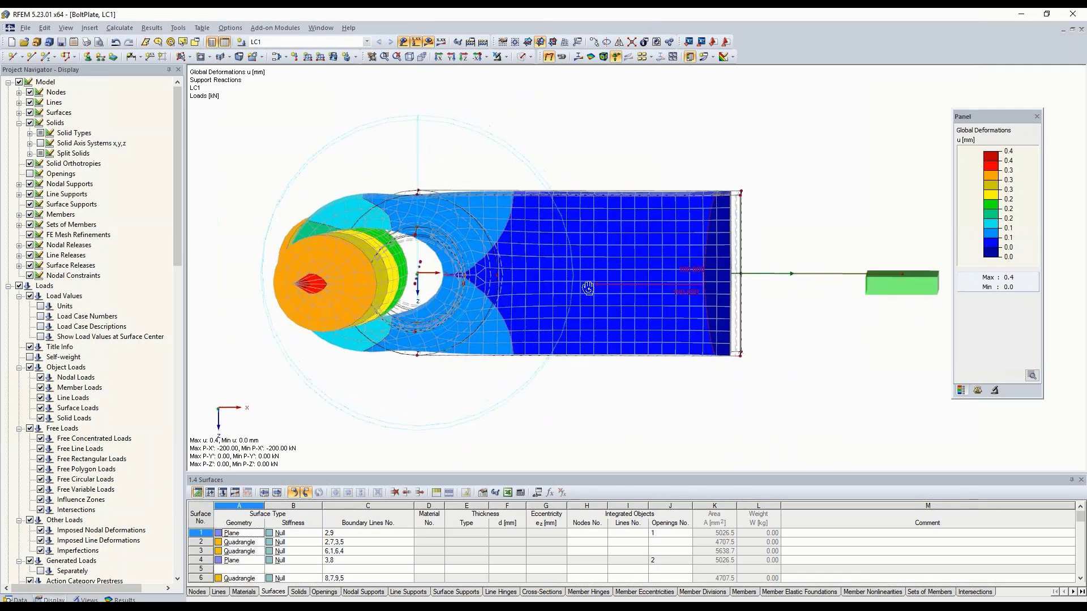
click(18, 82)
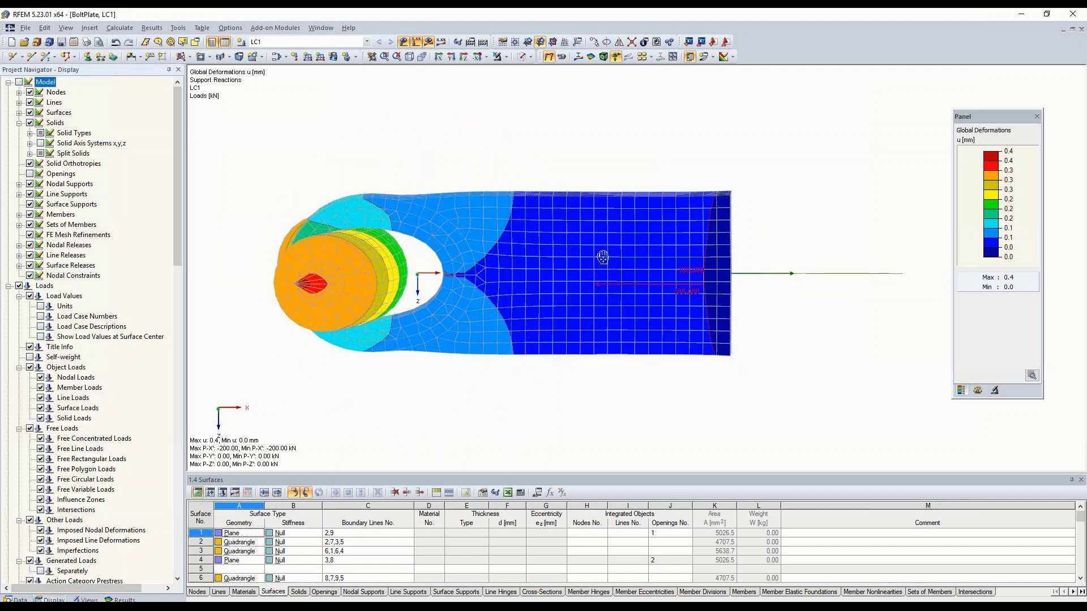
middle_drag(602, 258, 685, 274)
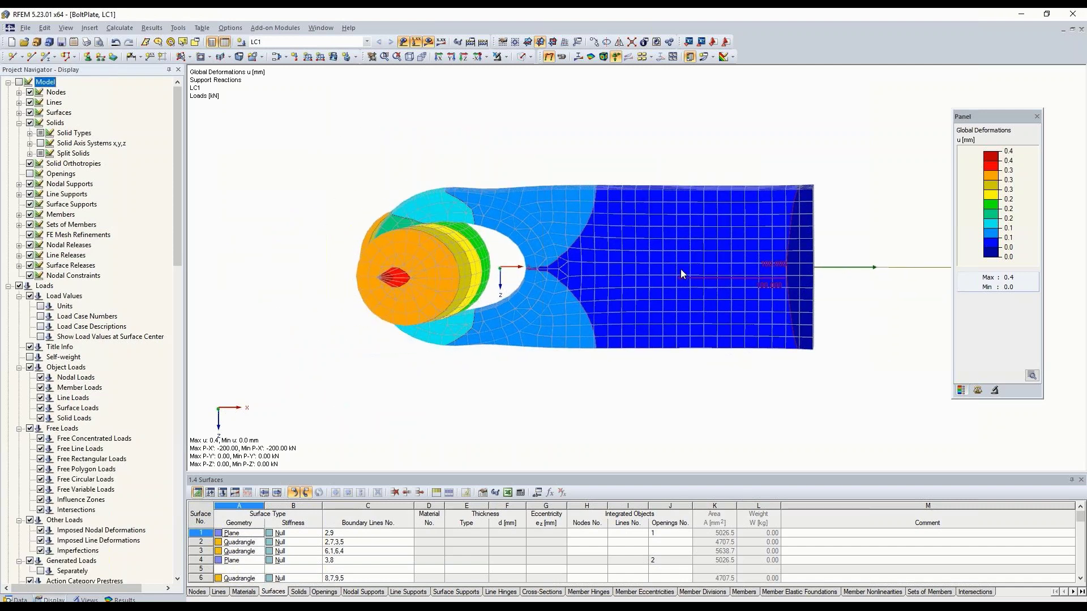
Step: Try a deformation display factor of 364, reduce it to 182, and tilt the view slightly
click(978, 390)
click(992, 152)
click(992, 151)
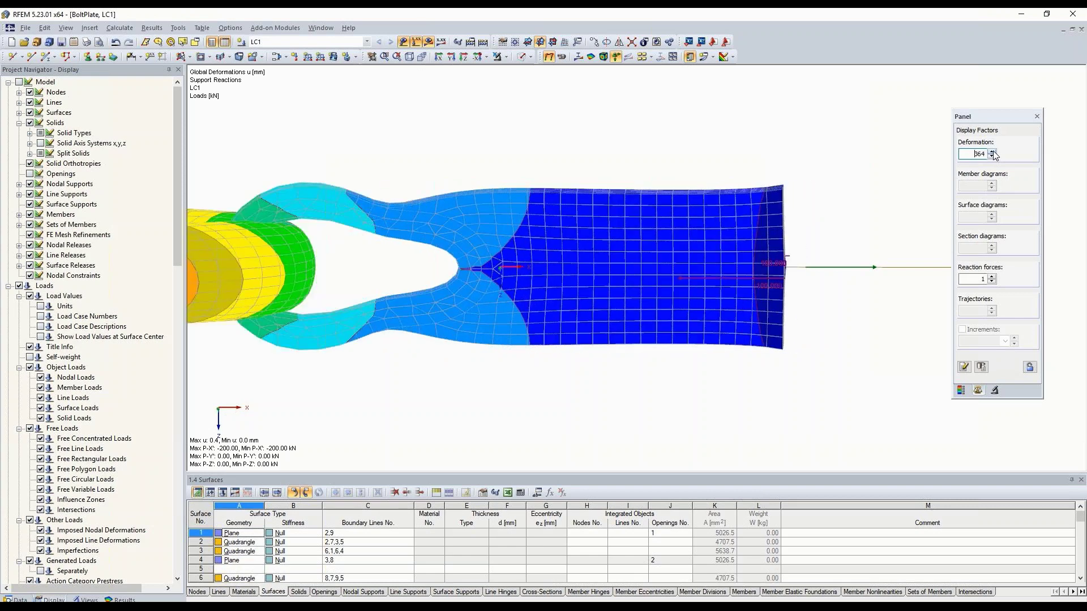
click(992, 157)
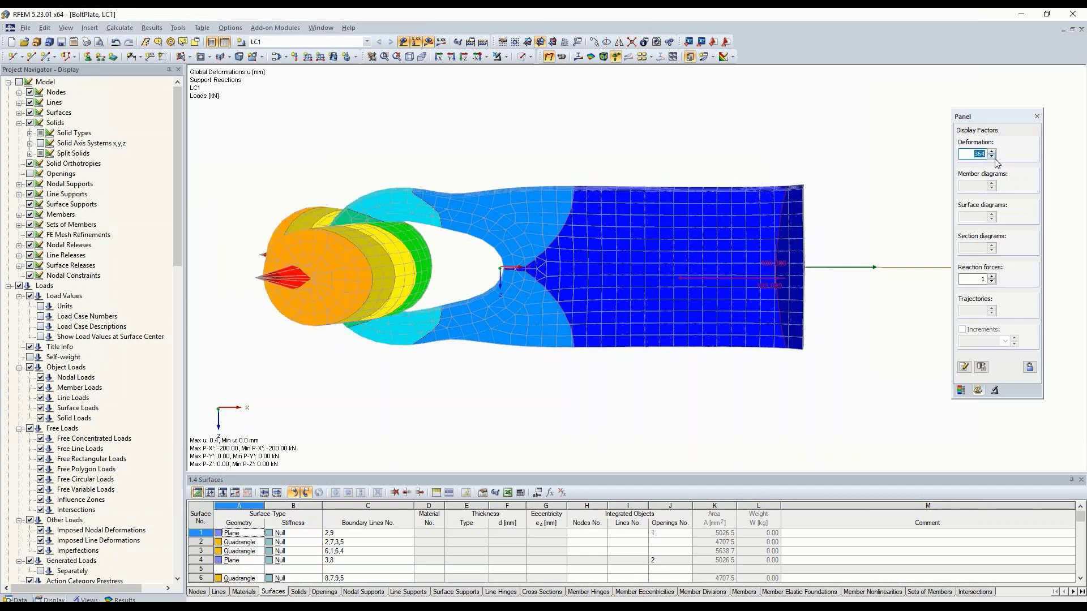
click(992, 156)
ctrl+middle_drag(726, 322, 636, 221)
click(562, 57)
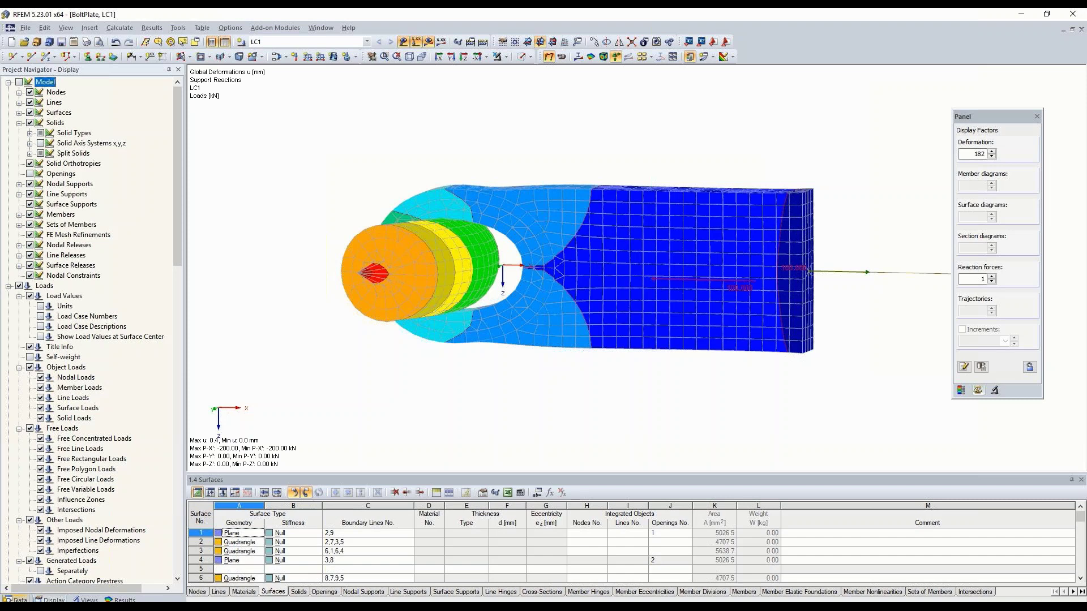
Step: Review the surface release on surface 3 and the nonlinearity options for uz in its release type
click(17, 600)
double_click(88, 399)
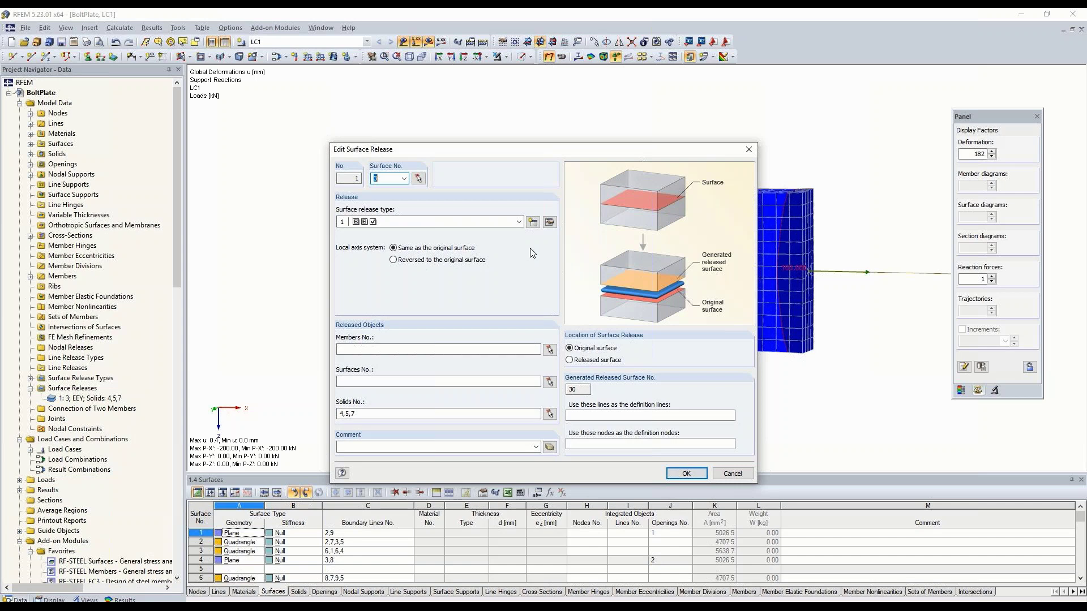
click(549, 223)
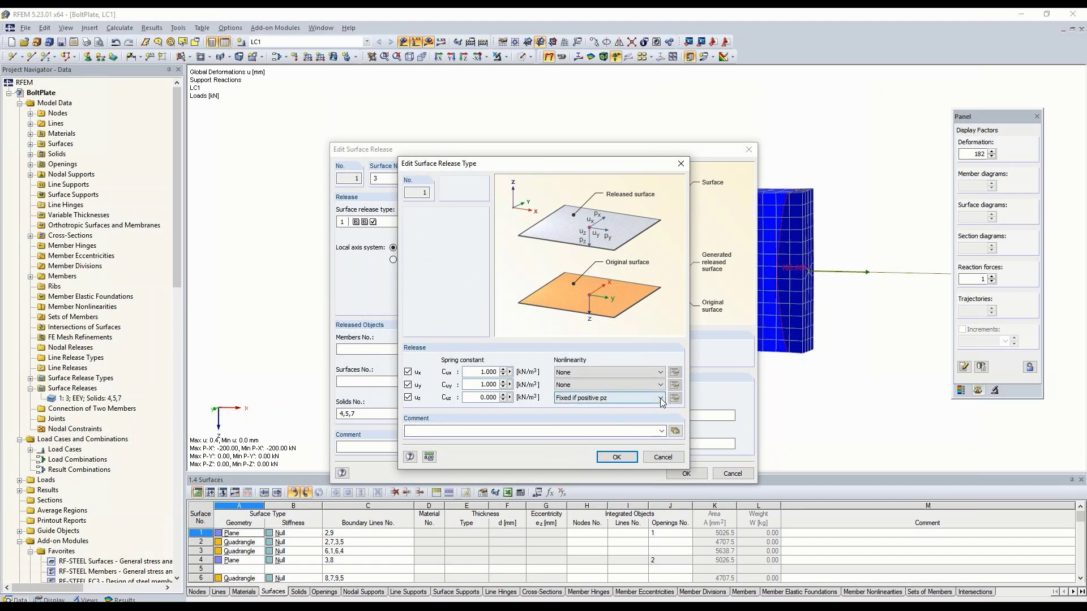
click(661, 398)
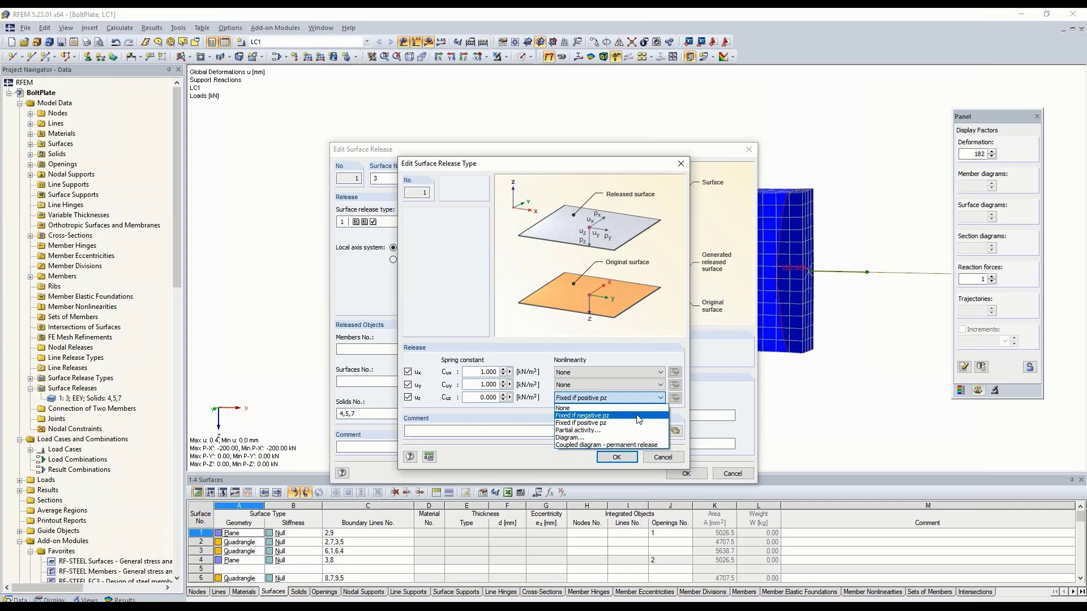
click(663, 460)
click(663, 458)
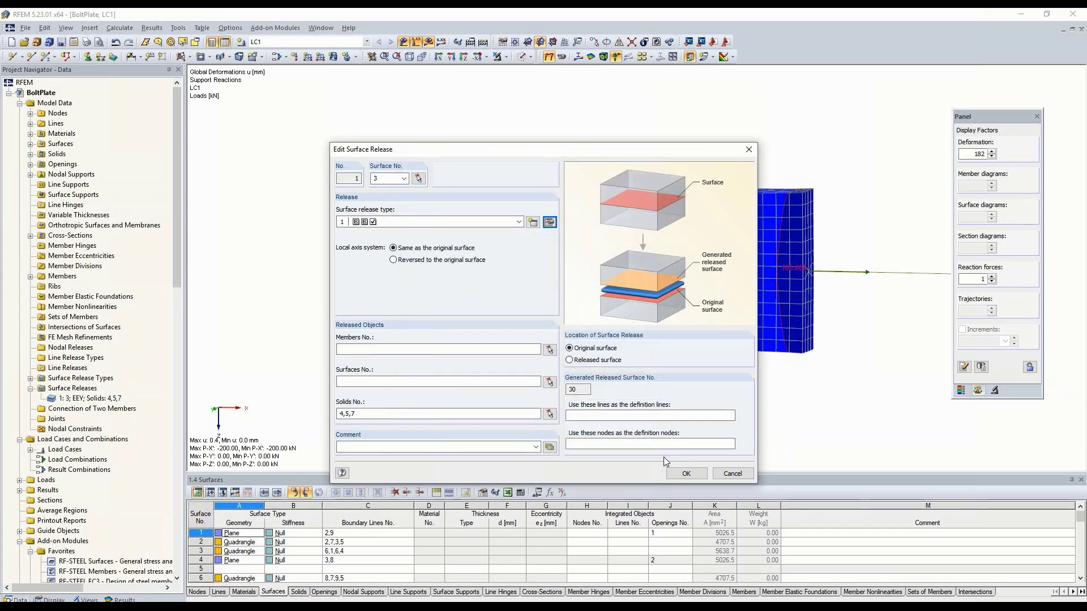
click(685, 477)
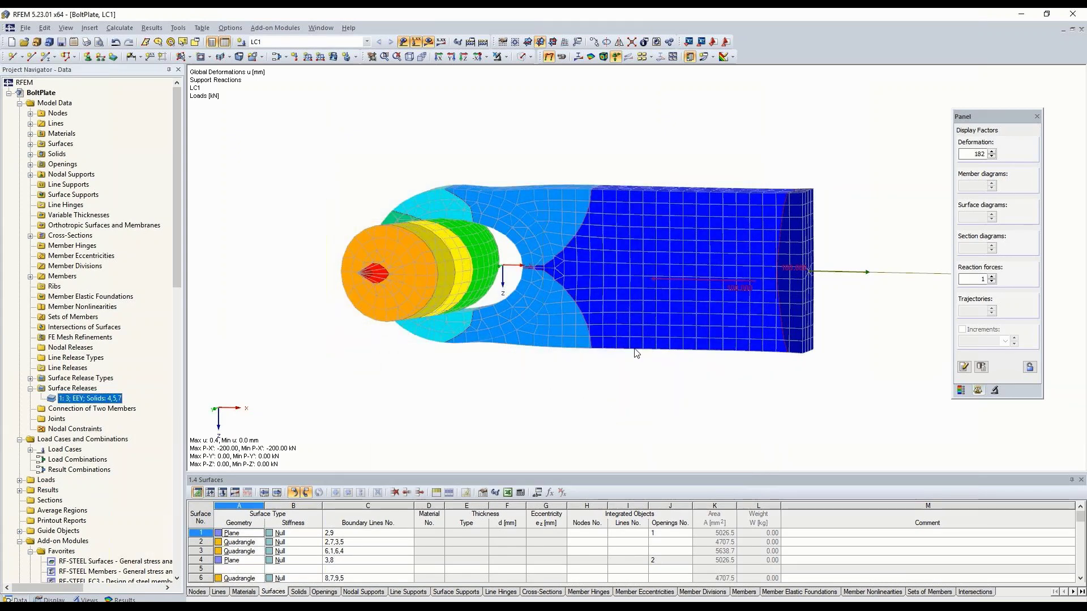
ctrl+middle_drag(627, 371, 594, 429)
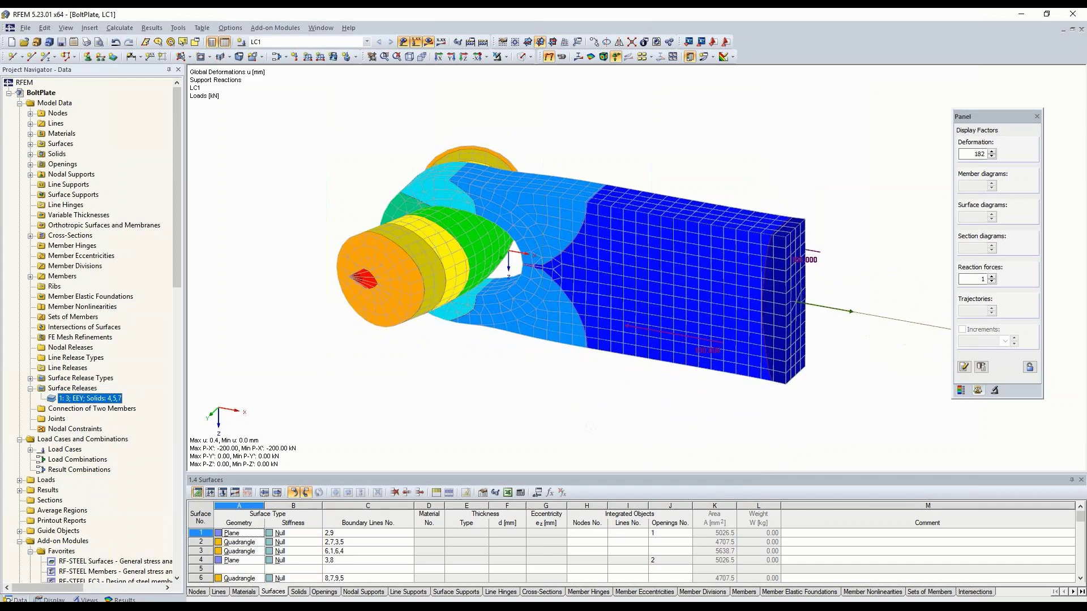
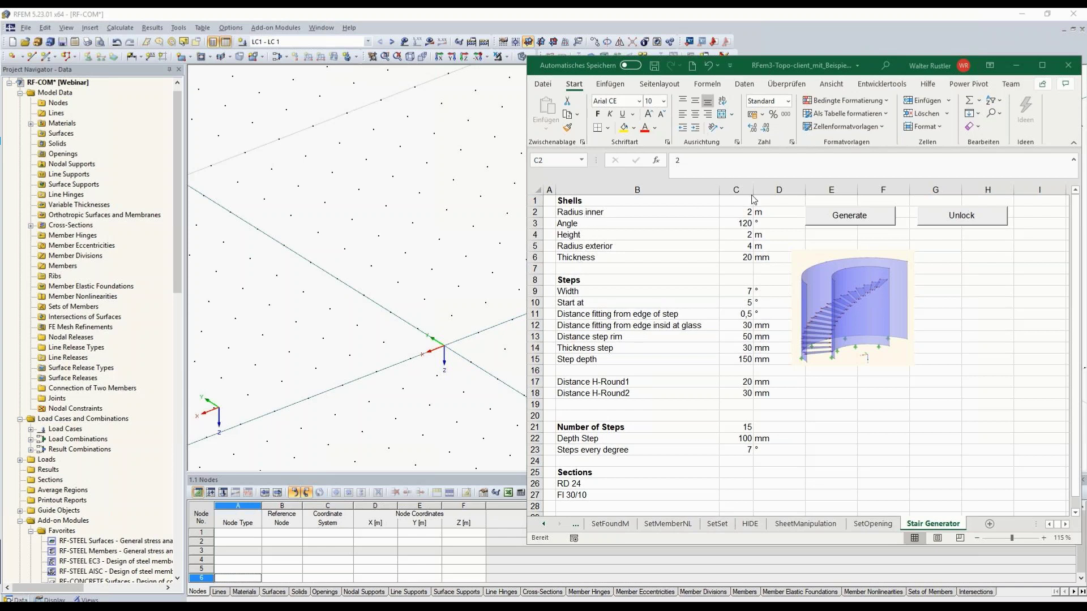
Step: In the Excel Stair Generator sheet, set the shells' exterior radius to 3,5 m
click(743, 214)
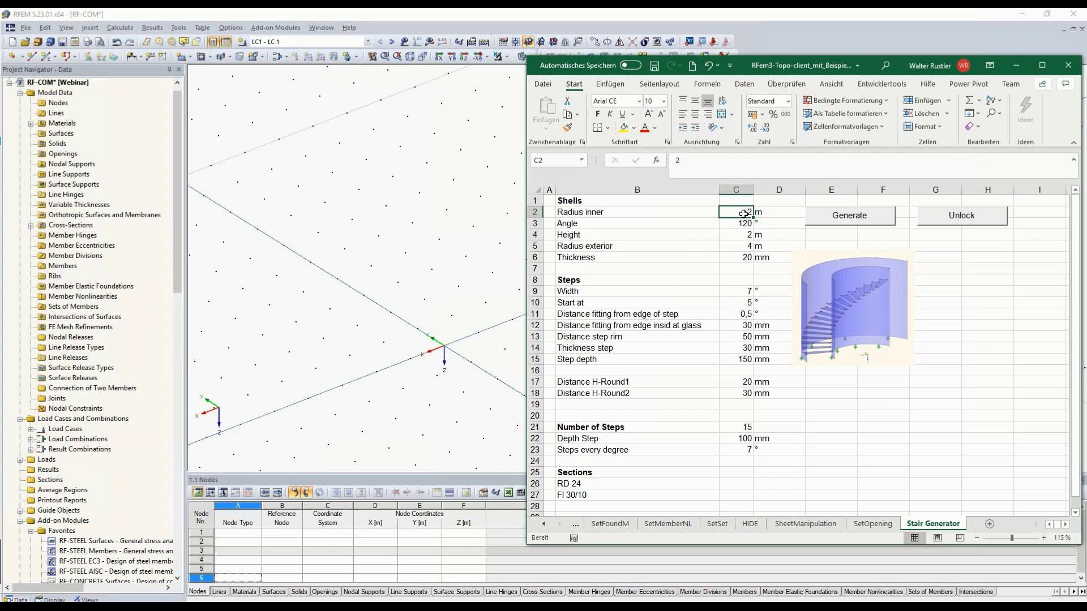
key(Down)
key(Down)
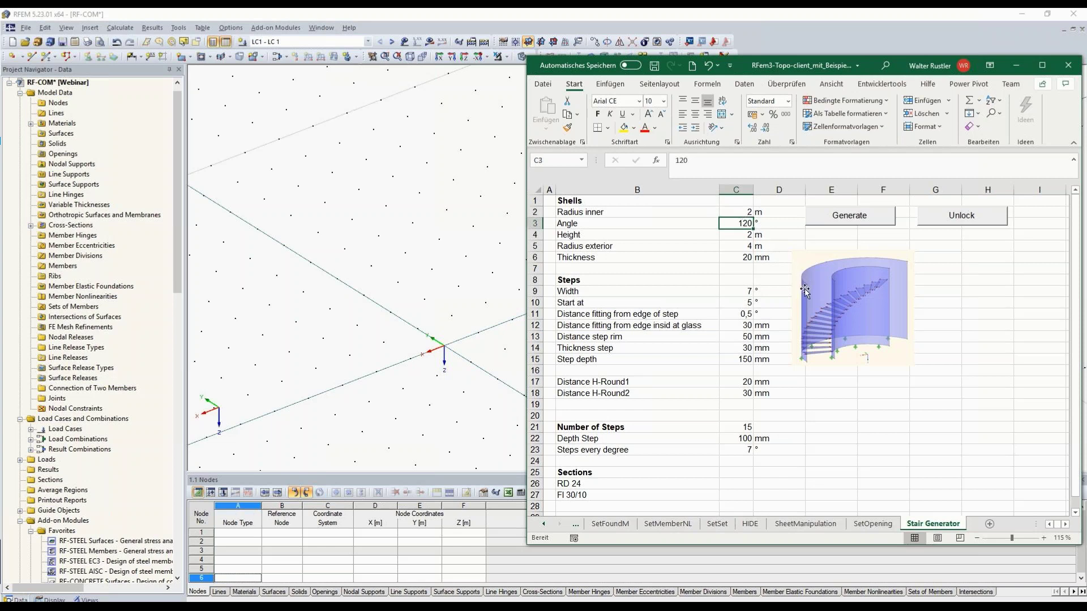
key(Down)
text(3,5)
click(782, 304)
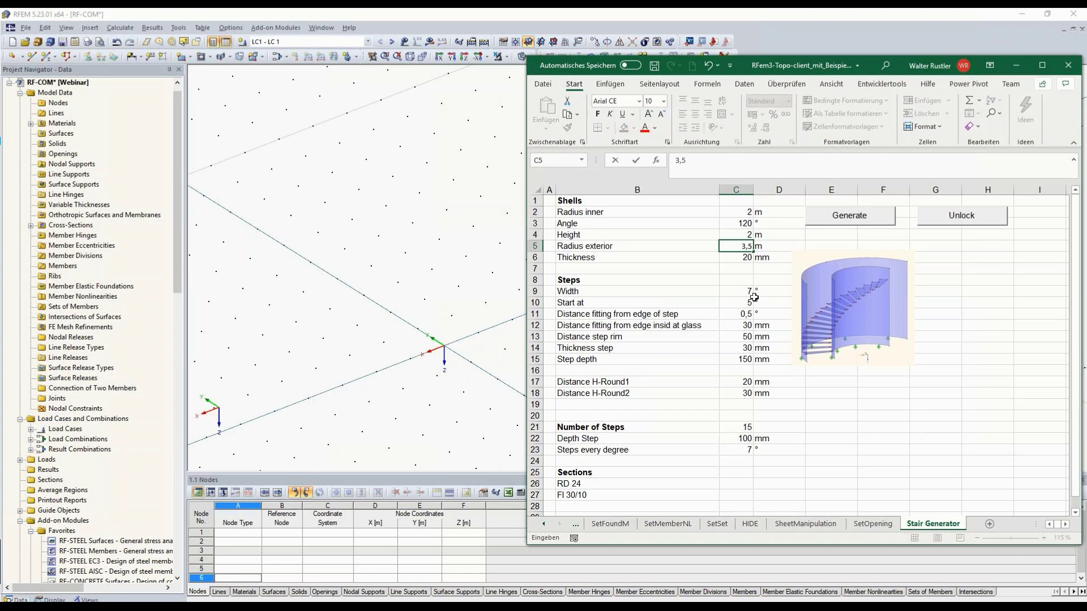
Step: Look through the remaining stair parameters from shell thickness through step dimensions and H-Round distances to the degree spacing of the steps
click(741, 258)
key(Down)
key(Down)
key(Down)
key(Down)
key(Down)
key(Down)
key(Down)
key(Down)
key(Down)
key(Down)
key(Down)
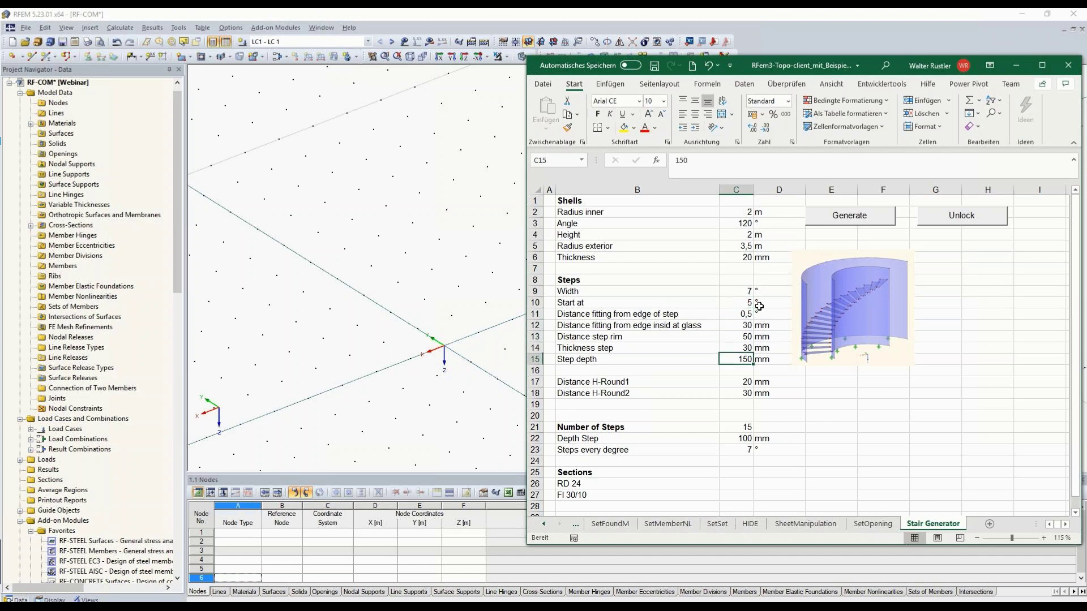
key(Down)
key(Down)
key(Down)
key(Down)
key(Down)
key(Down)
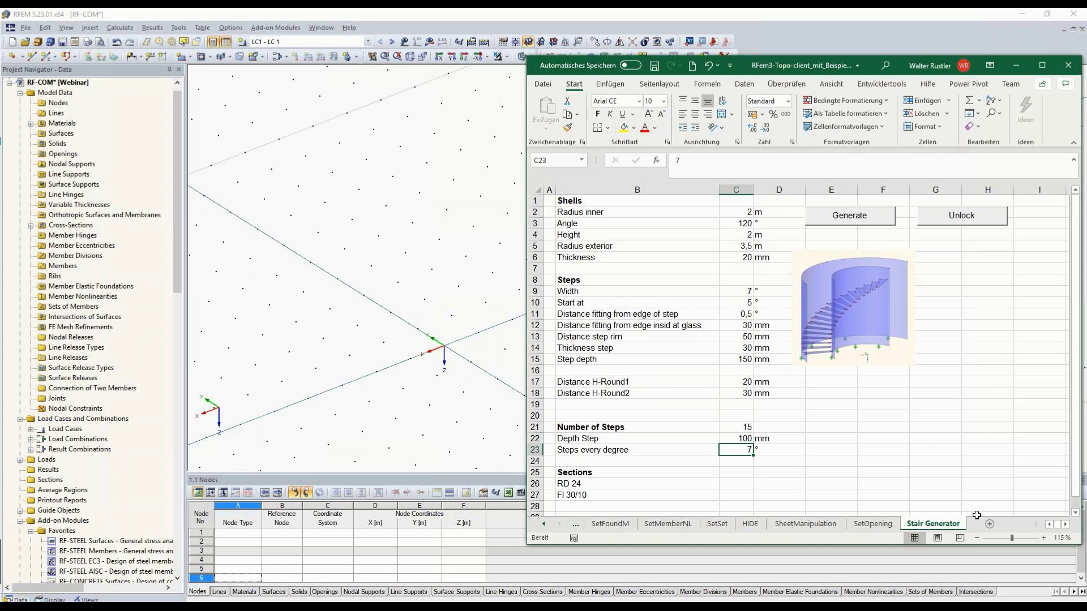
Step: Generate the spiral staircase in RFEM from the sheet and inspect the fittings between the lowest steps and the inner shell
click(846, 220)
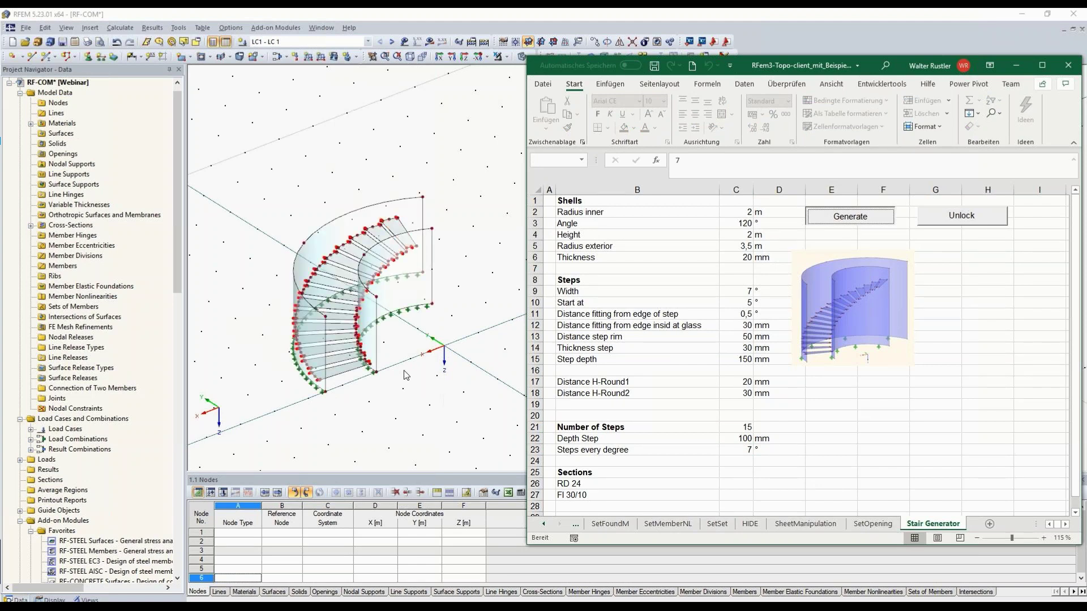
scroll(361, 373, up, 5)
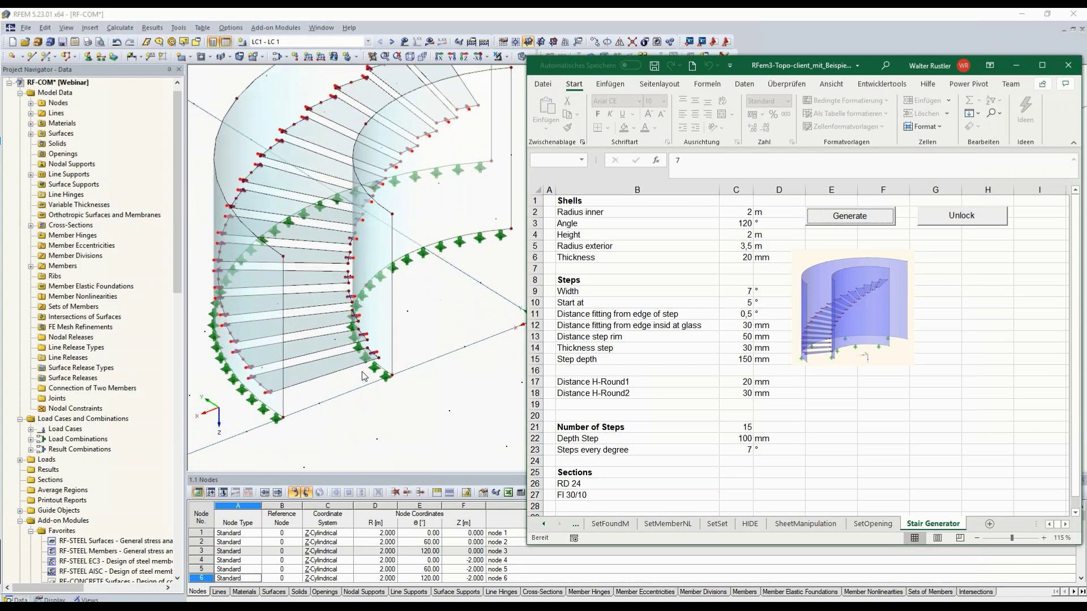
scroll(363, 368, up, 2)
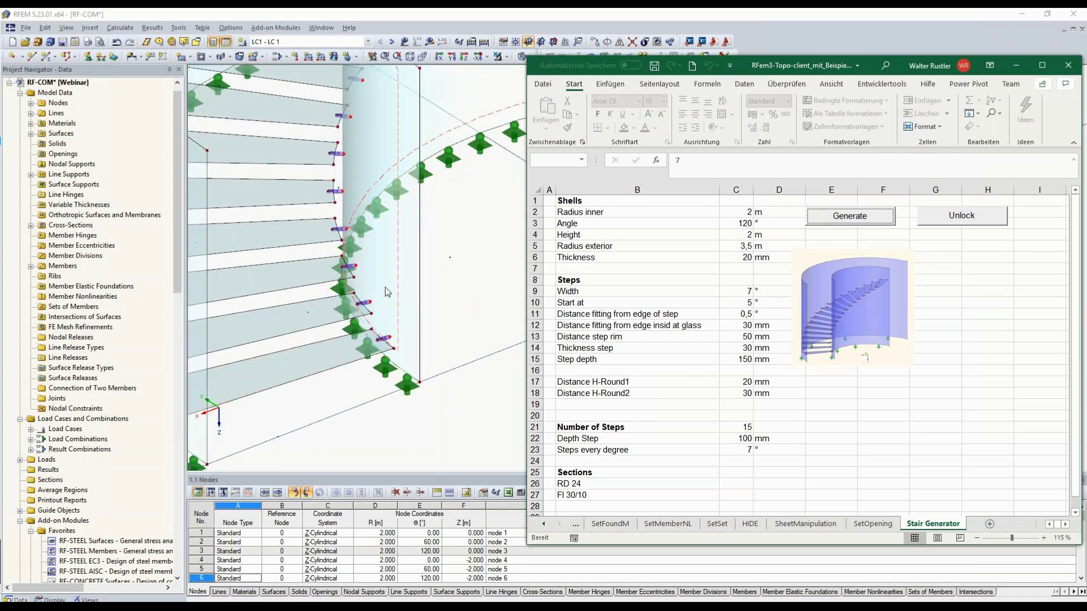
scroll(387, 292, up, 4)
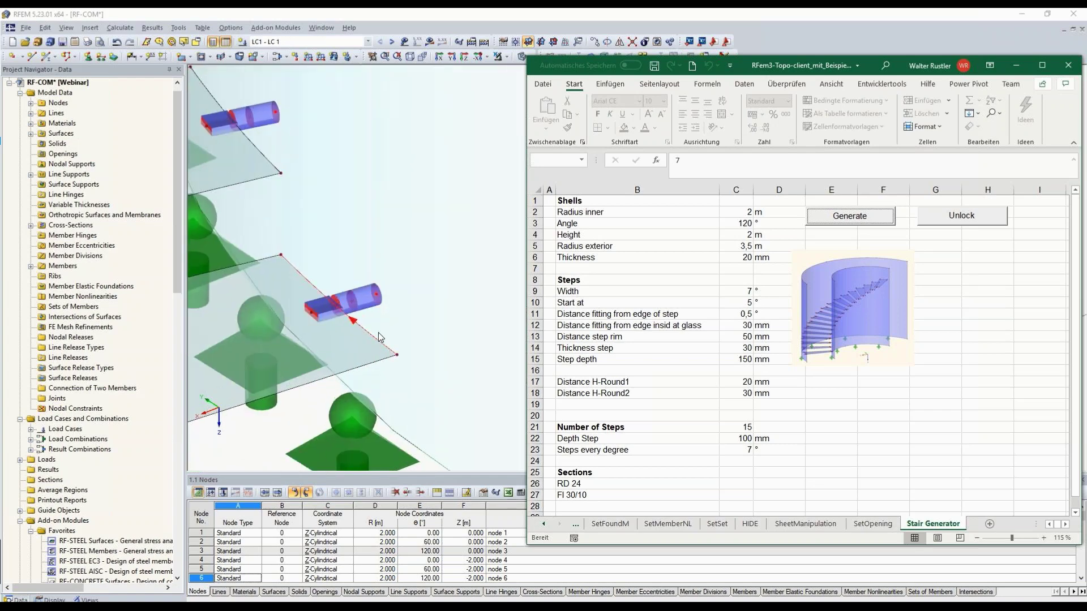
scroll(274, 293, down, 5)
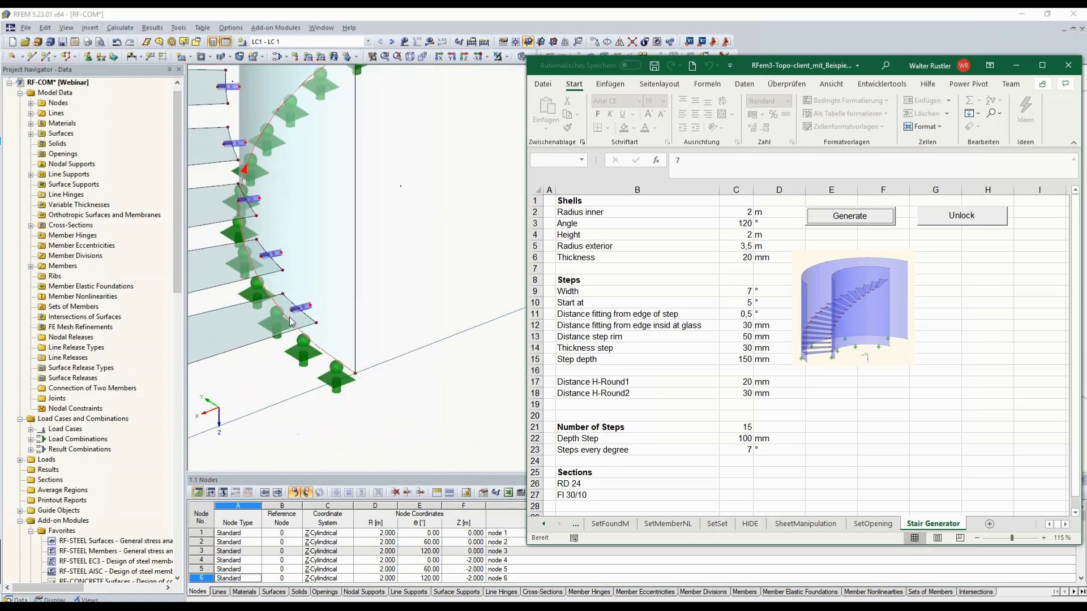
scroll(291, 324, down, 3)
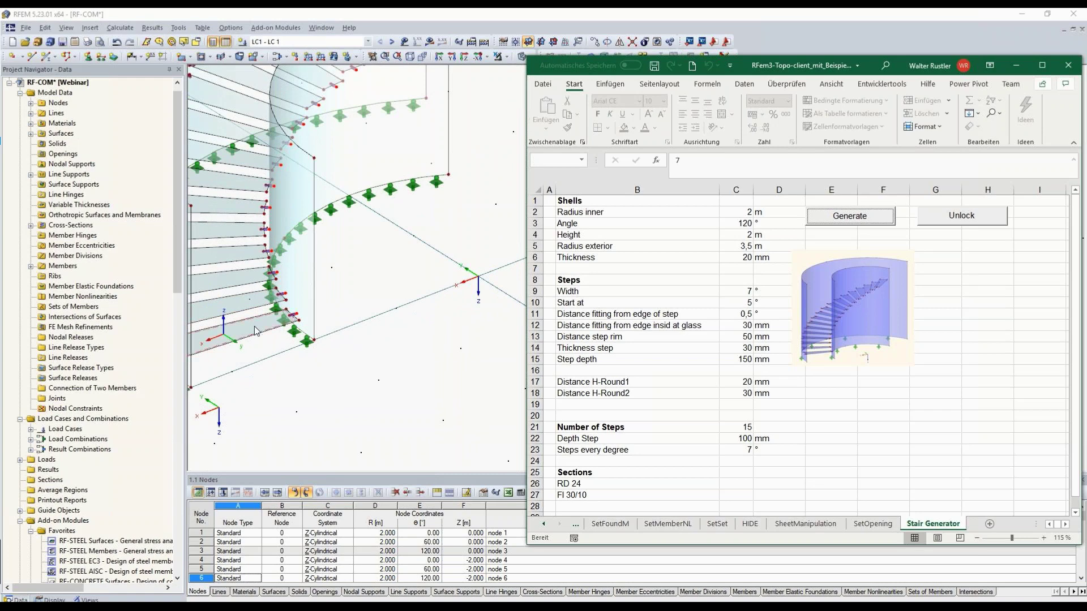
click(286, 334)
scroll(314, 346, down, 1)
scroll(323, 348, down, 2)
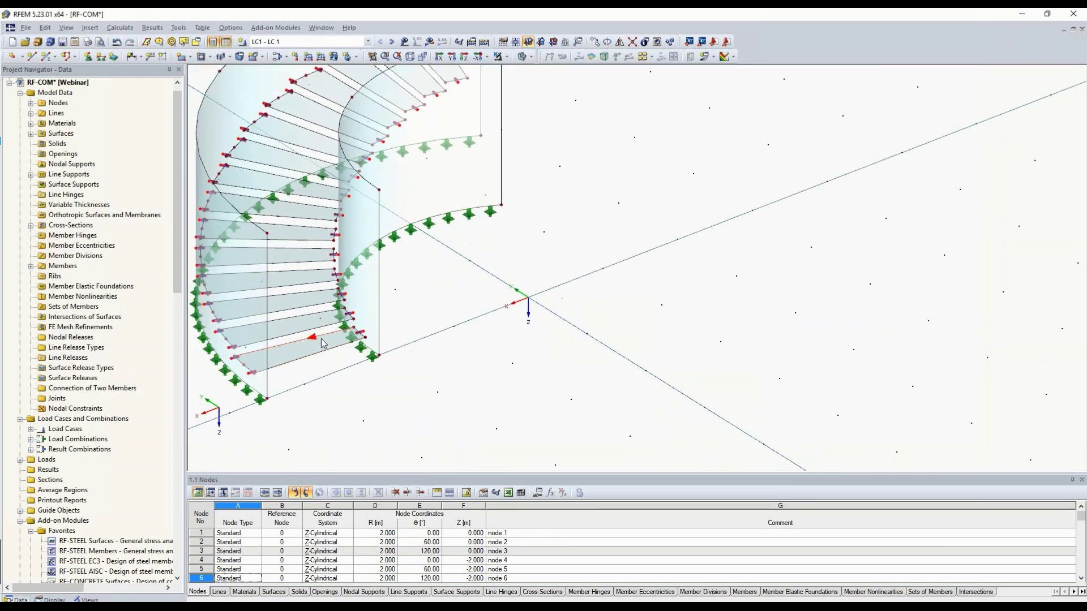
scroll(339, 328, down, 2)
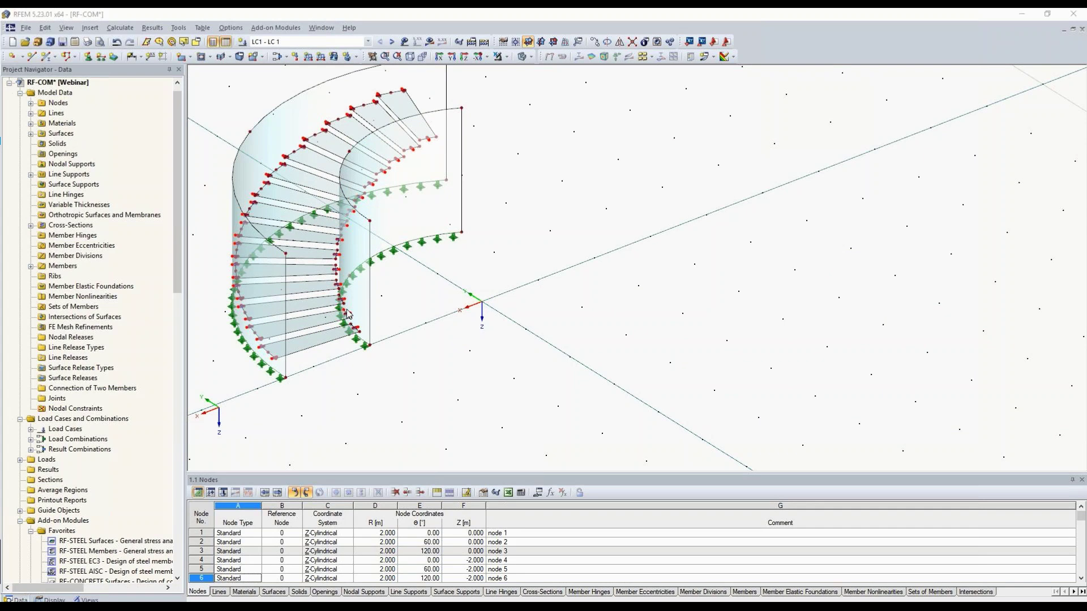
Step: Switch back to the Excel stair generator and set the number of steps to 16
key(alt+Tab)
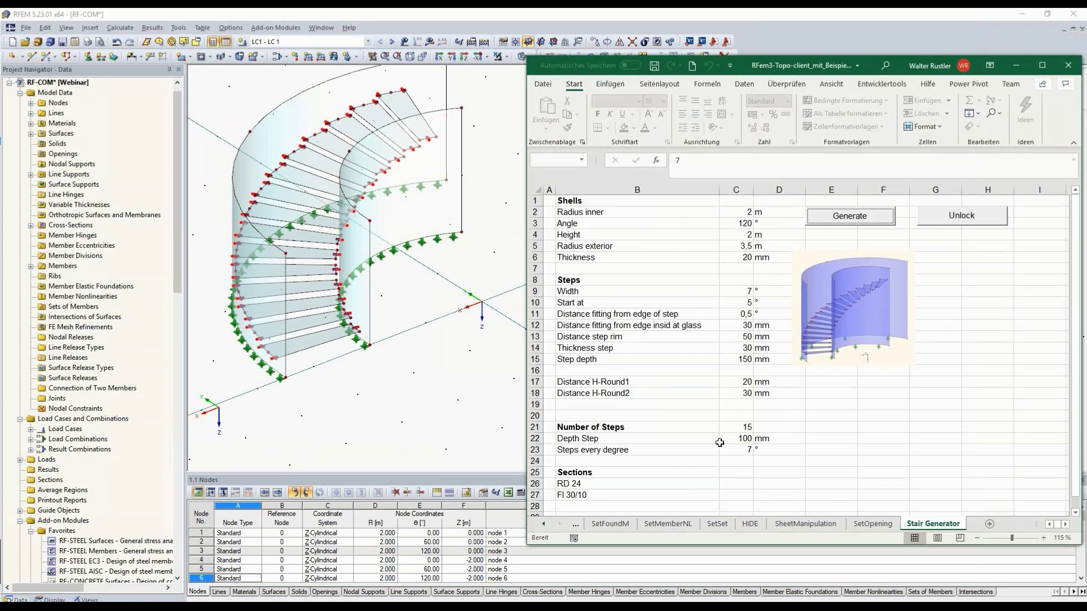
ctrl+middle_drag(378, 304, 362, 305)
click(746, 428)
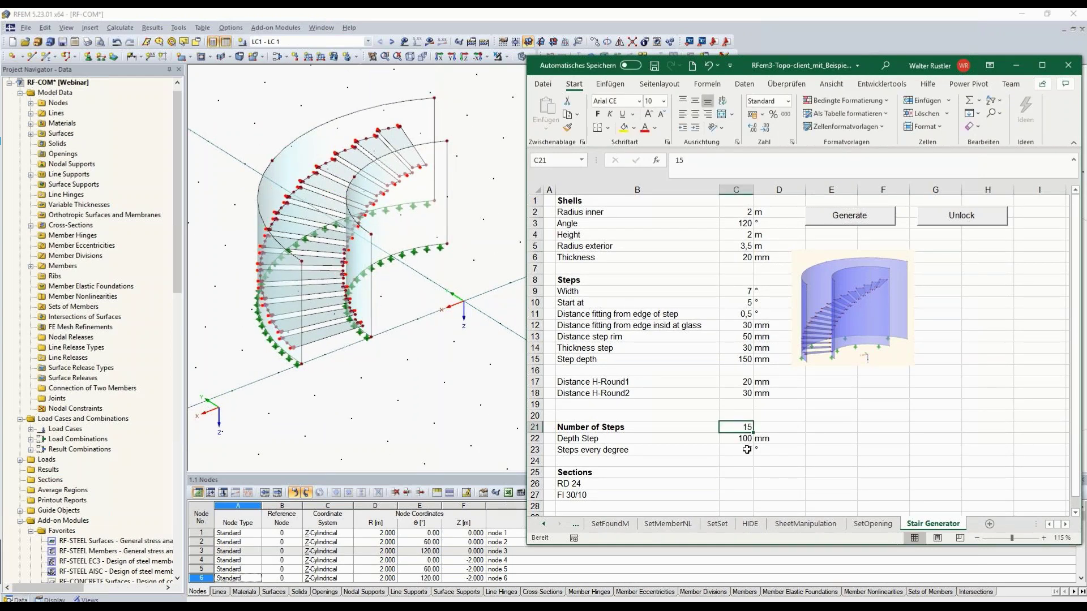
text(16)
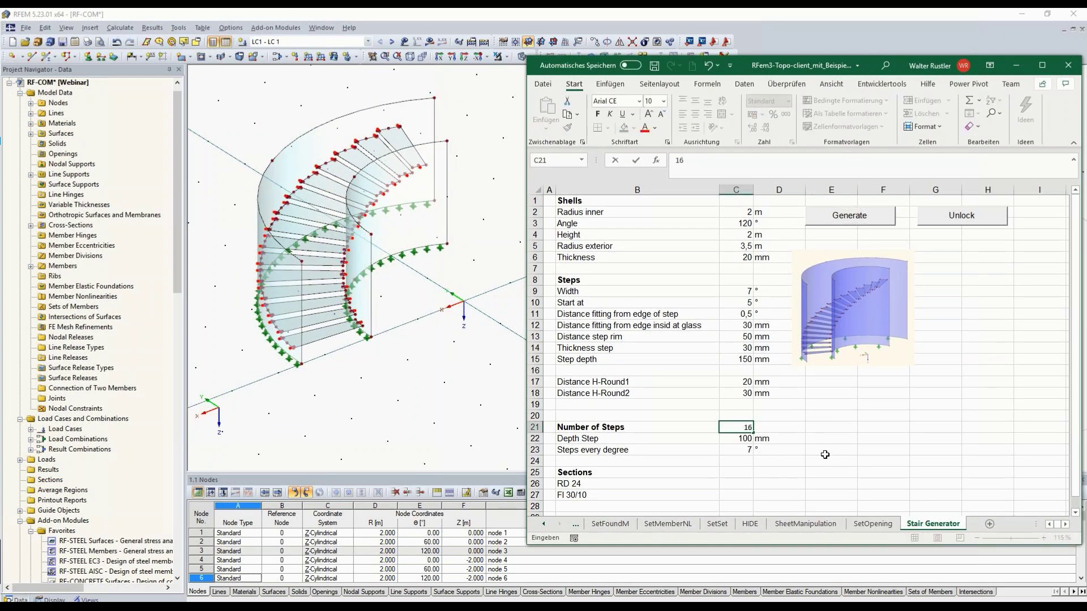
click(798, 472)
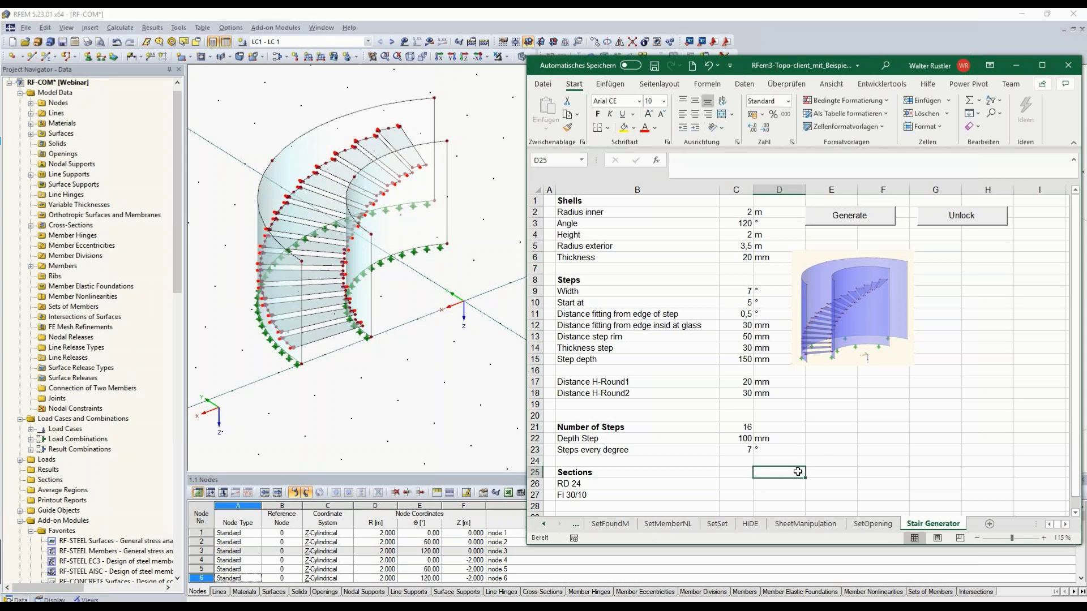
Step: Delete the entire existing staircase in RFEM, generate it again from the Excel sheet, and zoom in on the lowest steps
drag(218, 76, 495, 405)
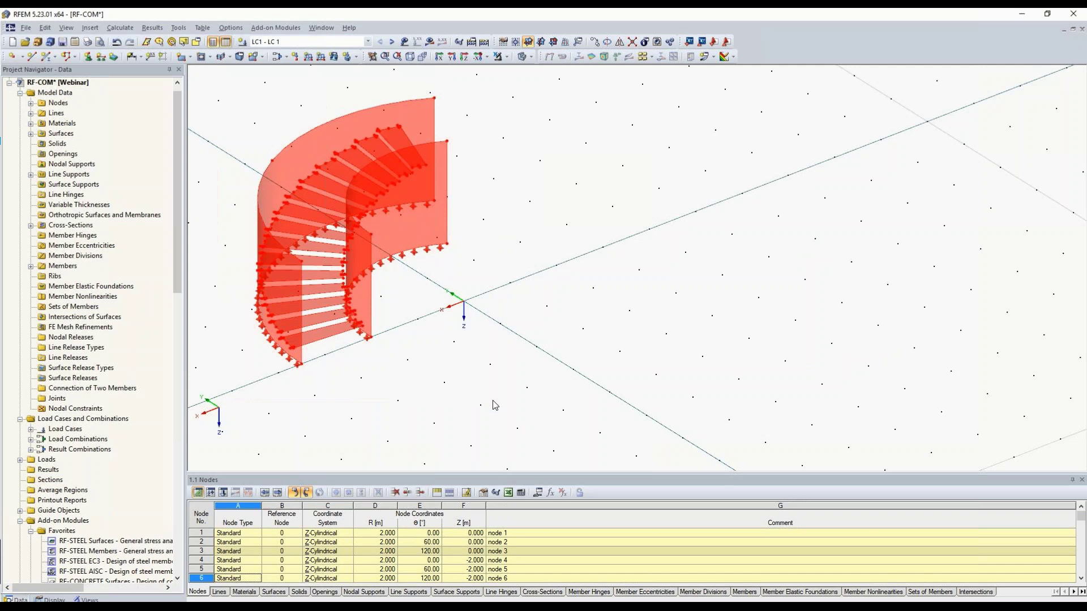
key(Delete)
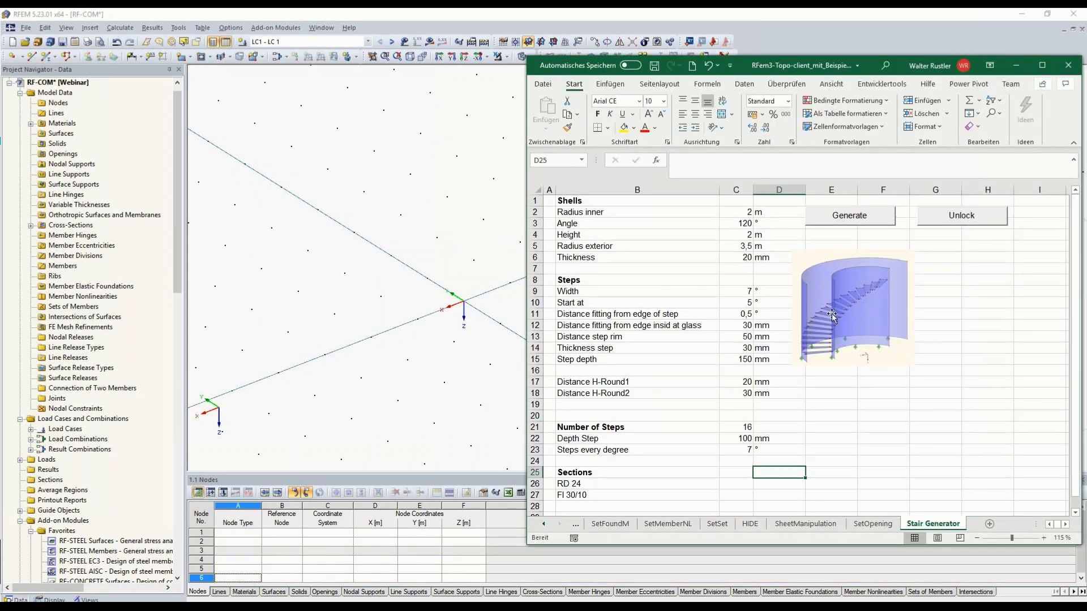
click(846, 221)
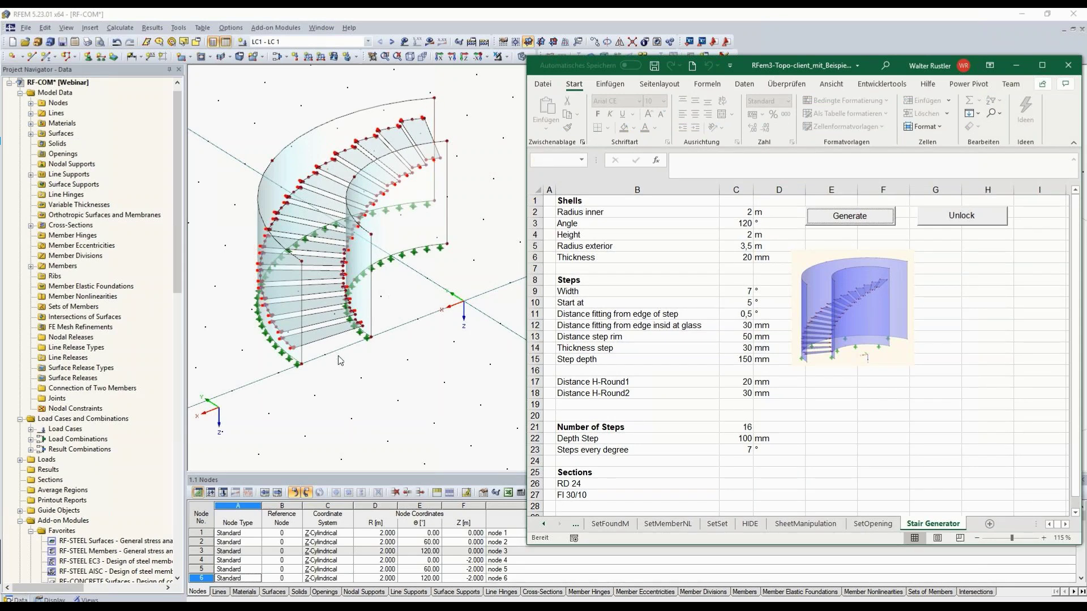
scroll(340, 361, up, 5)
click(285, 290)
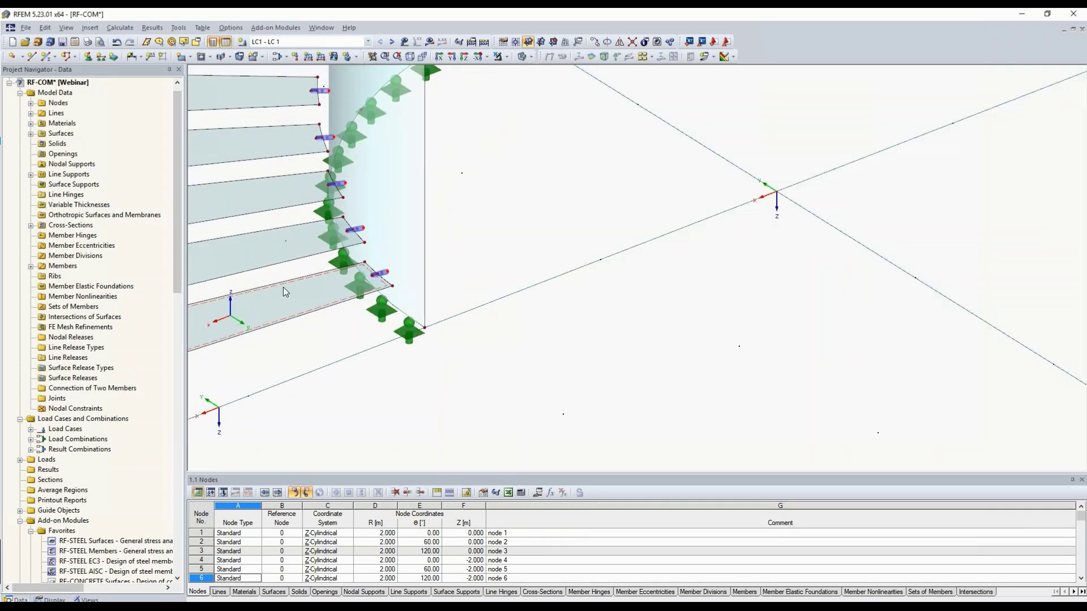
Step: Inspect the surface properties of the lowest stair step and the member properties of the round fitting at its edge
double_click(283, 287)
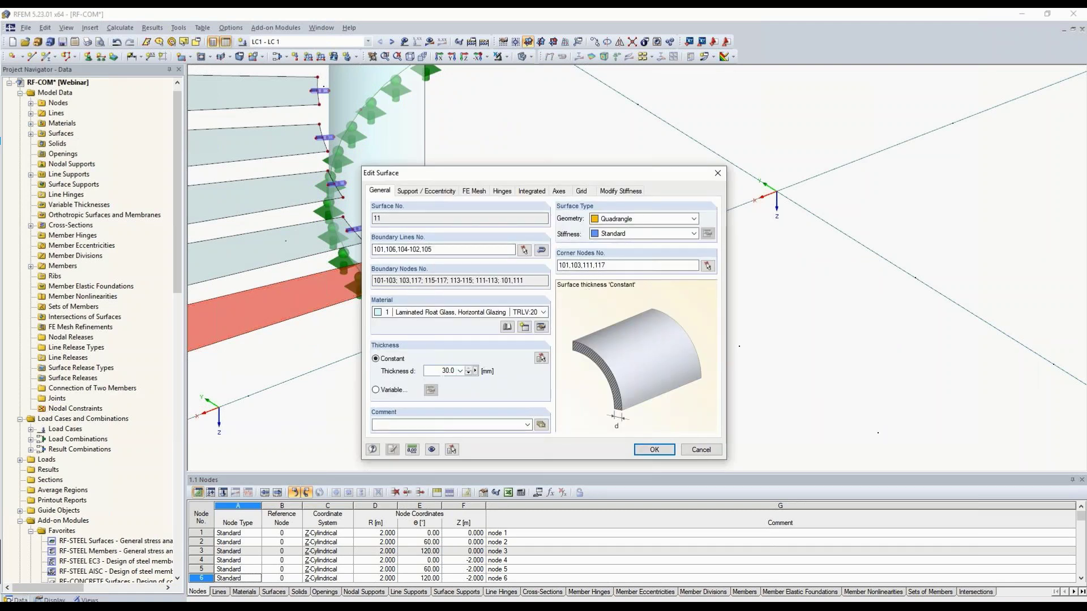
click(700, 449)
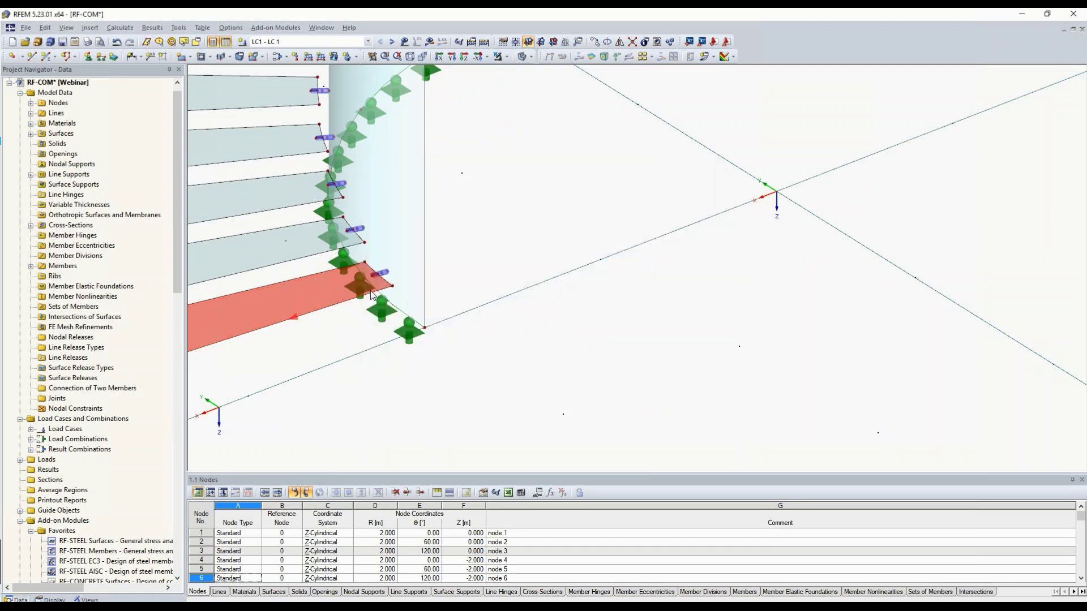
scroll(381, 272, up, 3)
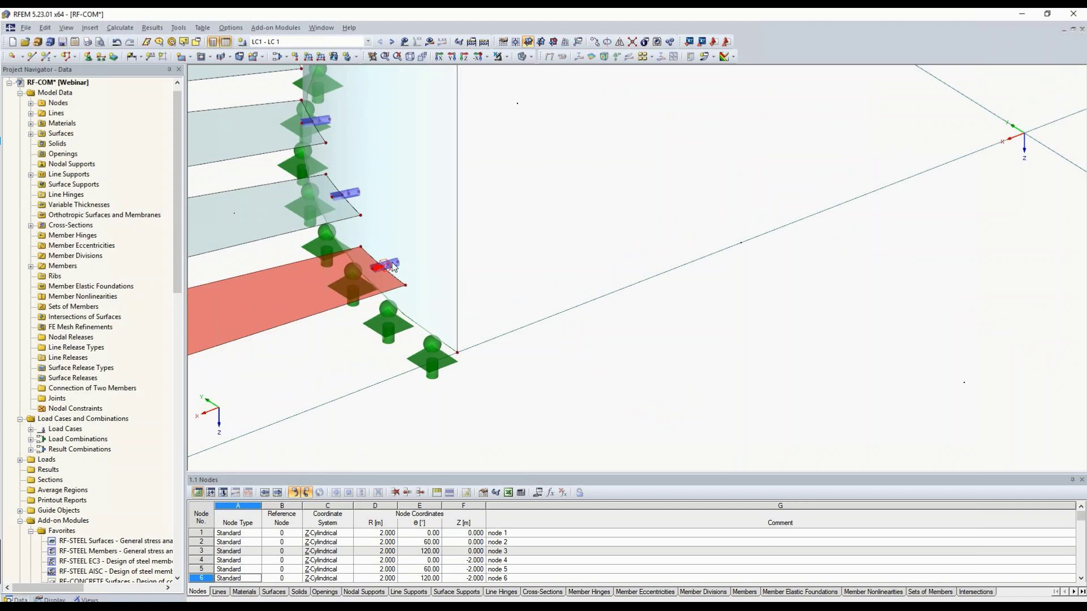
double_click(394, 267)
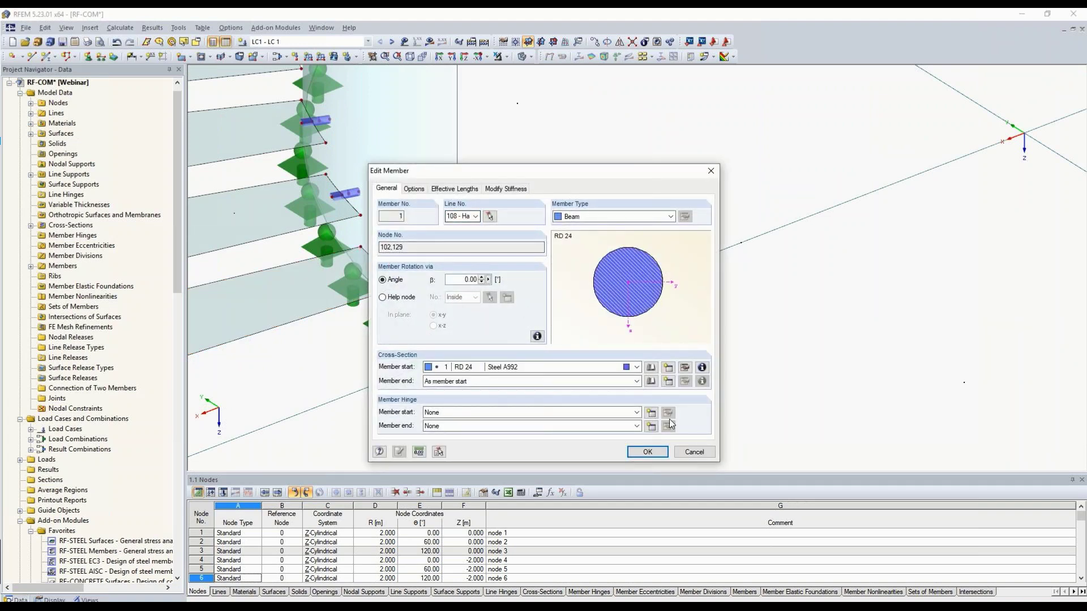
click(694, 452)
scroll(553, 419, down, 5)
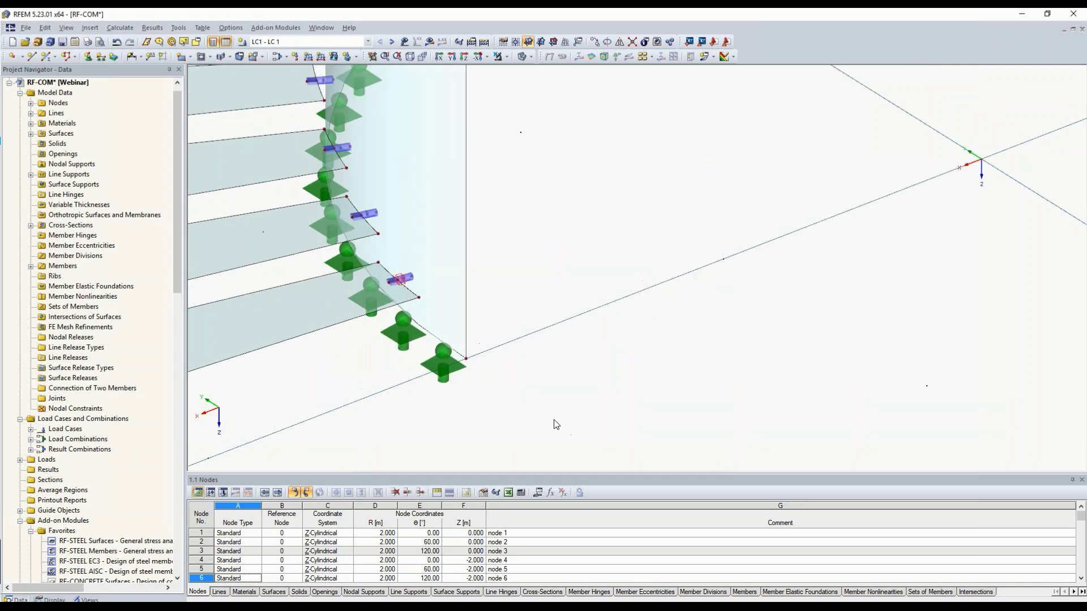
scroll(553, 412, down, 1)
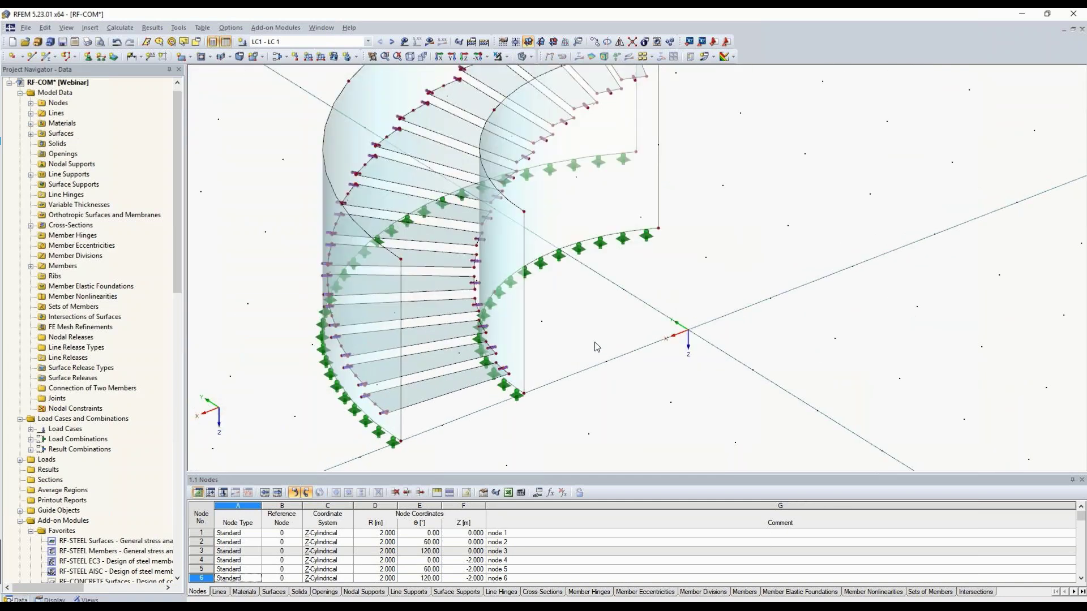
click(524, 328)
click(348, 326)
Step: Switch to the Excel stair generator, open the Stair Generator sheet's VBA code and read through the SetNode and SetLines procedures
key(alt+Tab)
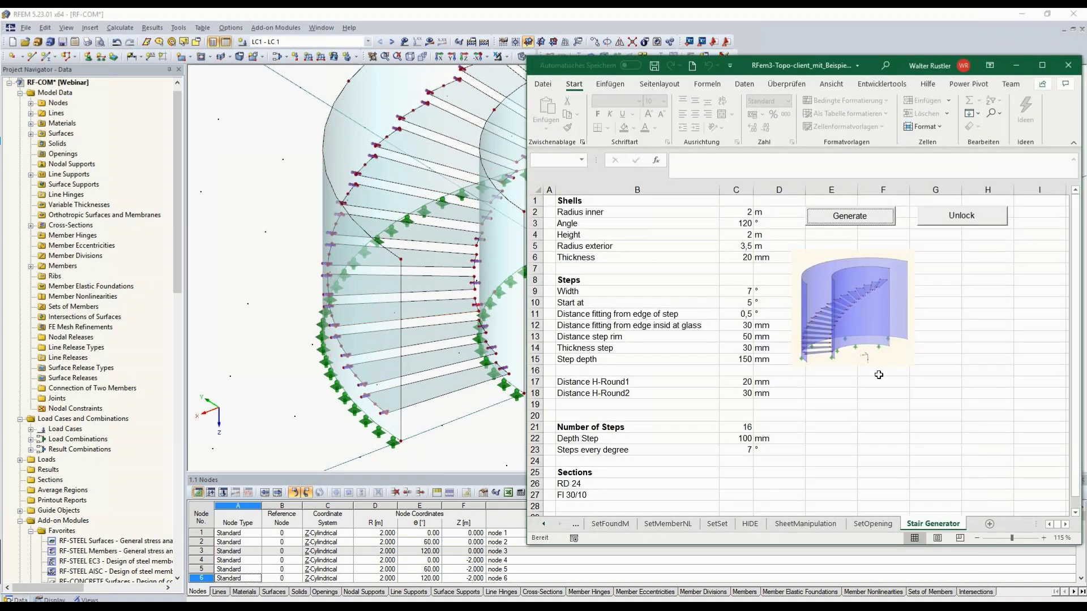
right_click(943, 526)
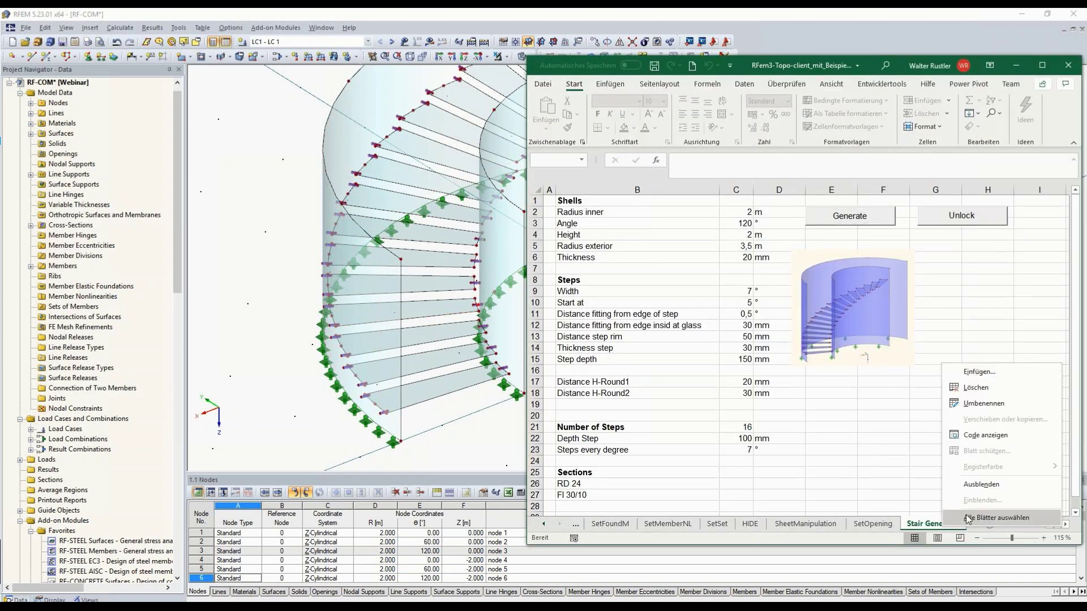
click(986, 435)
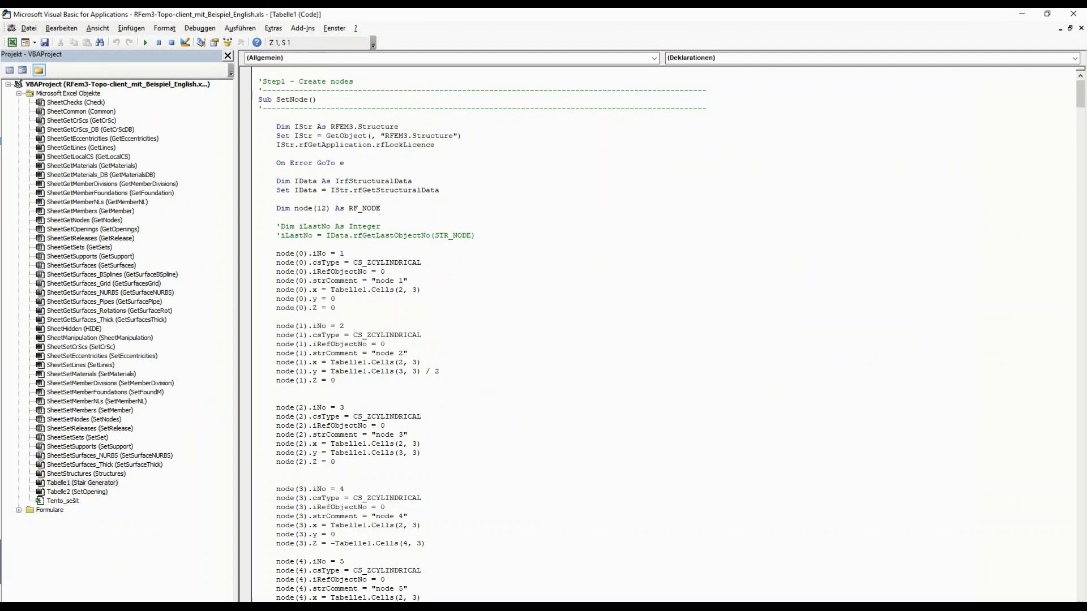
scroll(656, 334, down, 6)
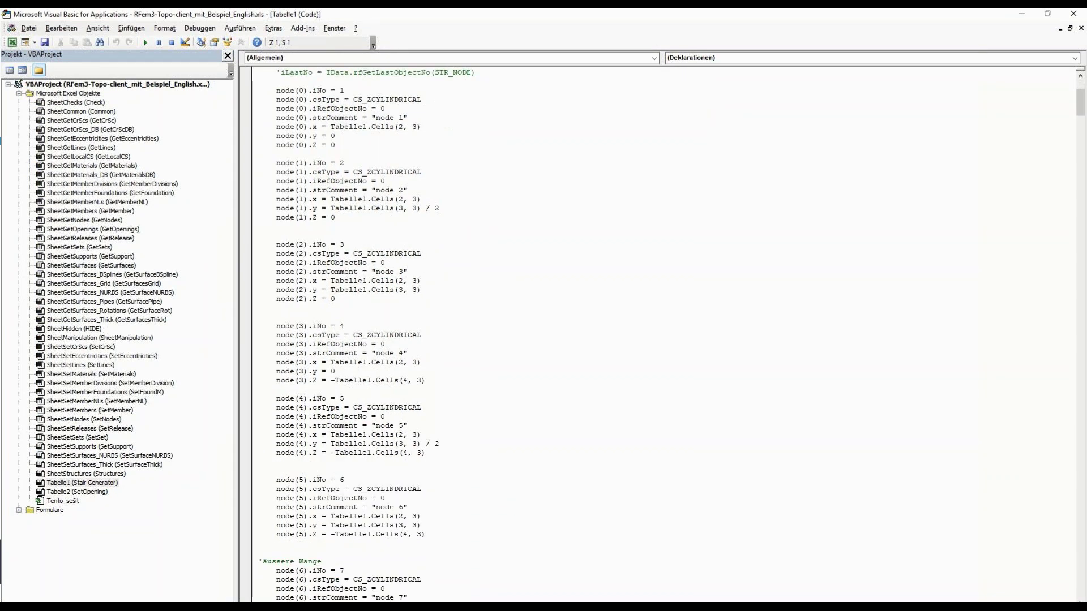
scroll(657, 334, down, 2)
scroll(656, 334, down, 3)
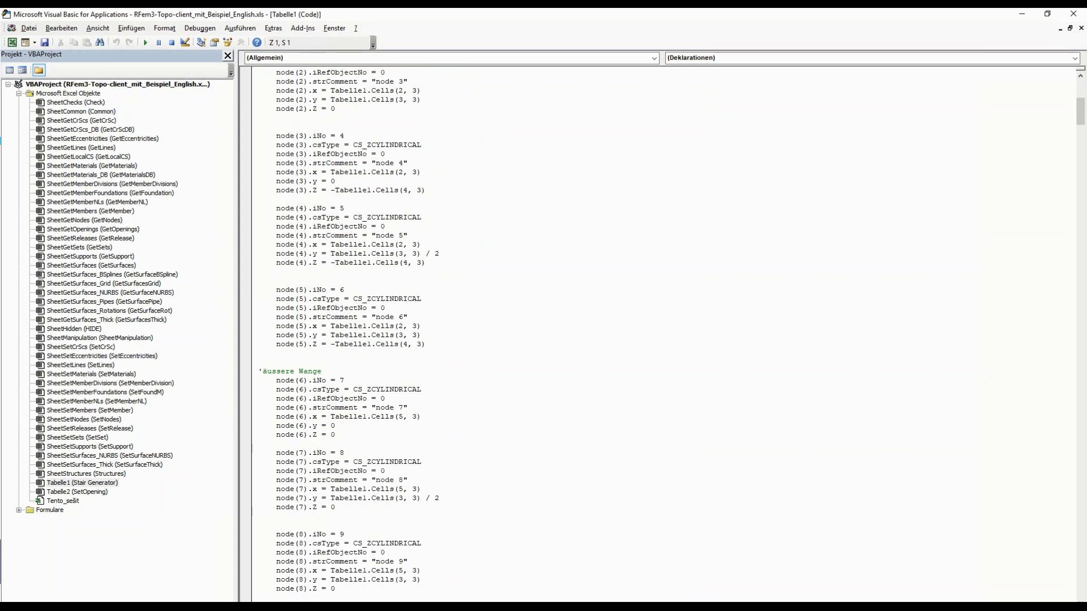
scroll(657, 334, down, 19)
scroll(656, 334, down, 12)
scroll(656, 334, down, 2)
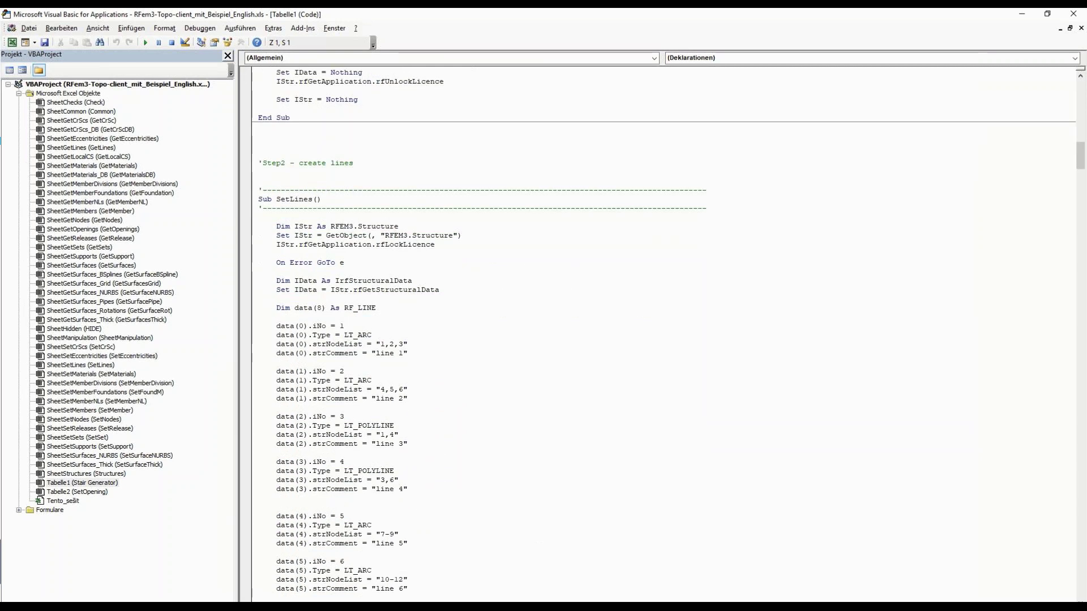
scroll(656, 334, down, 3)
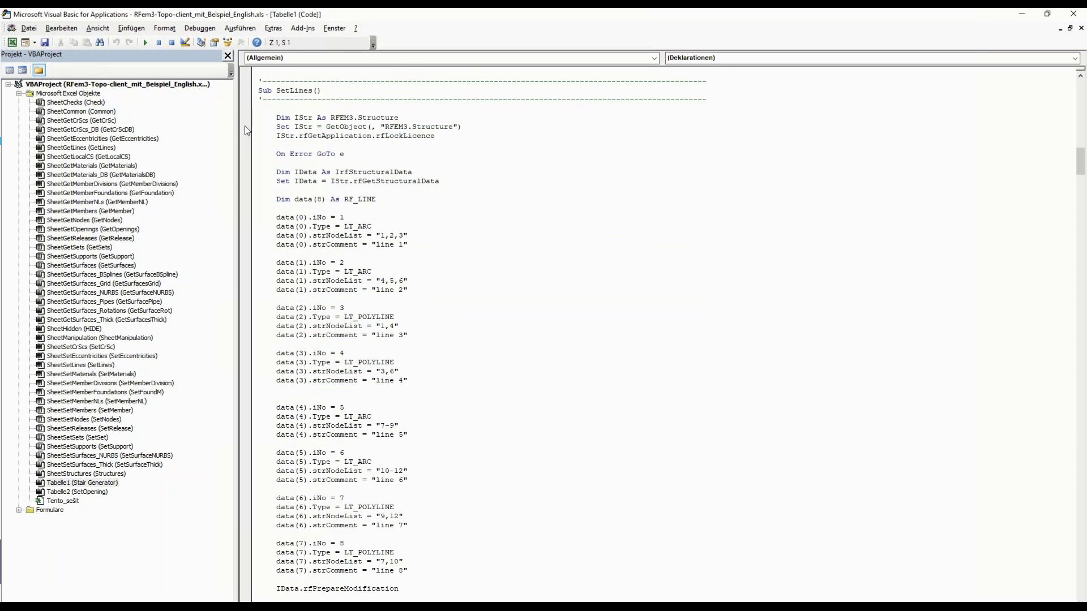
Step: Open the VBA object catalog and restrict it to the RFEM3 library
click(98, 27)
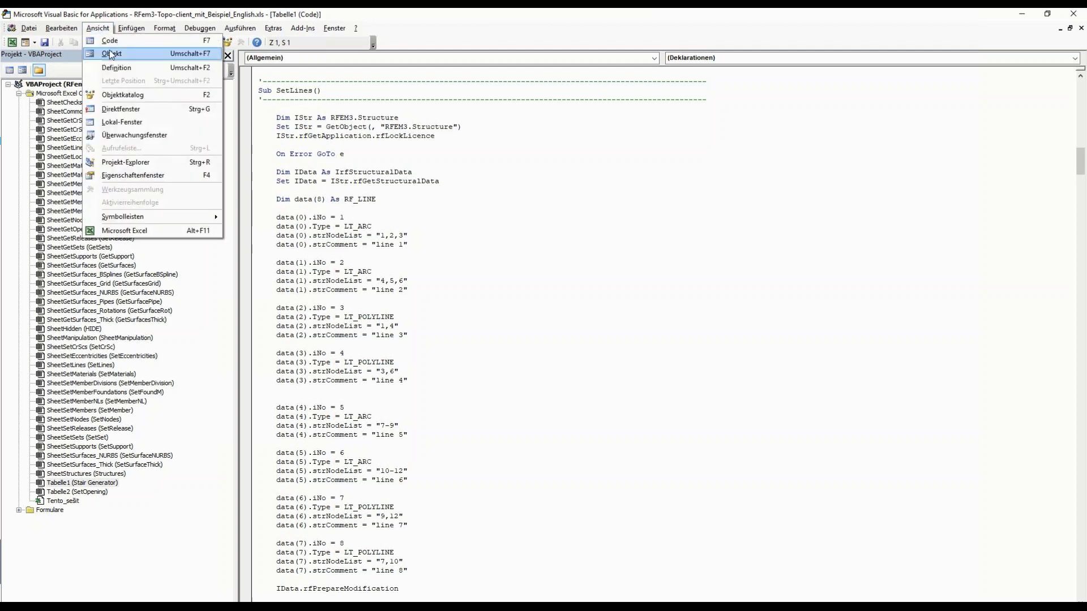
click(123, 95)
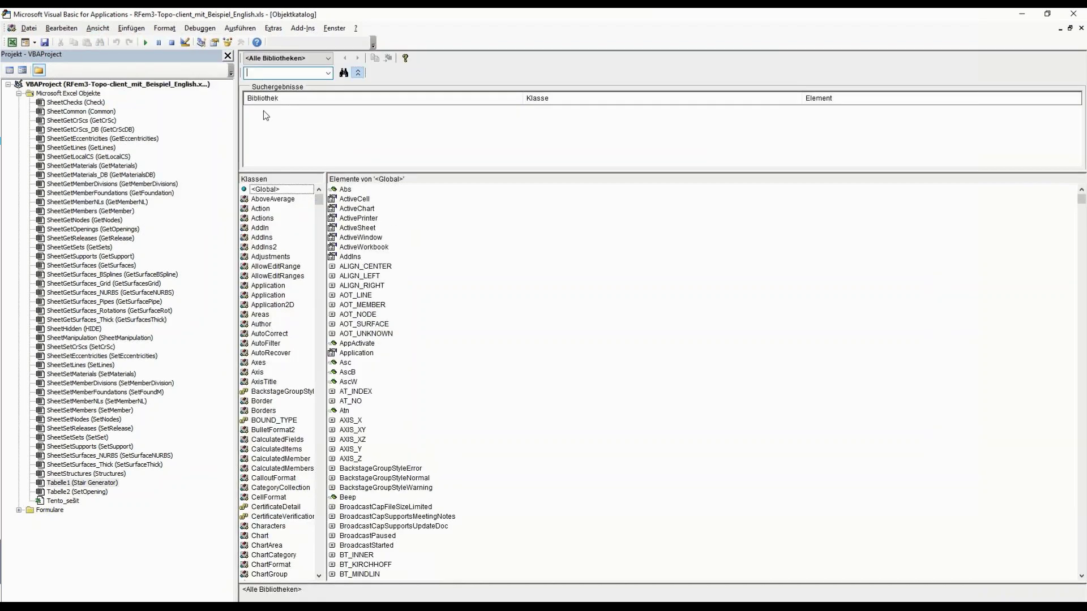
click(329, 73)
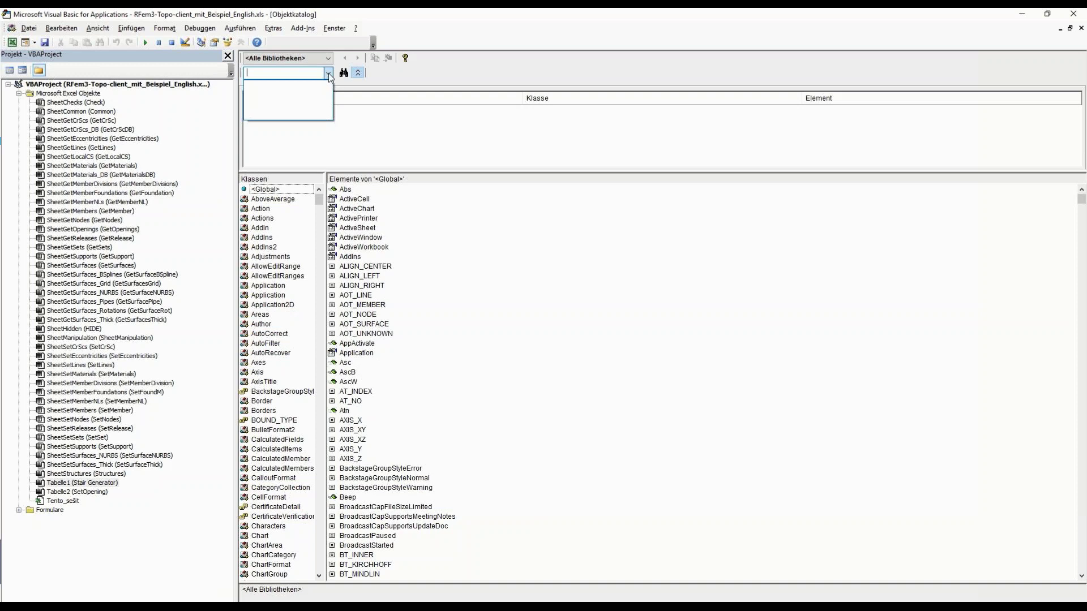
click(327, 60)
click(327, 60)
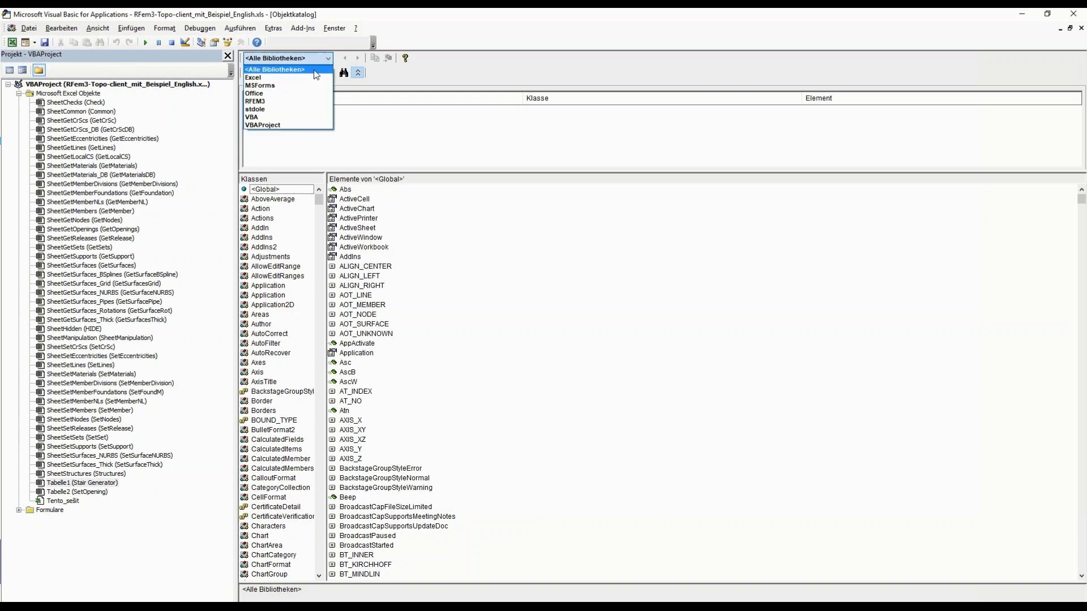
click(309, 107)
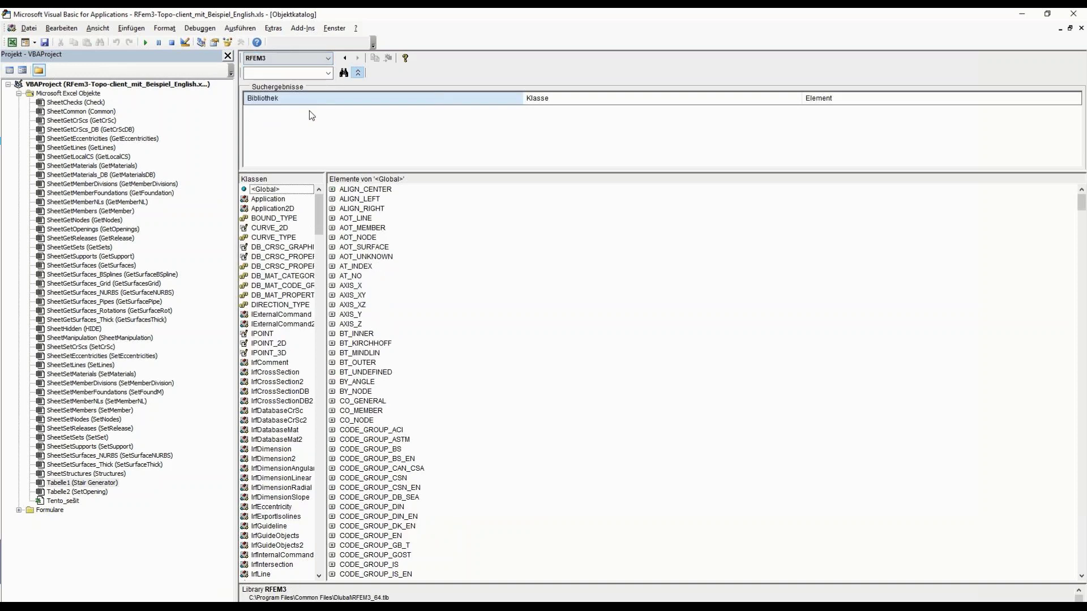
Step: Look through the RFEM3 library's classes down to the load, material, member and mesh interfaces
click(383, 450)
scroll(279, 297, down, 7)
scroll(281, 305, down, 10)
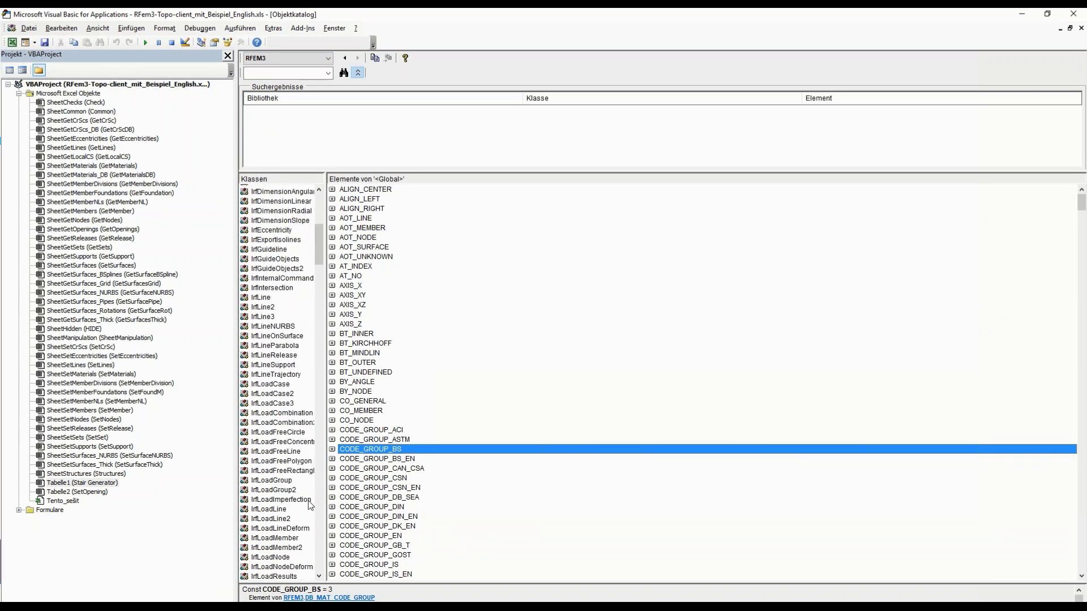
scroll(310, 505, down, 2)
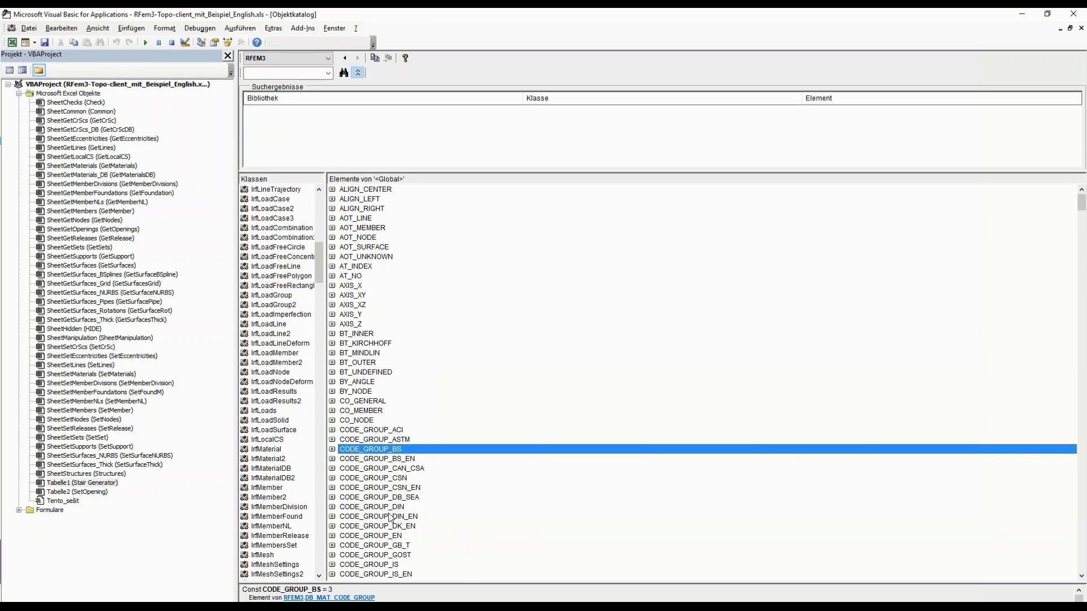
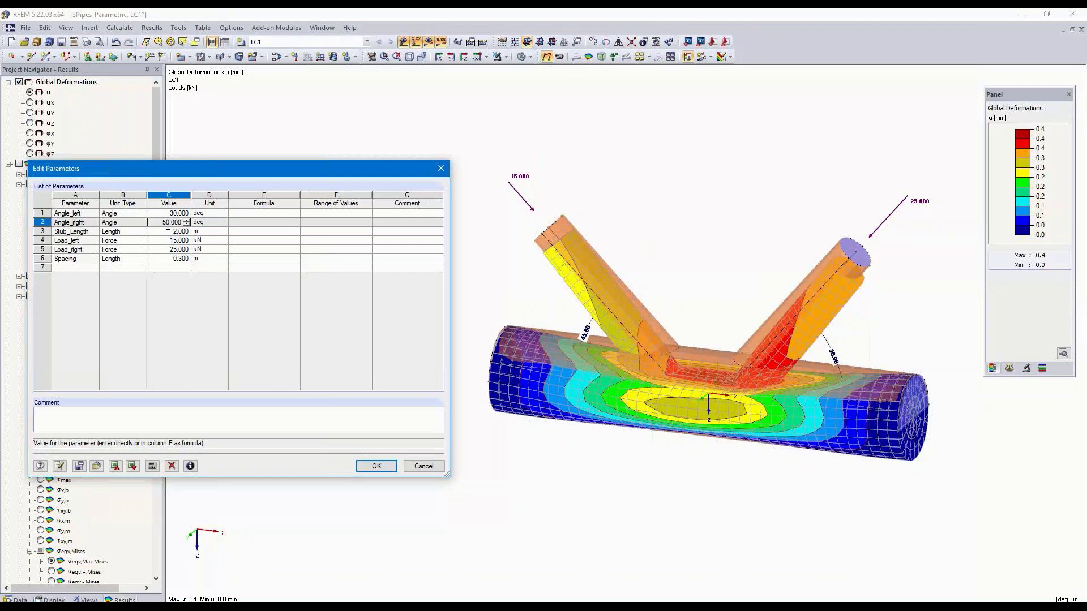
Step: Set the Load_left parameter of the 3Pipes_Parametric model to 30 kN and apply the parameters, accepting deletion of the existing results
click(170, 249)
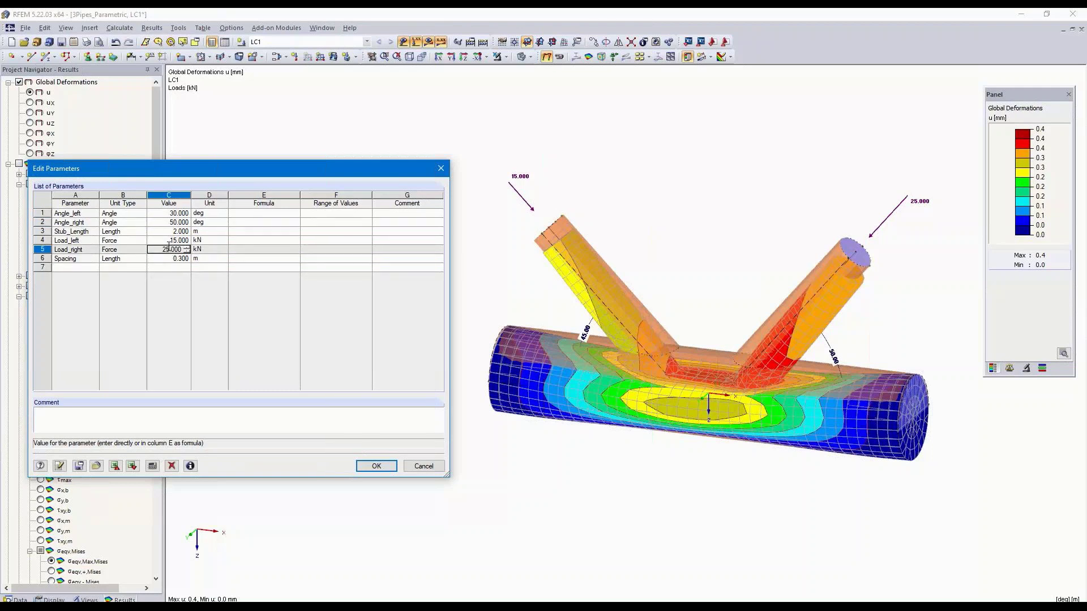
click(169, 240)
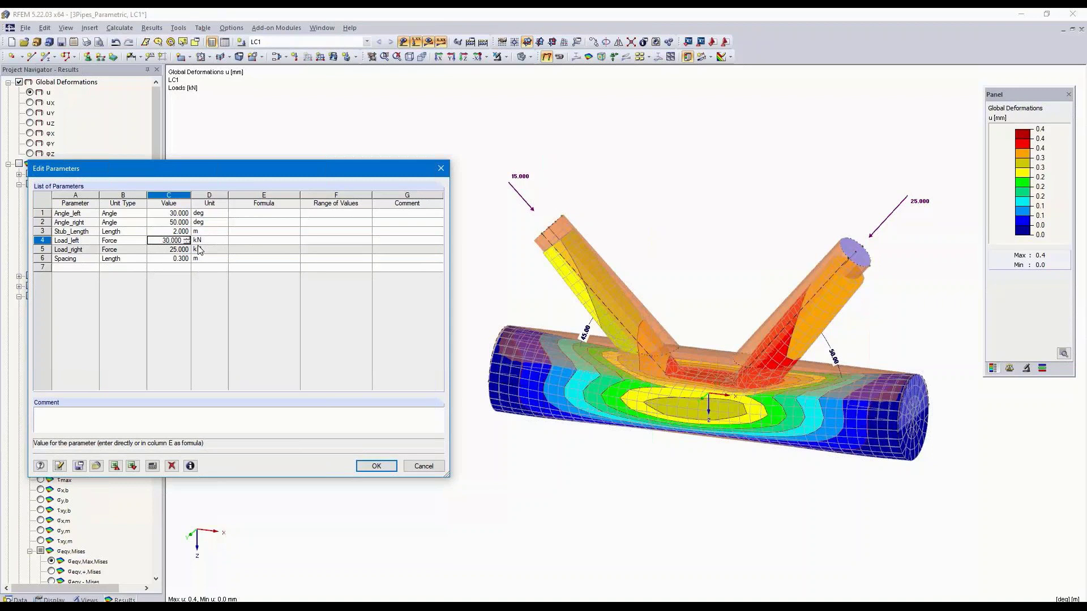
key(Tab)
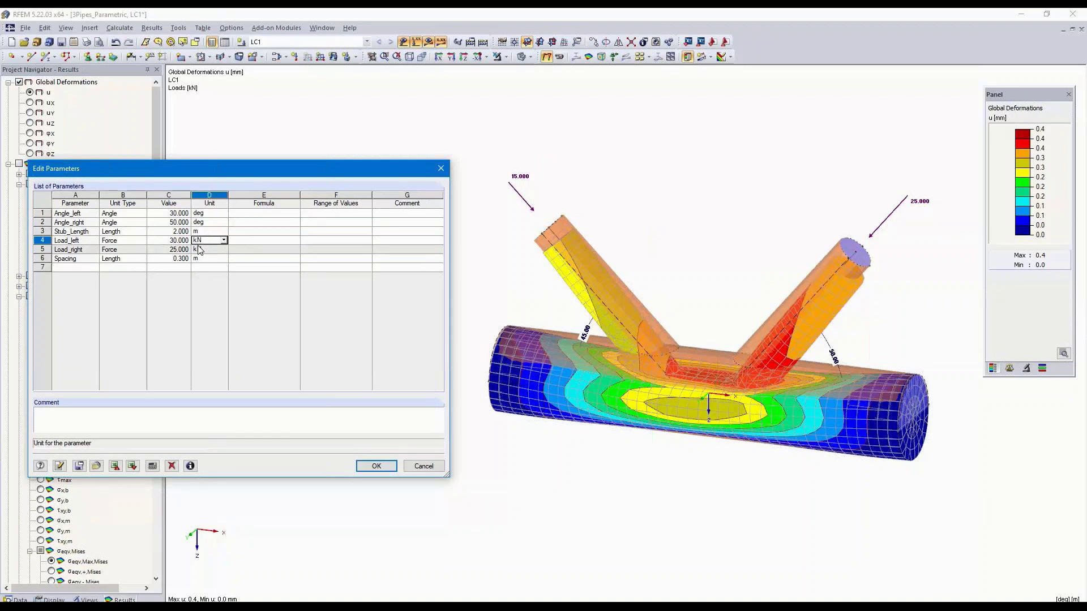
click(60, 465)
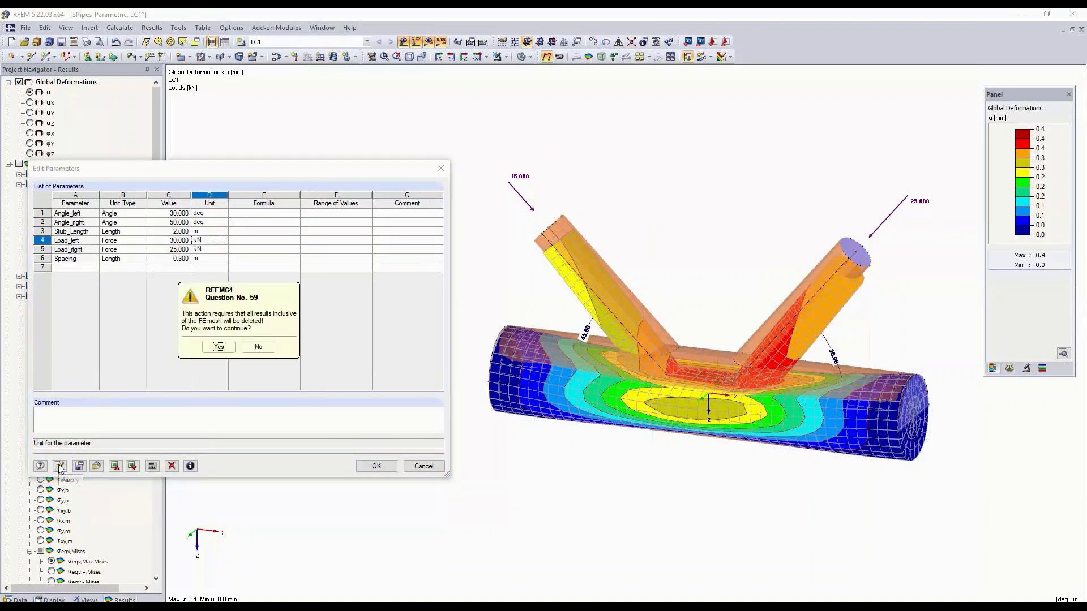
click(218, 347)
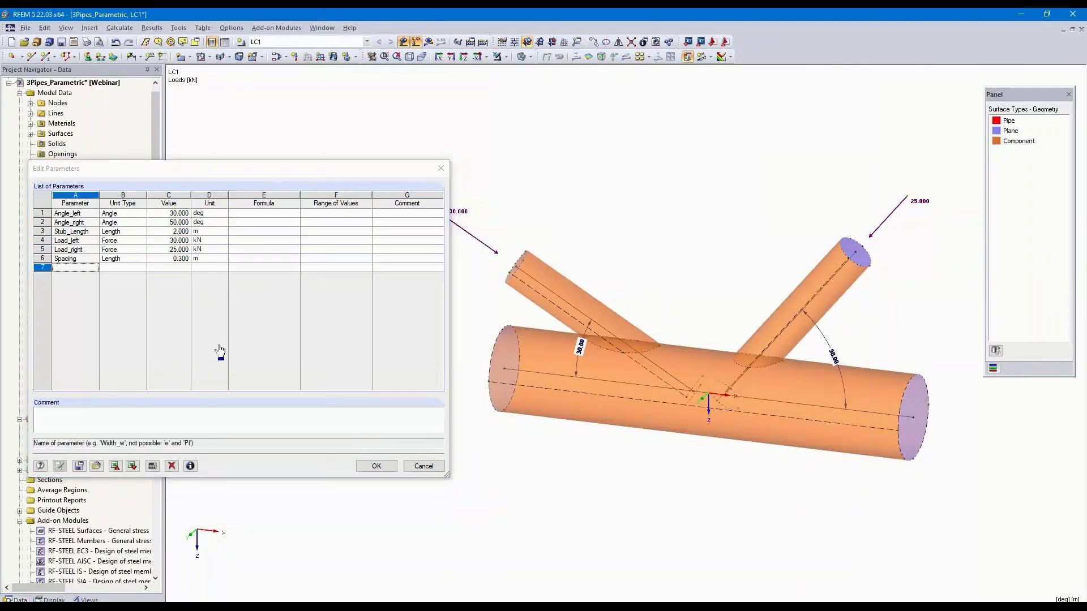
Step: Set the Angle_left parameter to 40 degrees and apply it to the pipe model
click(173, 212)
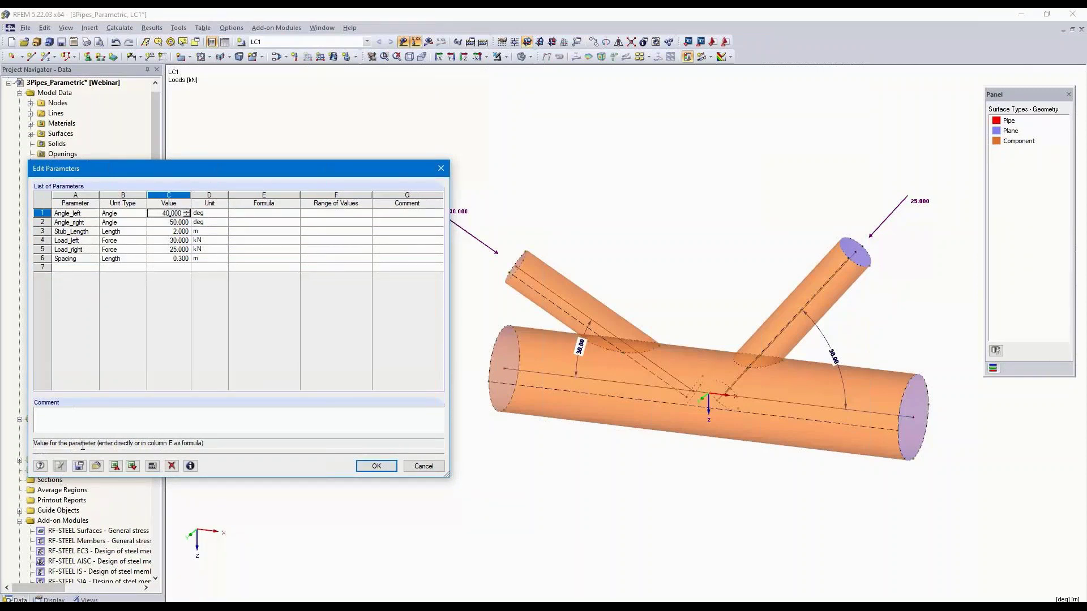
key(Tab)
click(60, 466)
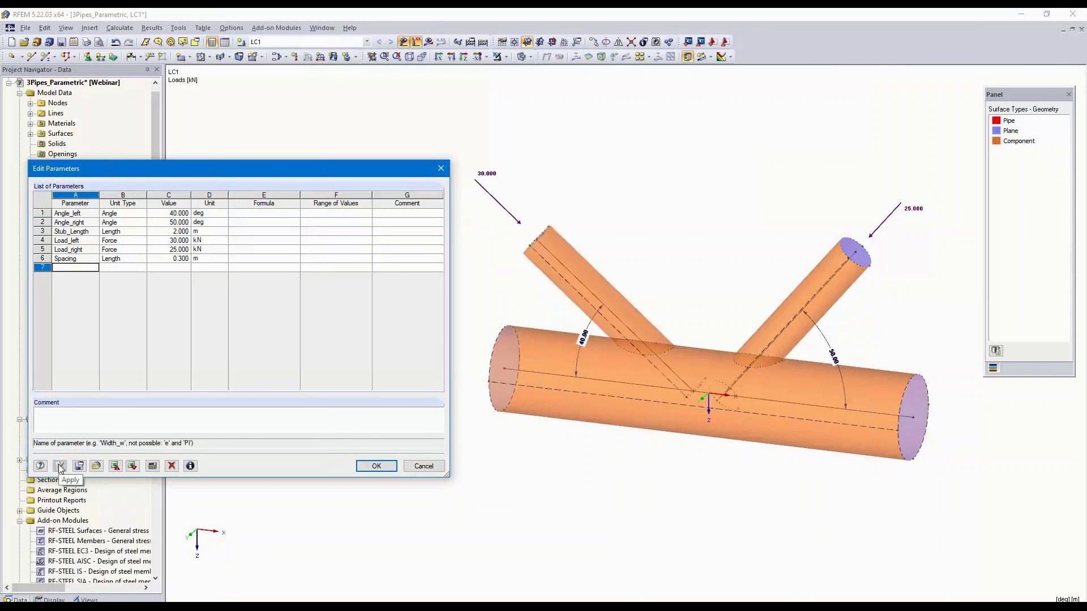
Step: Set the Spacing parameter between the two pipe stubs to 0.8 m and apply it to the model
click(176, 258)
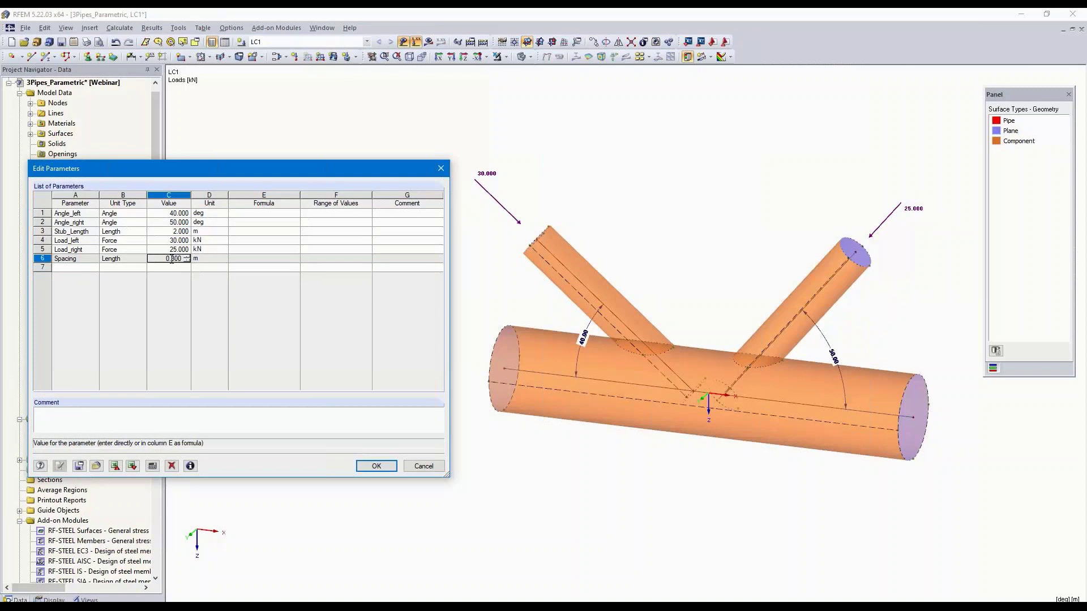
click(187, 259)
key(Tab)
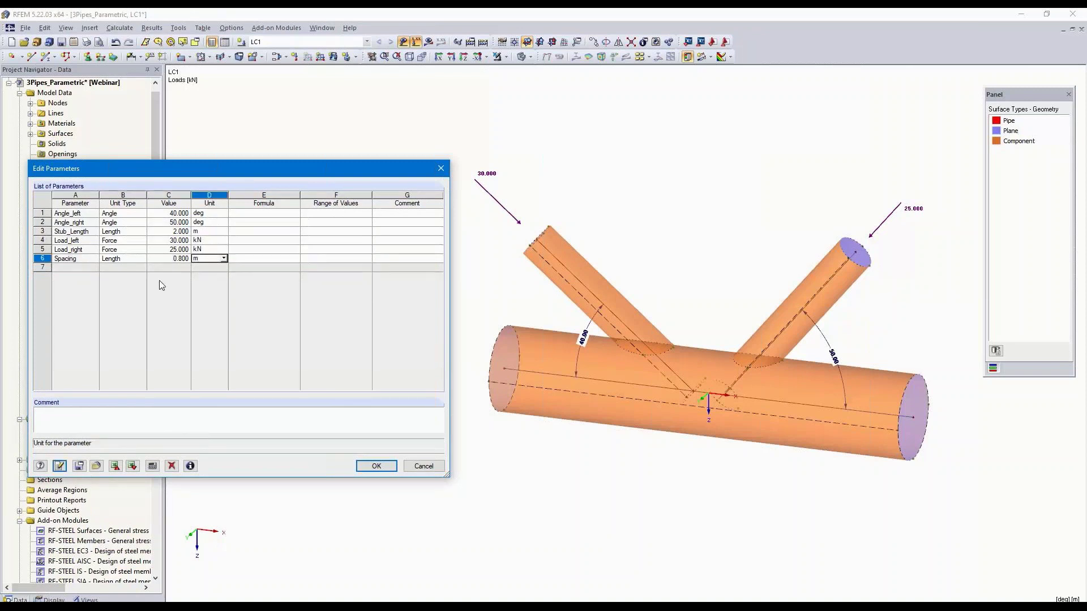
click(59, 467)
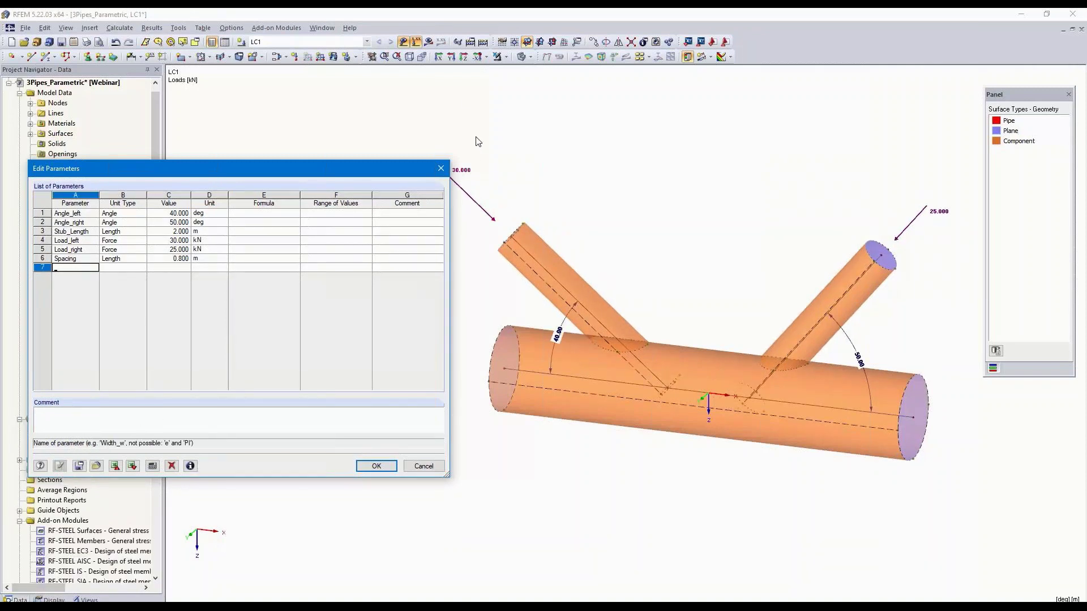
Step: Calculate load case LC1 for the modified pipe joint and display its deformation results
click(429, 43)
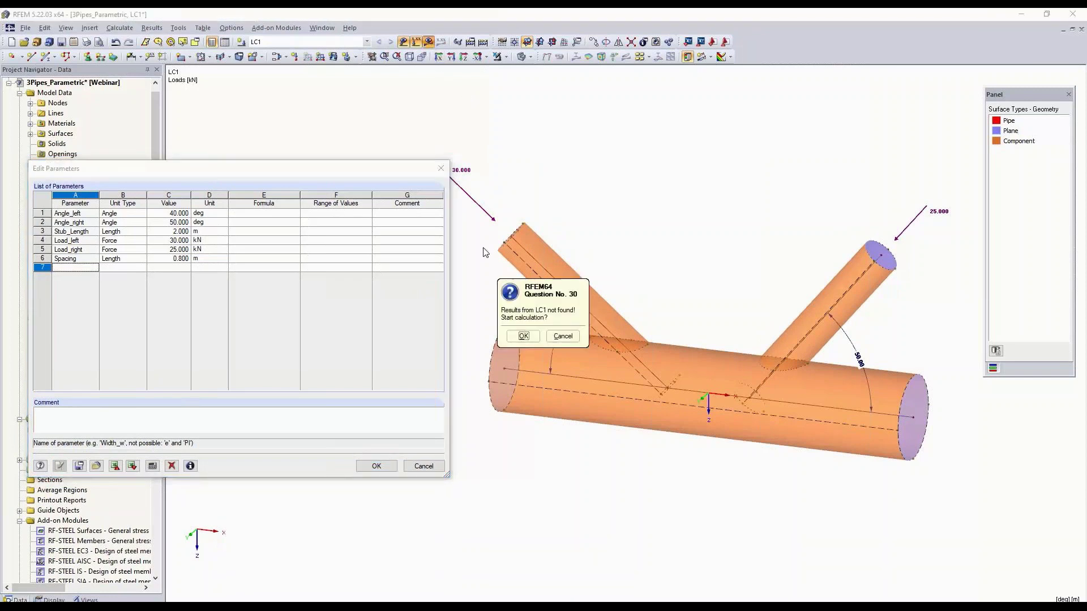
click(520, 334)
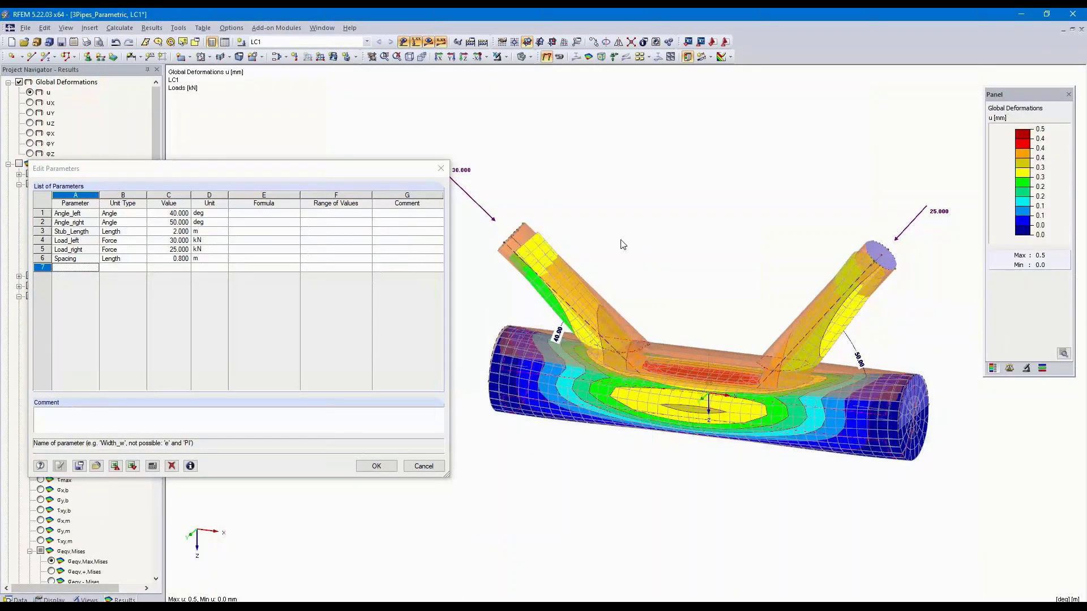
click(560, 57)
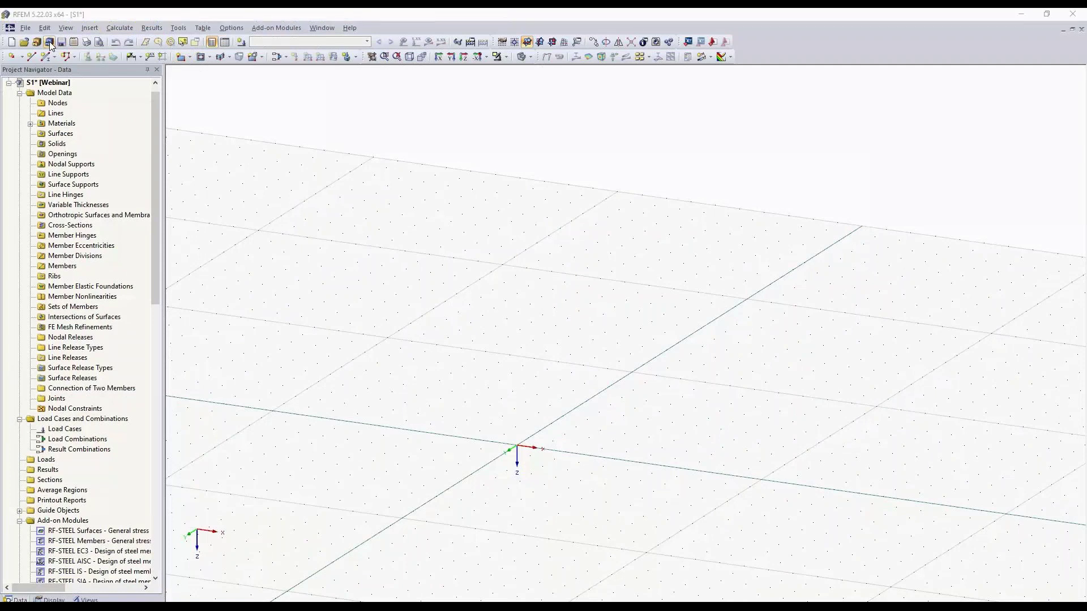
Step: Open the Block Manager, list all block types, and browse the 2D member categories from inverted bowstring beams to wooden flat trusses
click(49, 43)
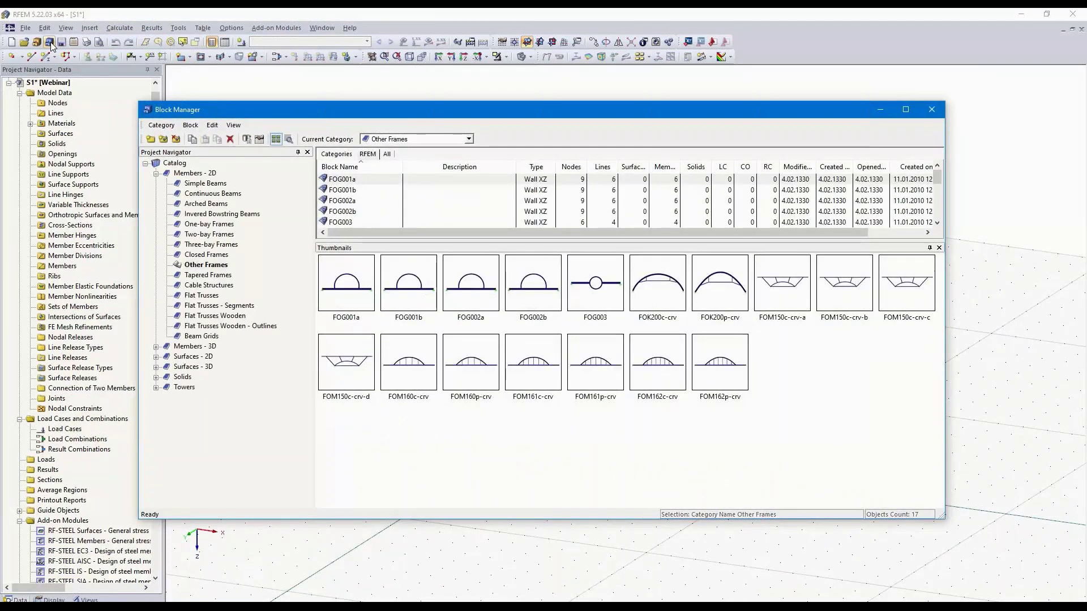
click(220, 214)
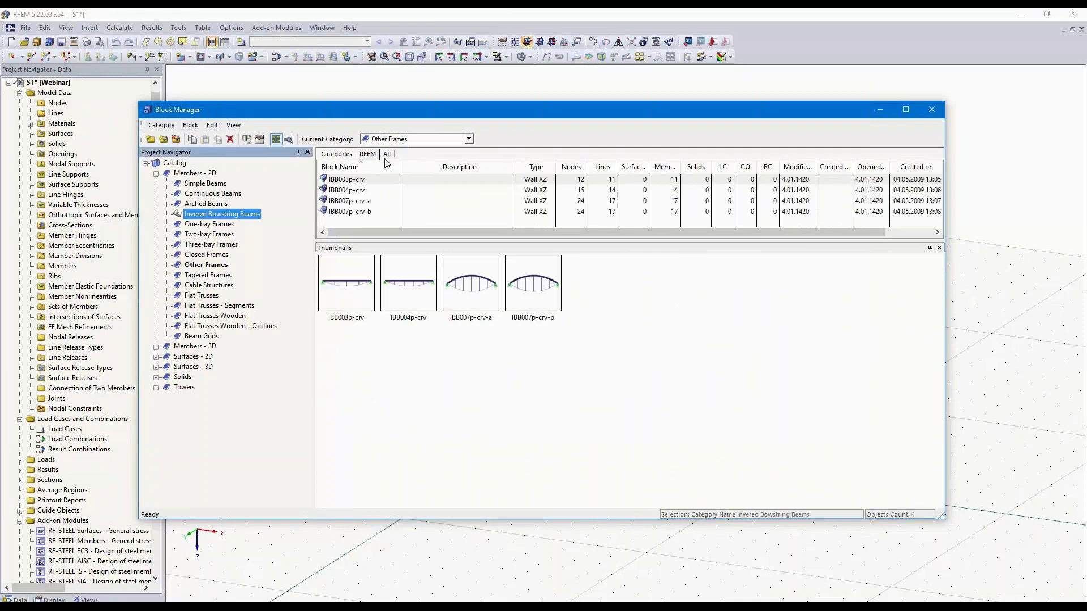
click(386, 156)
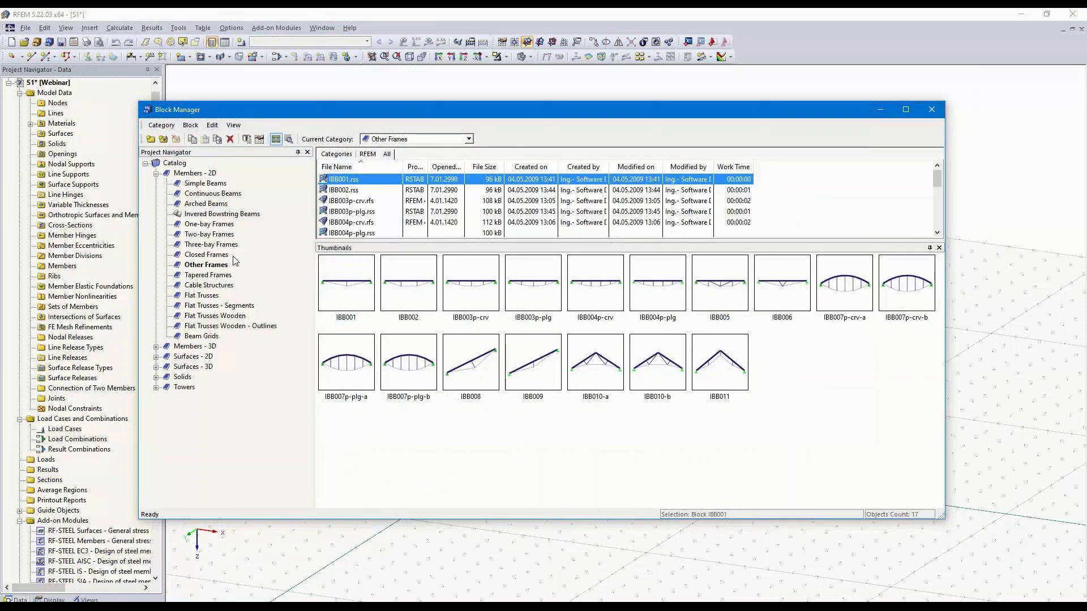
click(210, 286)
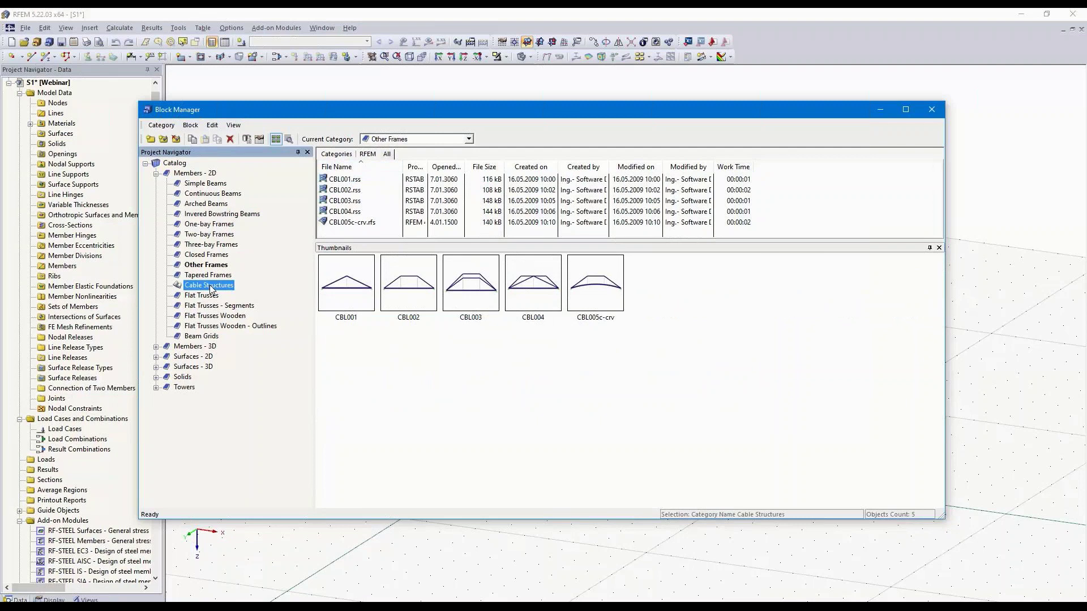
click(215, 309)
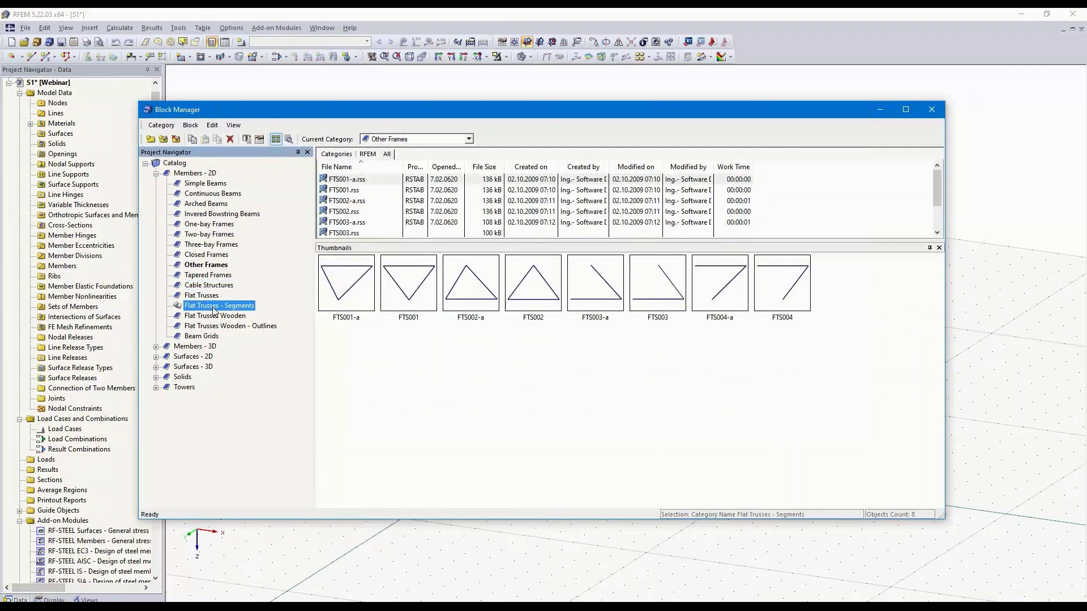
click(211, 317)
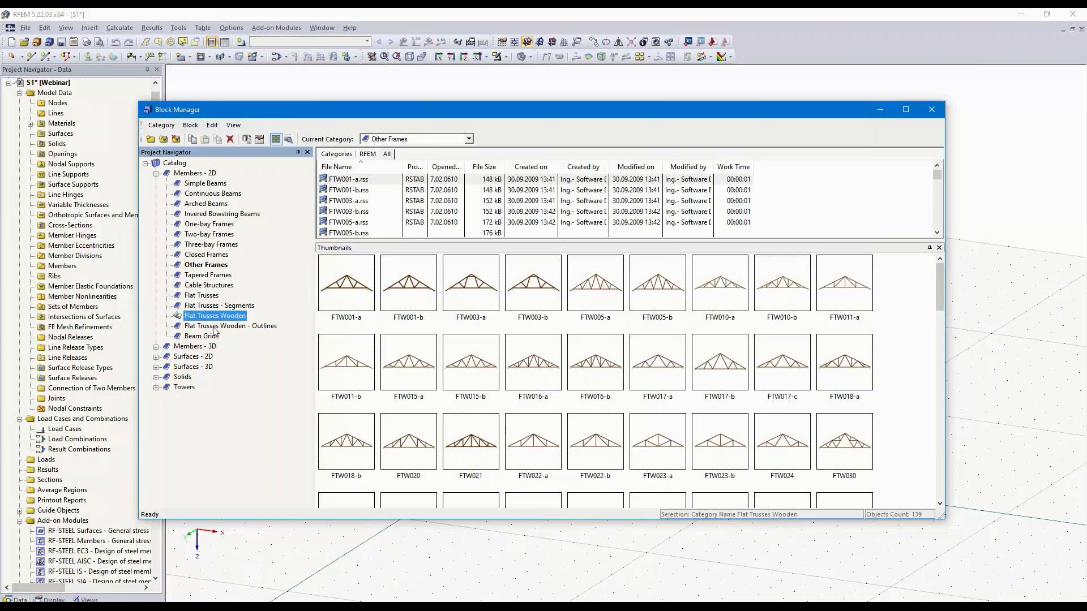
Step: Browse the 3D member blocks for arches and vaults and the 2D surface blocks for slab and shear wall segments
click(156, 346)
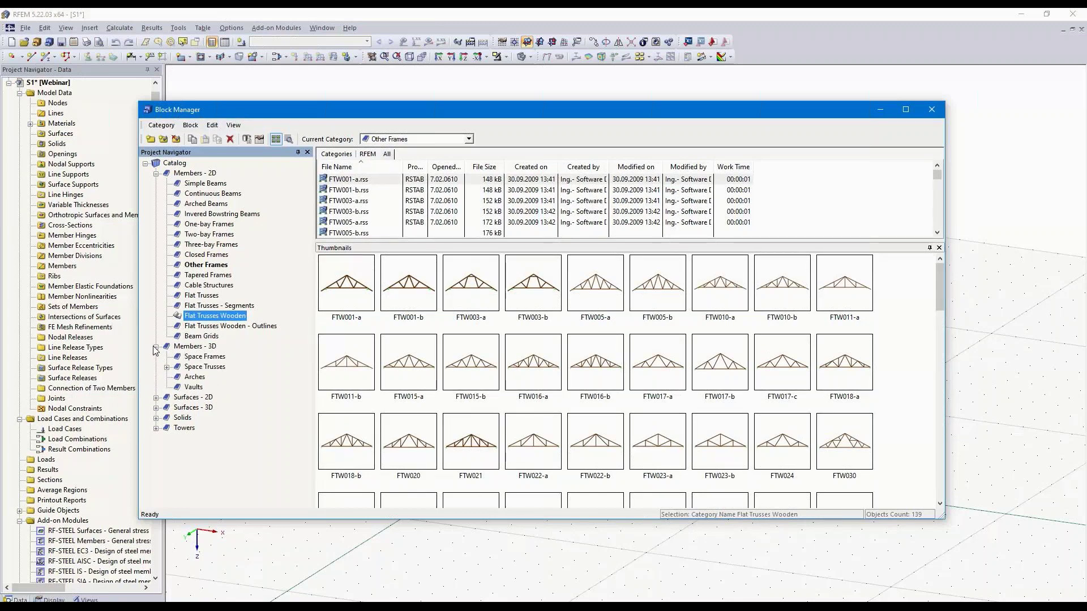
click(195, 377)
click(194, 387)
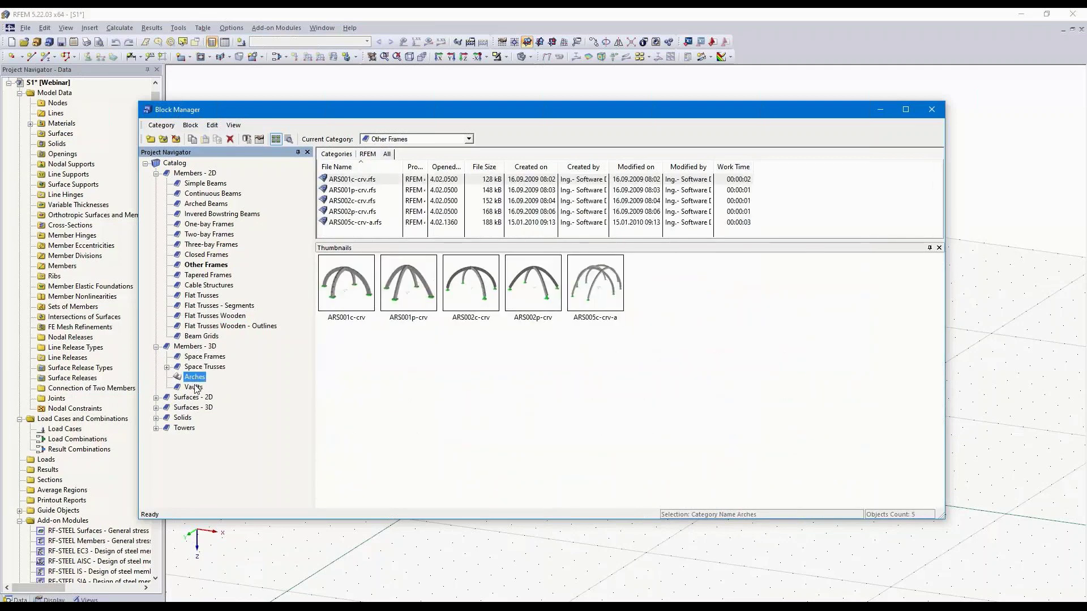
click(157, 398)
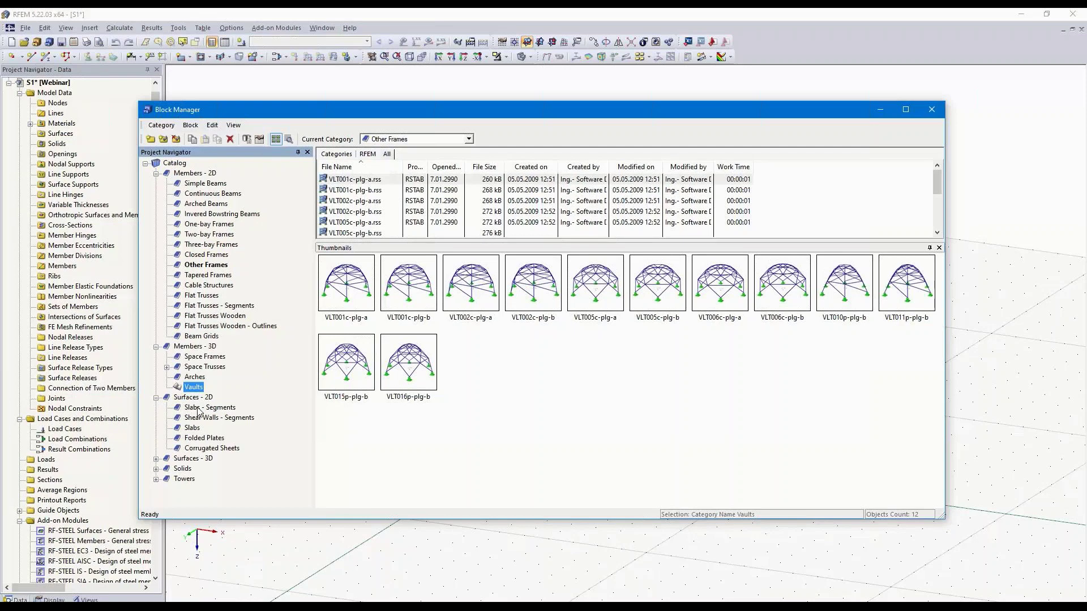
click(198, 408)
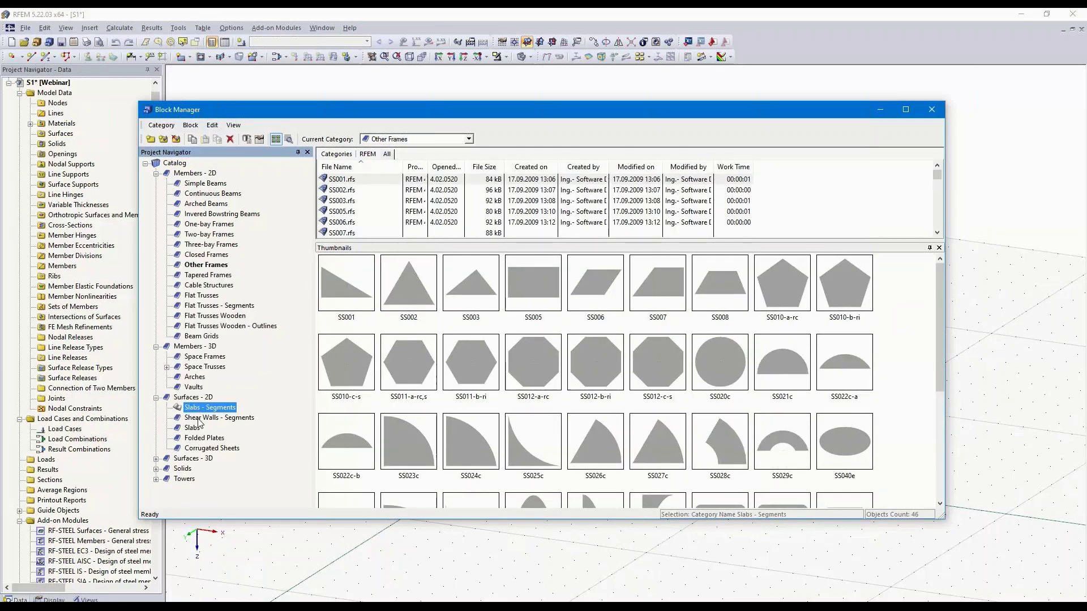
scroll(447, 443, down, 3)
scroll(447, 443, down, 2)
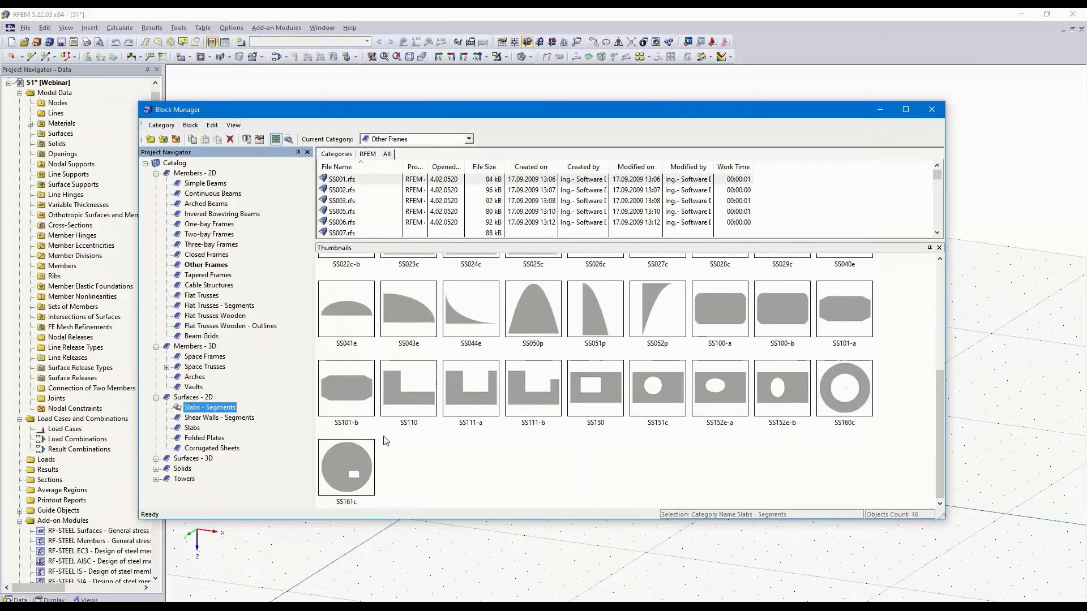
click(221, 419)
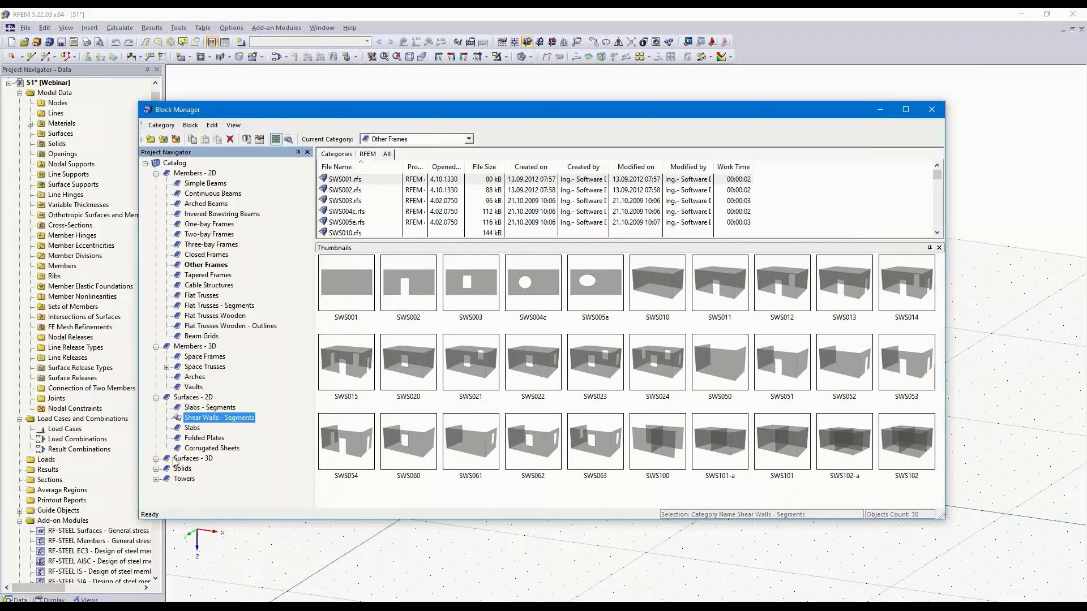
Step: Choose the SIC250 silo block from the Silos category of the 3D surfaces for insertion
click(157, 459)
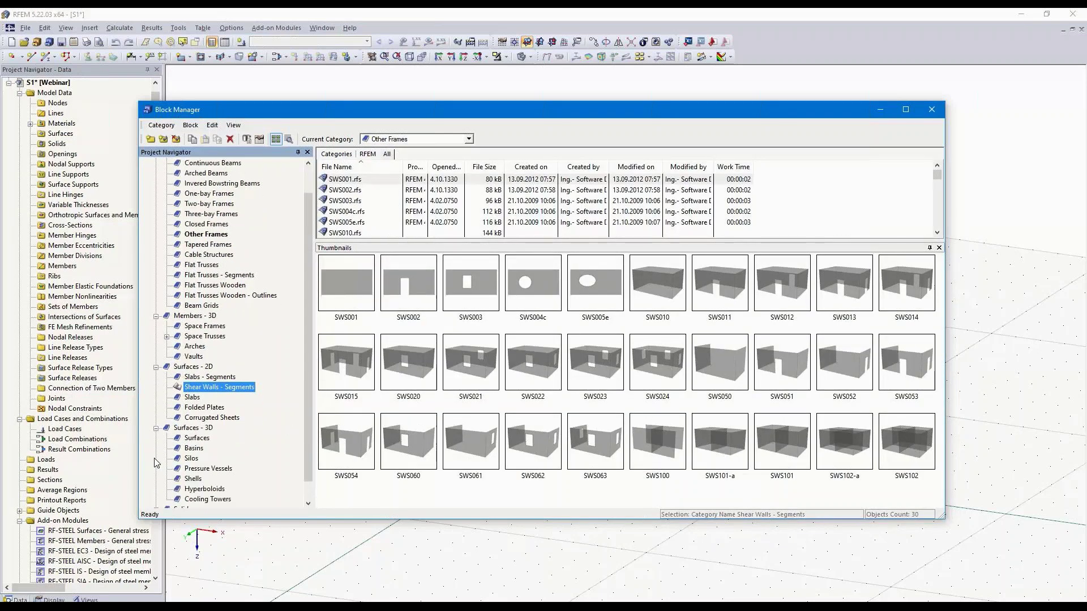
click(193, 448)
click(193, 459)
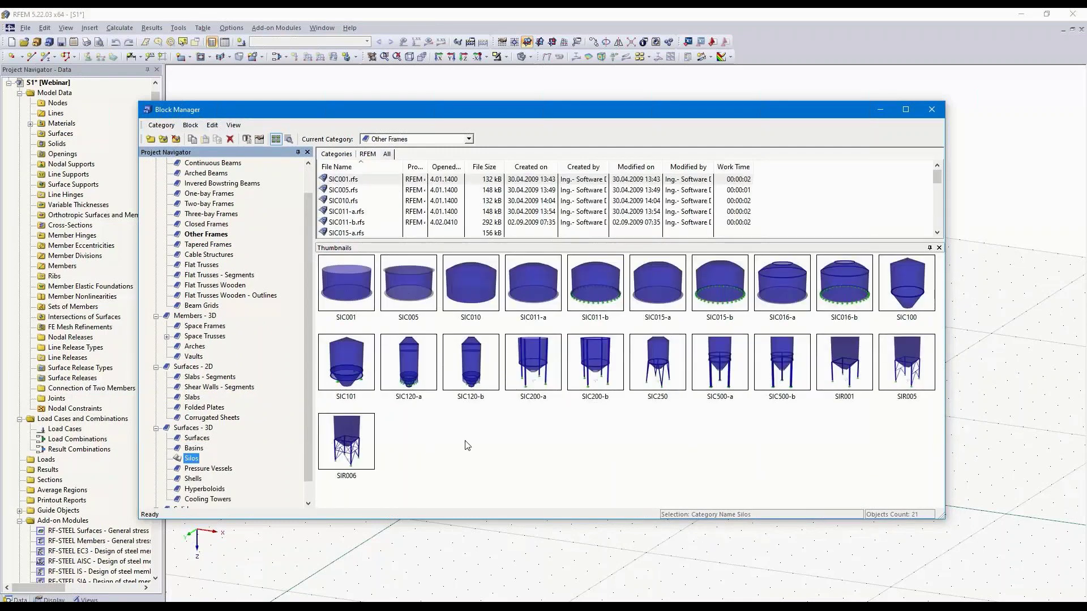
double_click(658, 367)
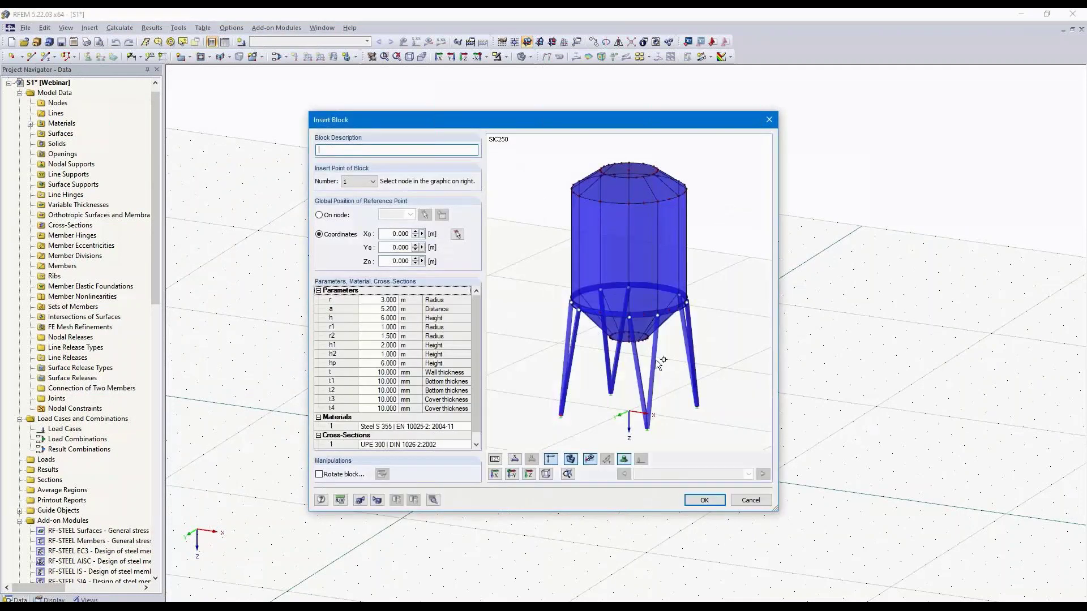
Step: Set the silo block's radius r to 2.4 m
click(383, 300)
click(383, 300)
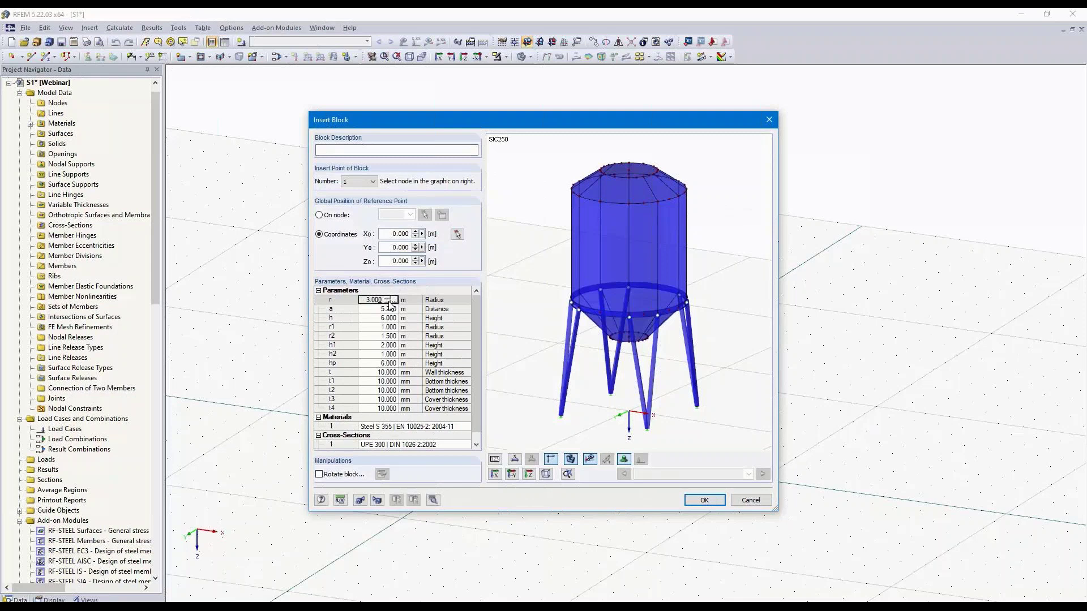
click(388, 299)
click(388, 299)
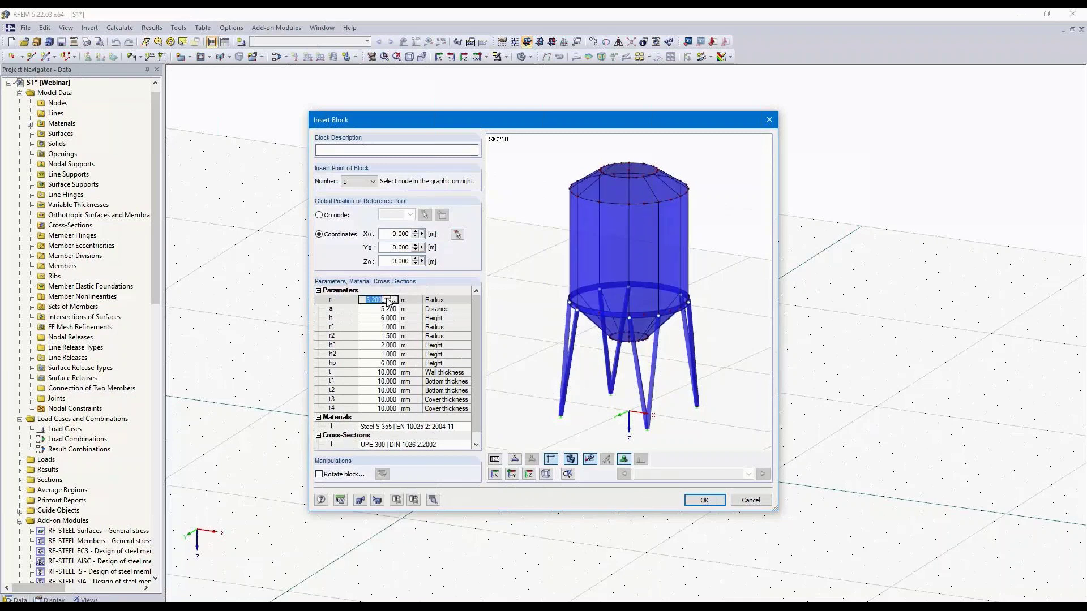
click(388, 302)
click(388, 302)
click(388, 302)
click(388, 302)
click(388, 302)
click(388, 302)
click(388, 302)
click(388, 302)
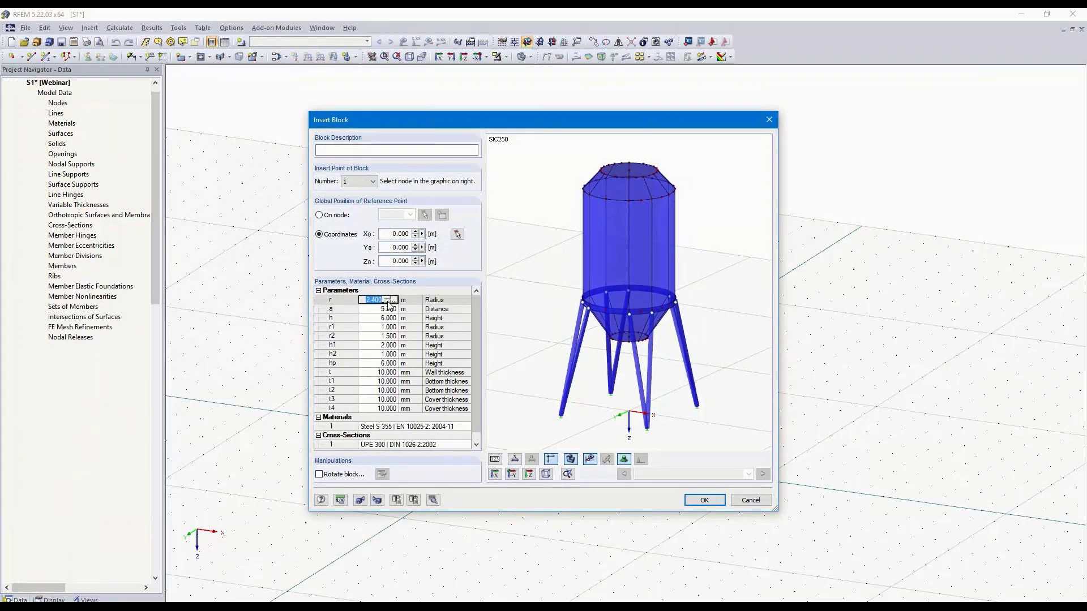
Step: Set the silo block's height h to 5.2 m and insert the block at the global origin
click(387, 318)
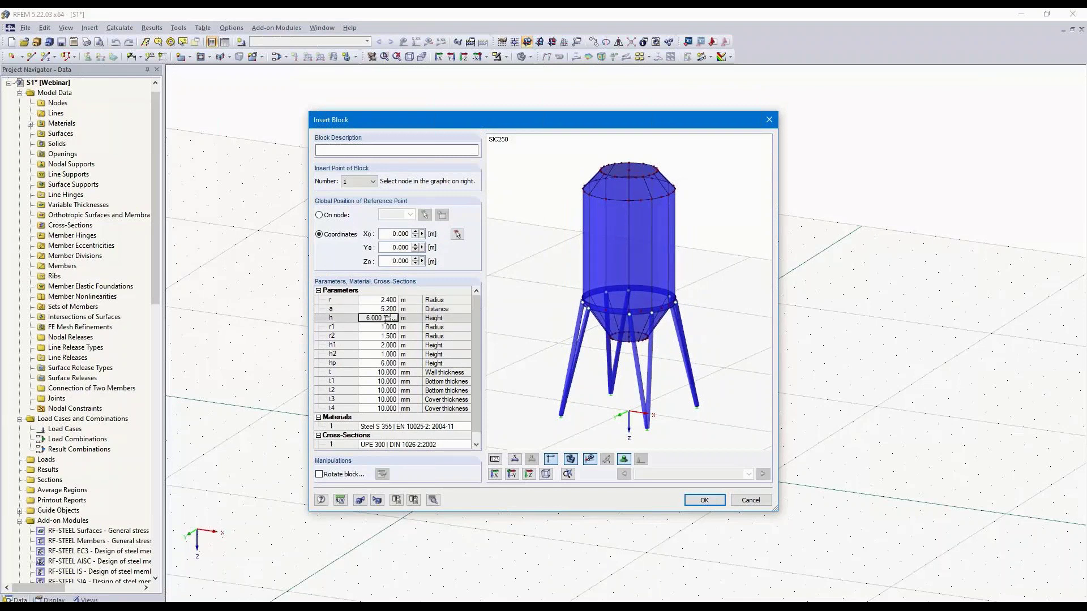
click(387, 321)
click(388, 321)
click(387, 321)
click(387, 321)
click(387, 321)
click(388, 321)
click(387, 321)
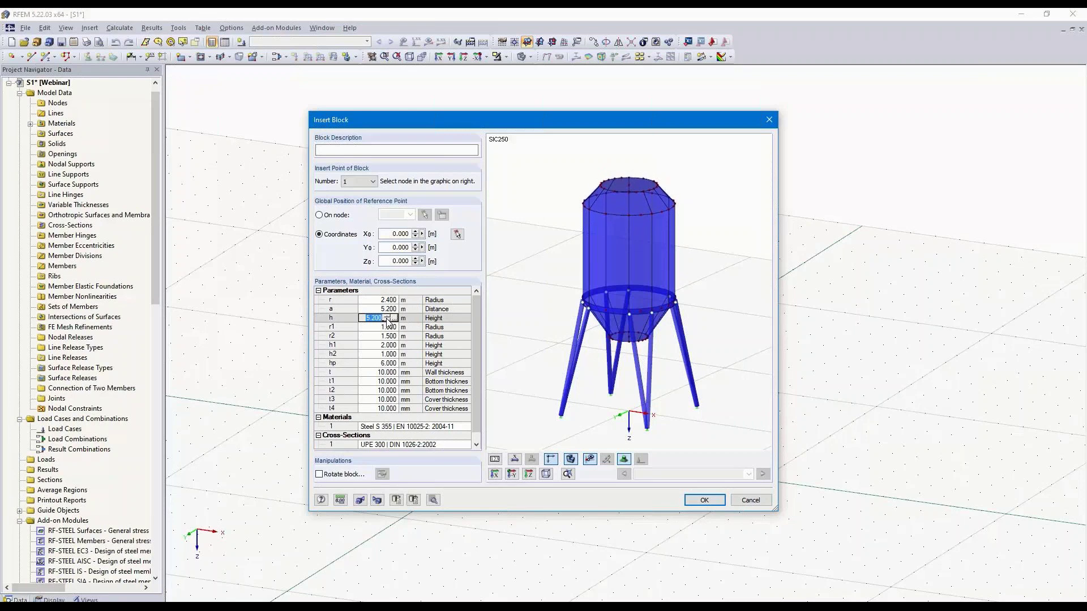
click(703, 502)
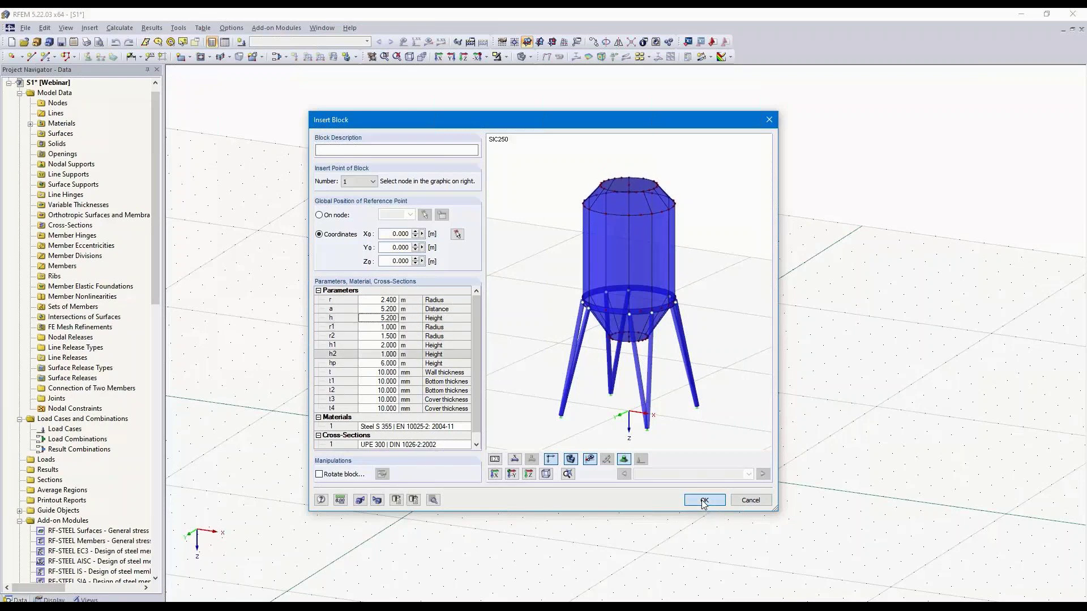
click(704, 504)
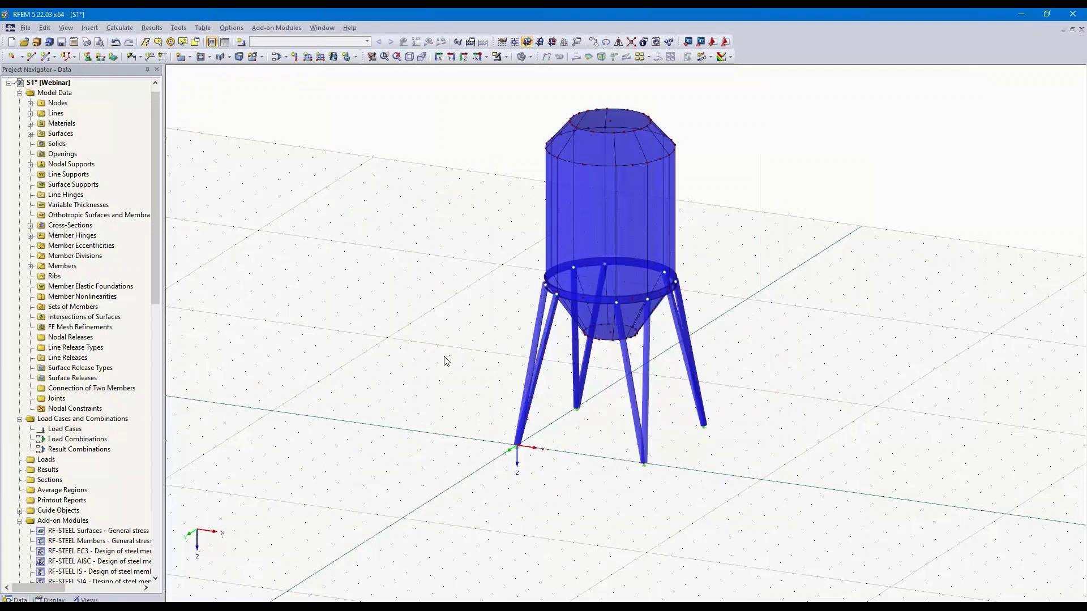
Step: Create permanent load case LC1 with active self-weight in Z and calculate it to display the silo's global deformations
click(242, 44)
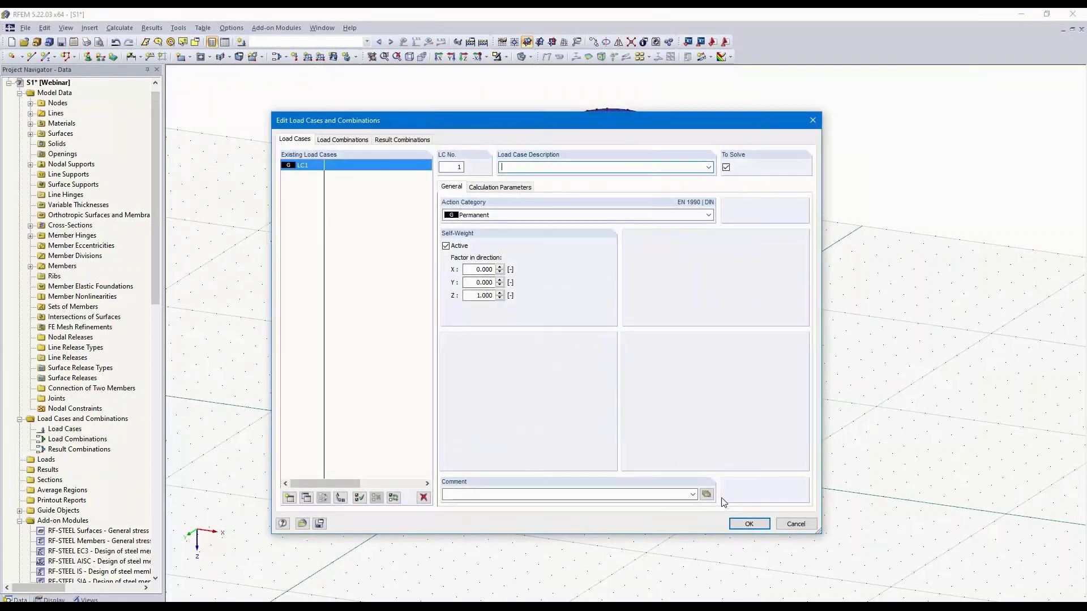
click(749, 523)
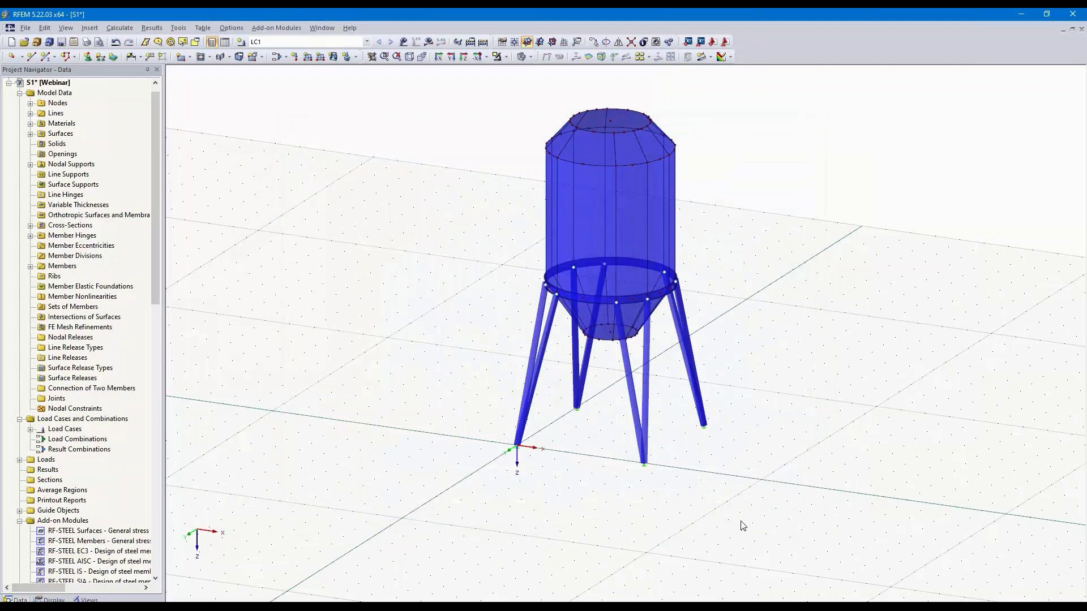
click(431, 41)
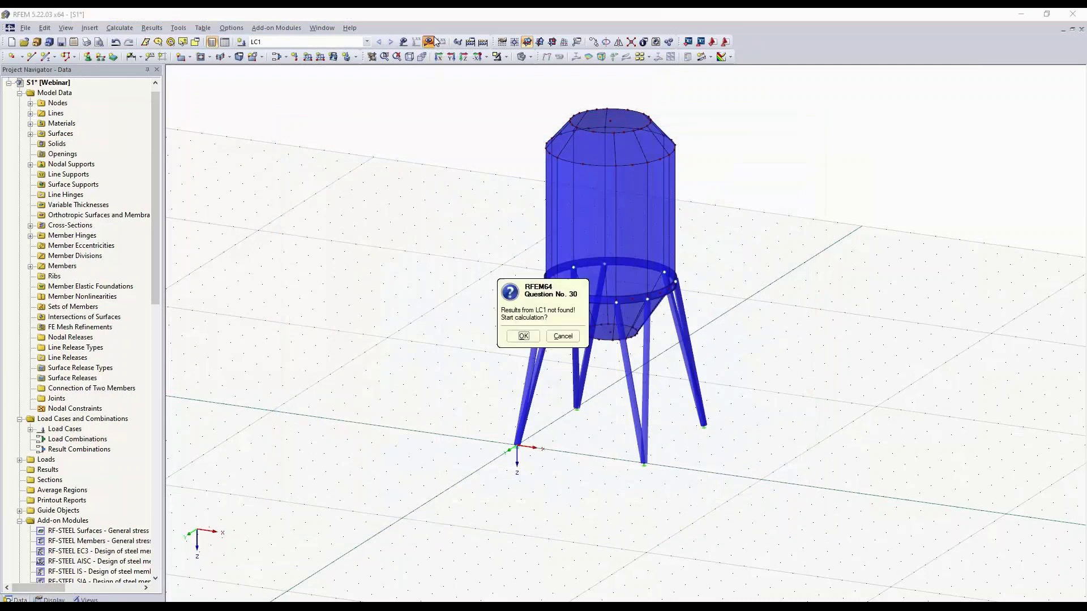
click(523, 336)
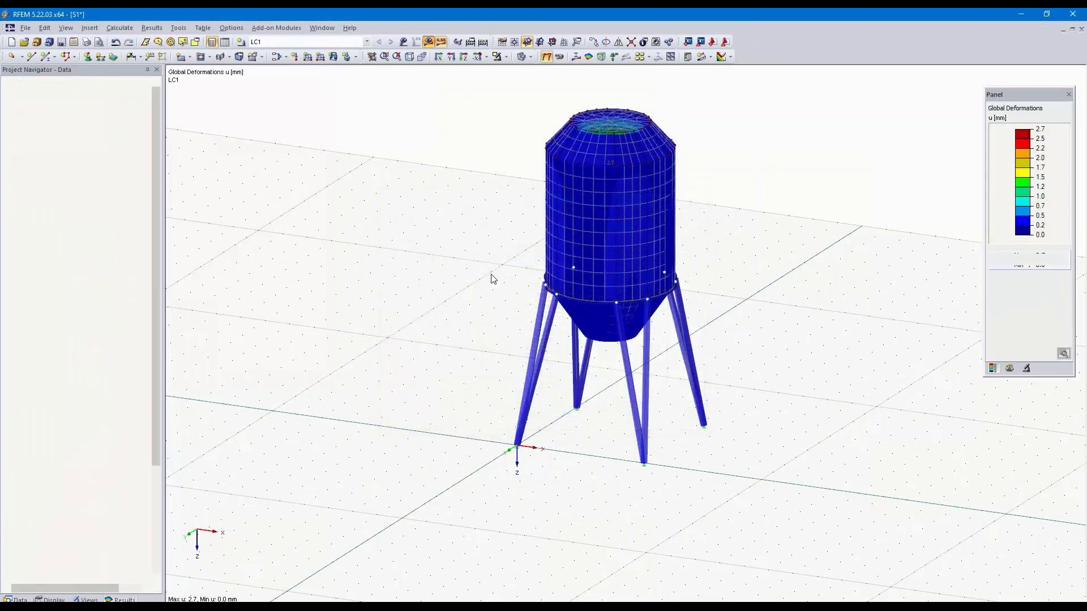
scroll(482, 284, up, 2)
middle_drag(483, 285, 456, 326)
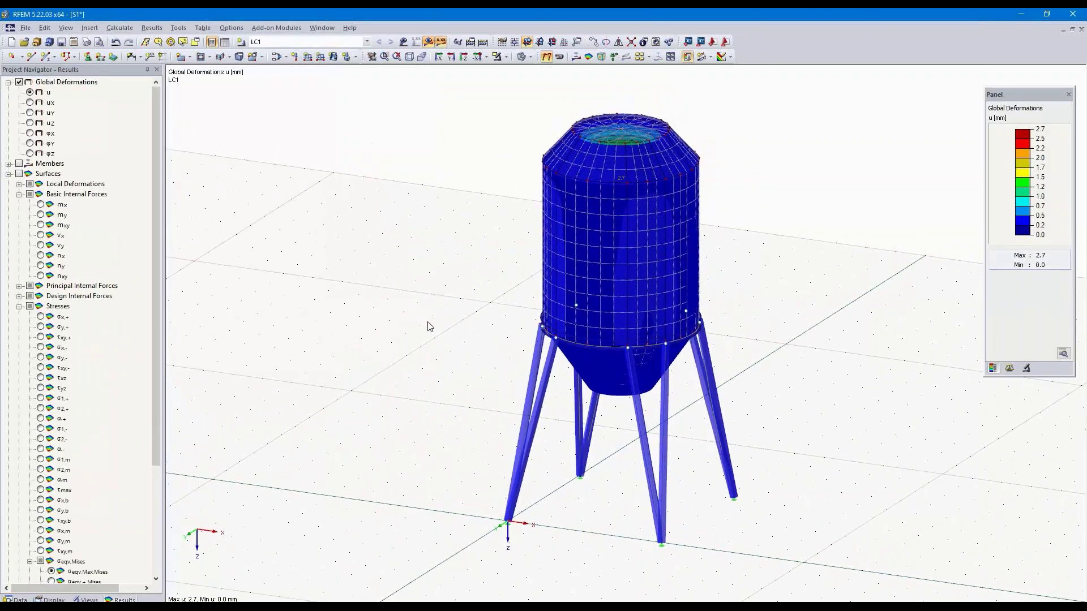
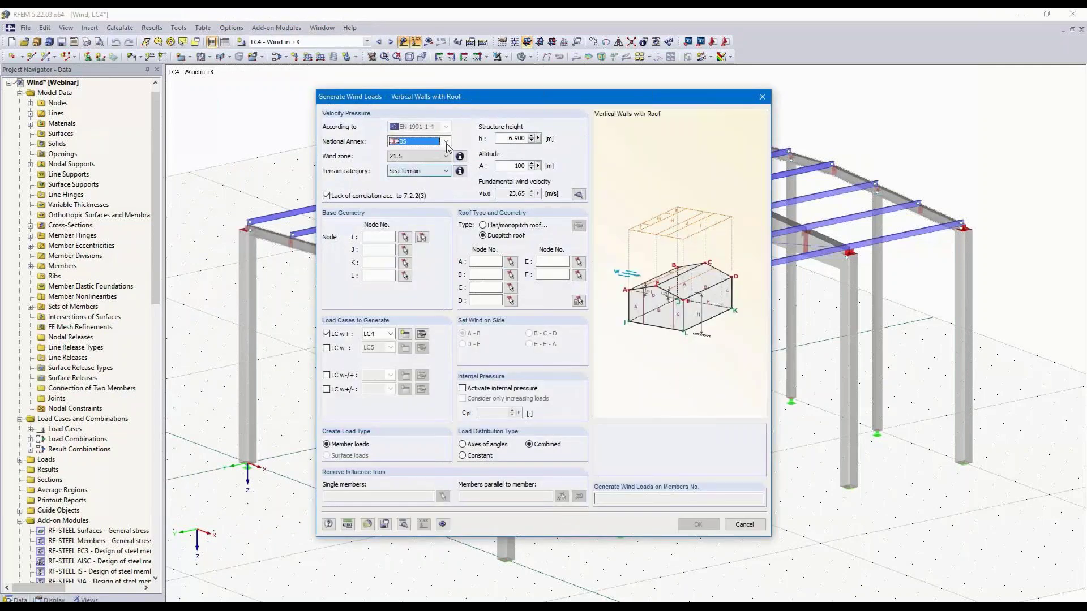
Step: Set the wind load's national annex to BS (United Kingdom) and its terrain category to Country Terrain
click(445, 141)
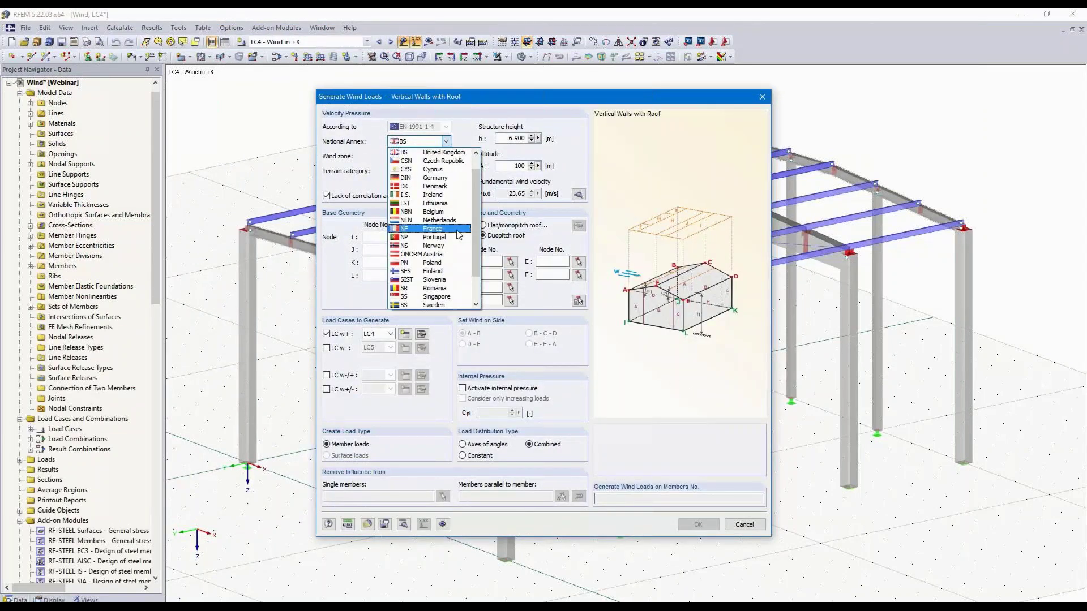
scroll(449, 158, up, 1)
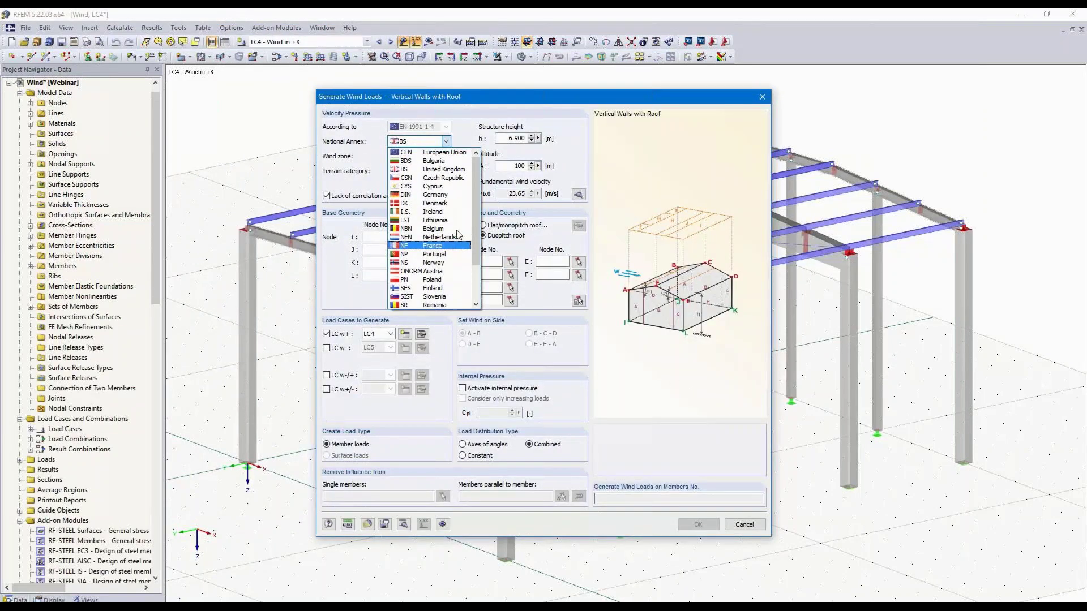
click(453, 170)
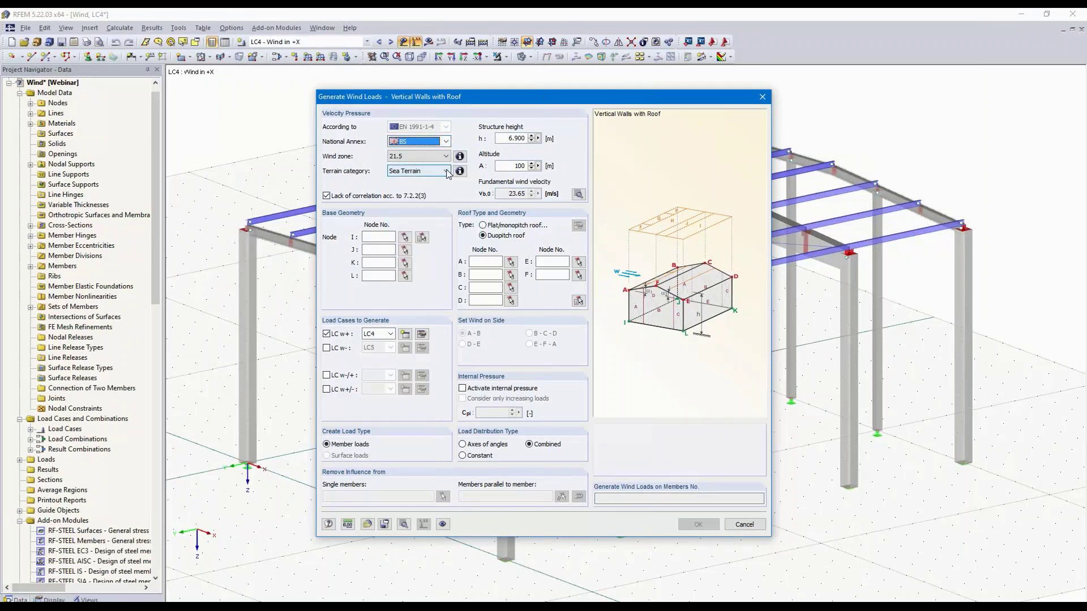
click(446, 171)
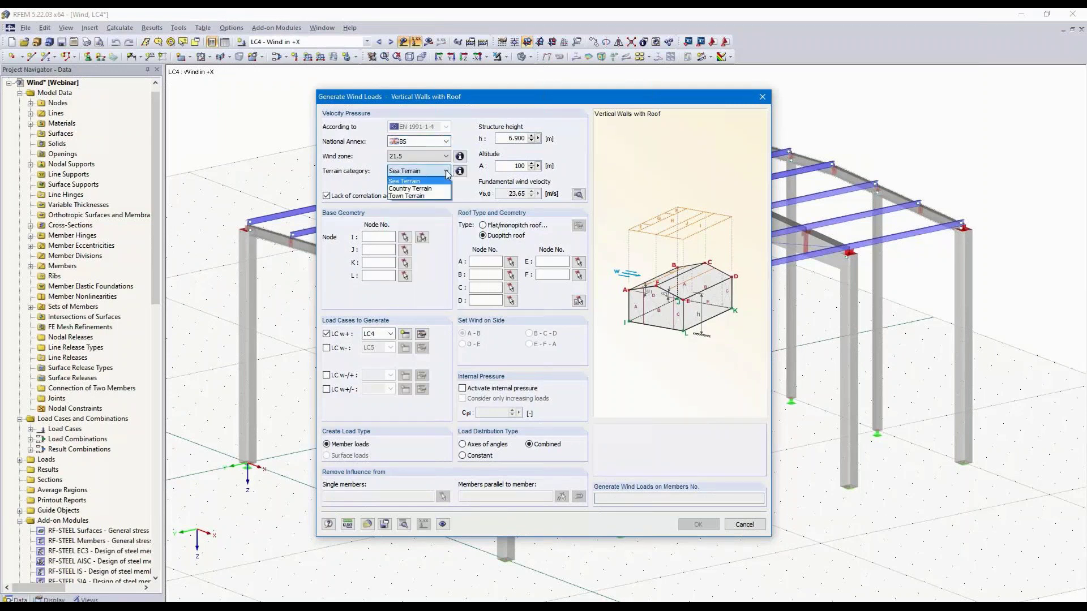
click(424, 189)
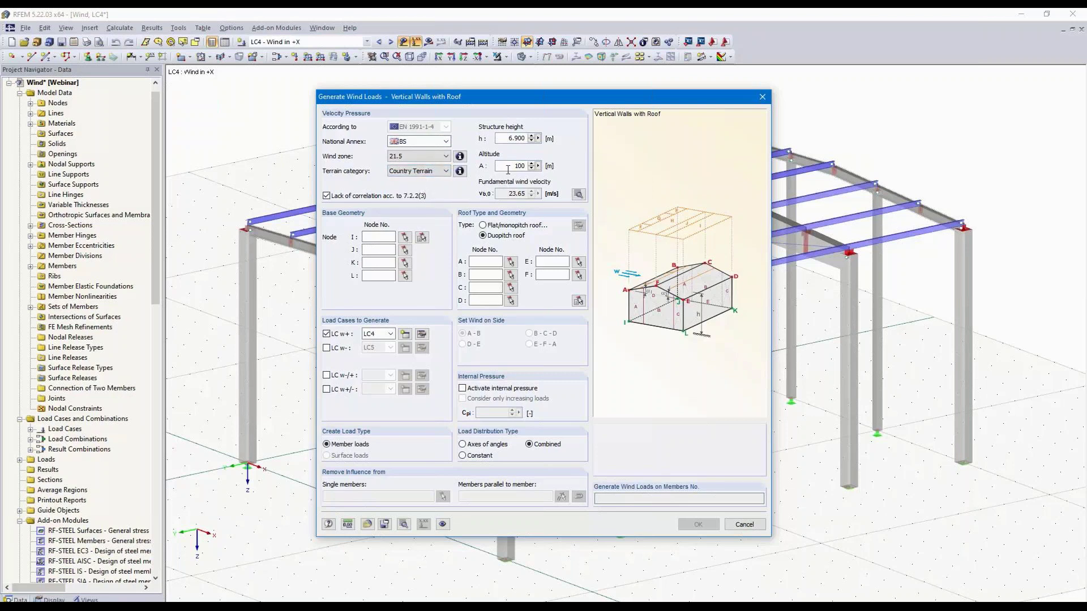
Step: Define the base geometry of the wind load with the hall's four column base corners, nodes 1, 28, 30 and 3
click(404, 238)
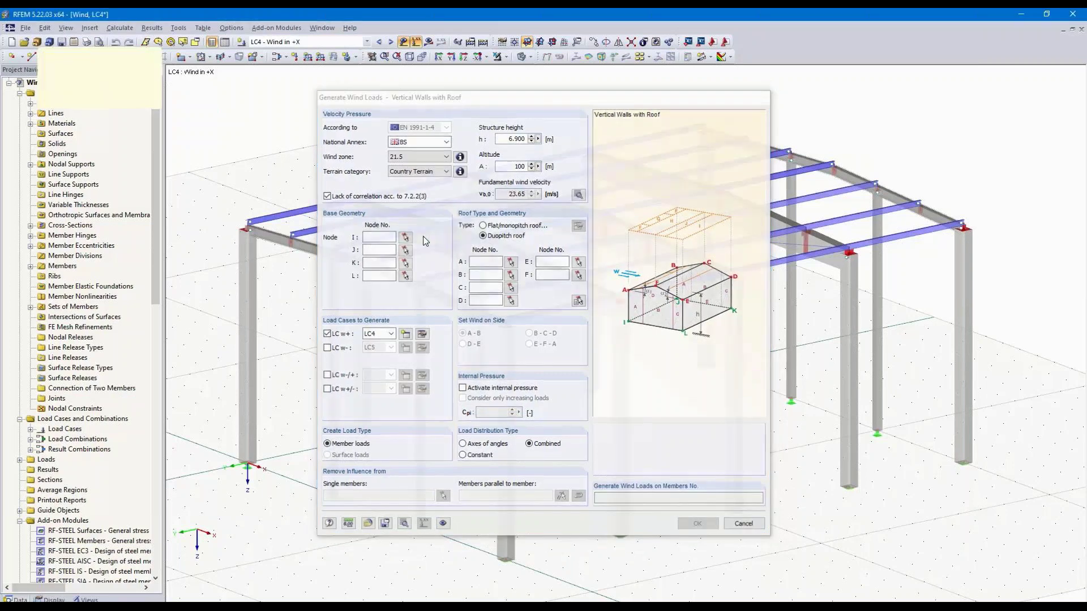
click(247, 458)
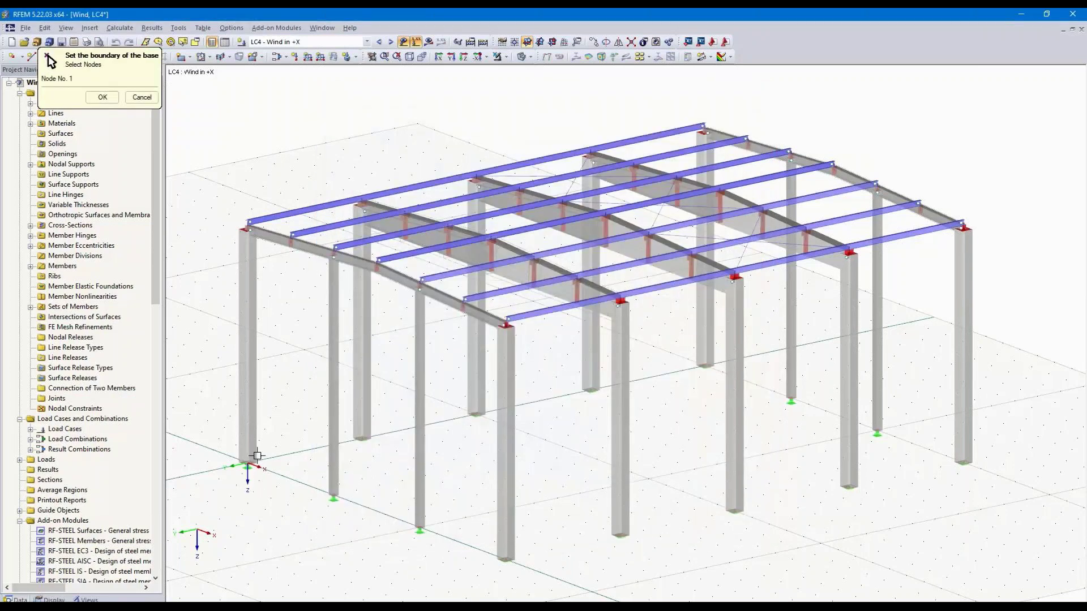
click(715, 373)
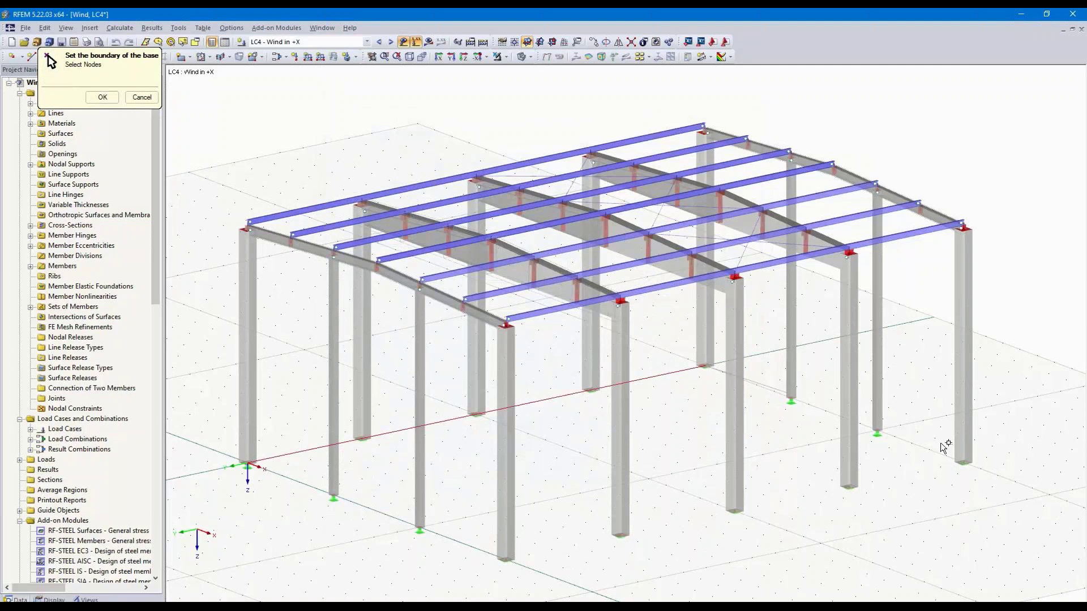
click(962, 459)
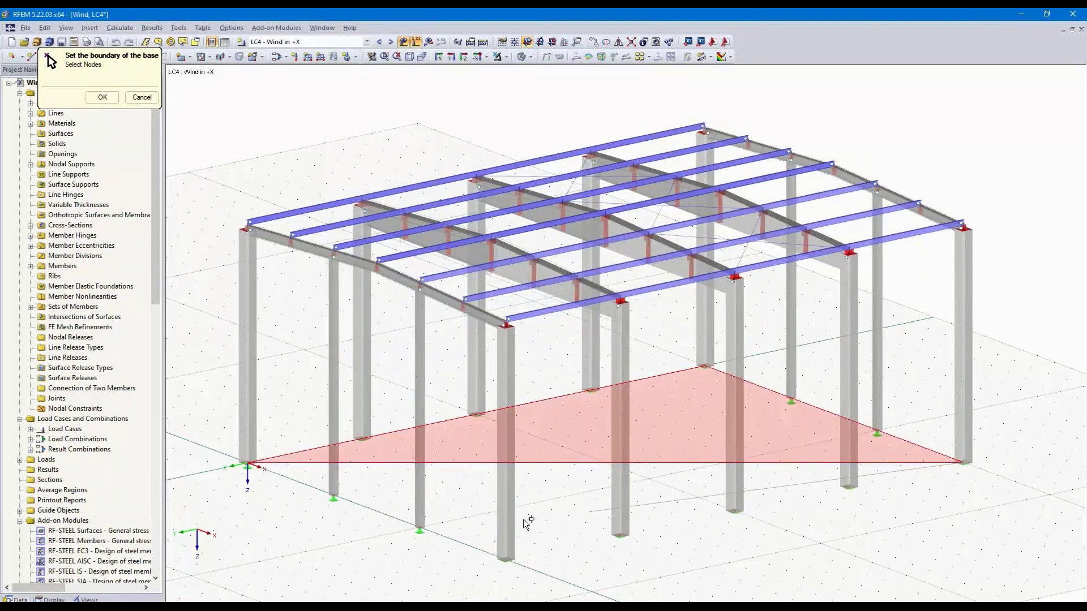
click(506, 561)
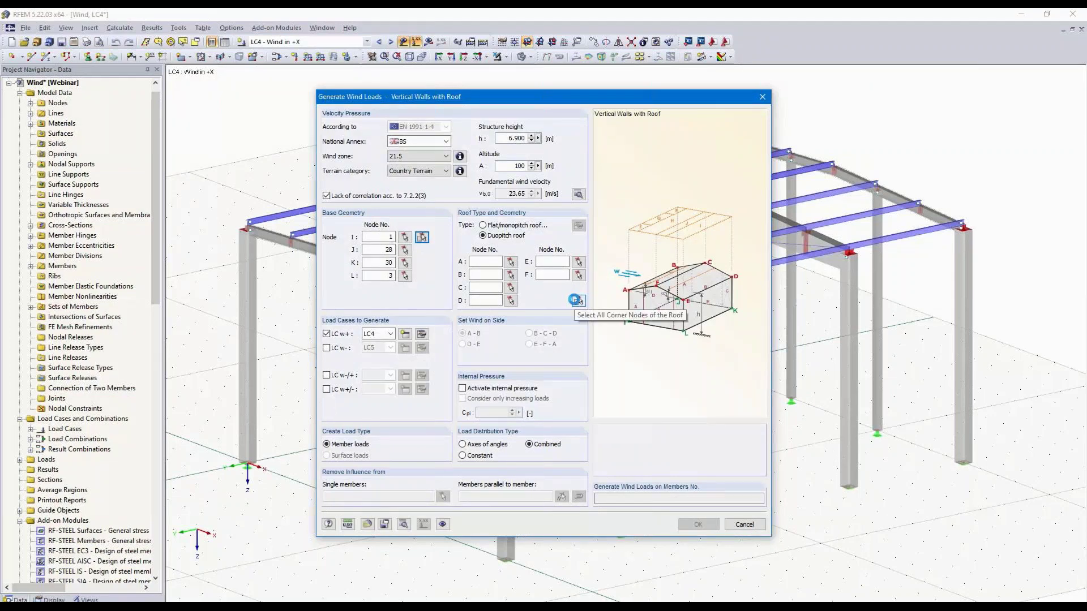
Step: Define the duopitch roof geometry with the hall's eave corner and ridge end nodes 2, 29, 41, 31, 4 and 37
click(576, 300)
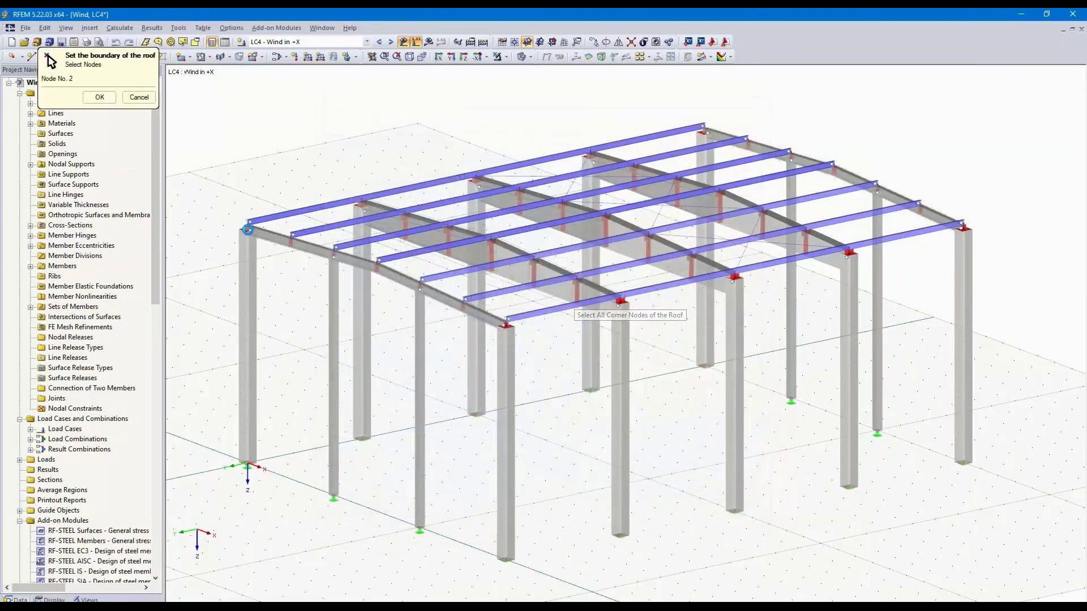
click(703, 128)
click(964, 227)
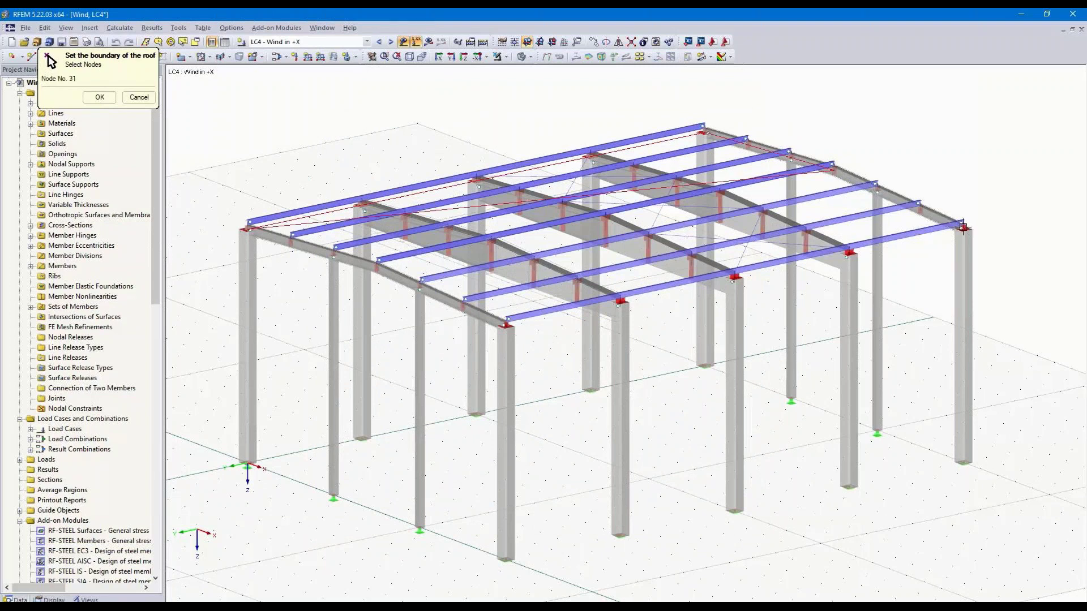
click(507, 325)
click(378, 264)
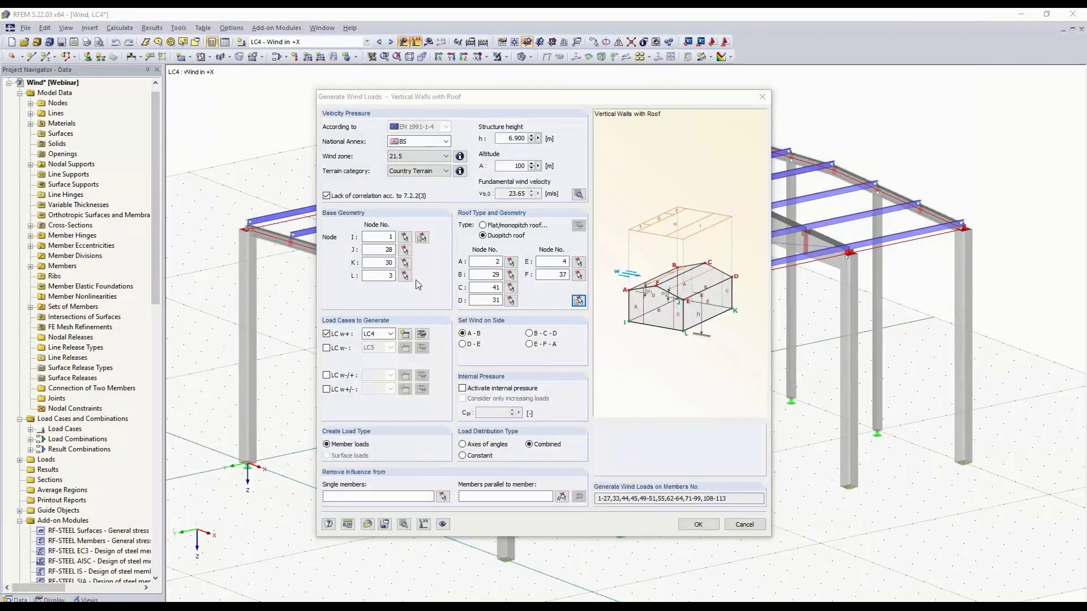
Step: Remove the influence of all members parallel to members 9 and 25 and generate the wind loads in LC4
click(543, 336)
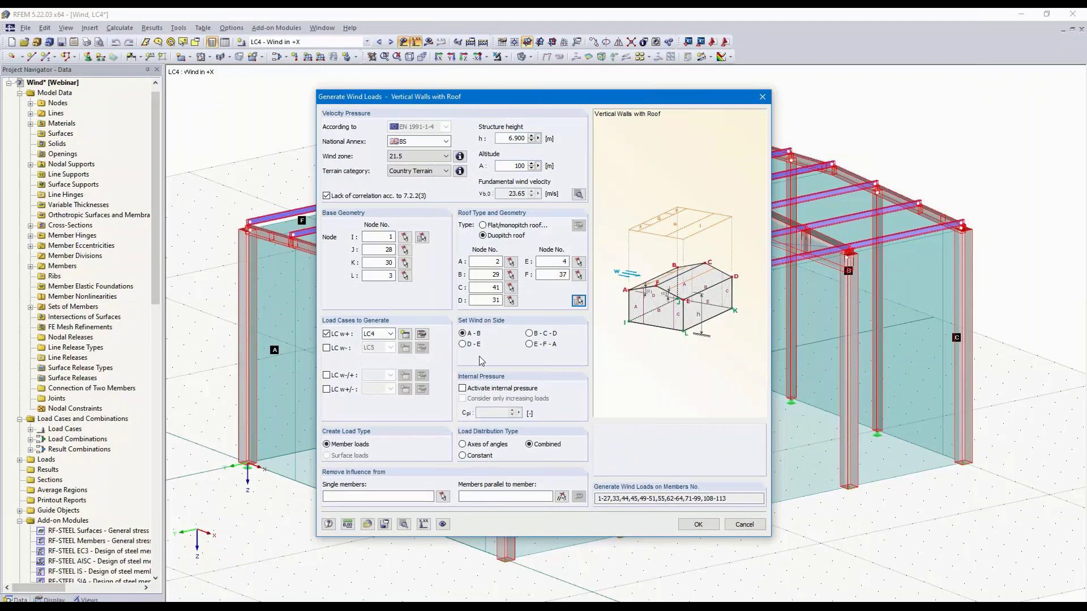
click(562, 497)
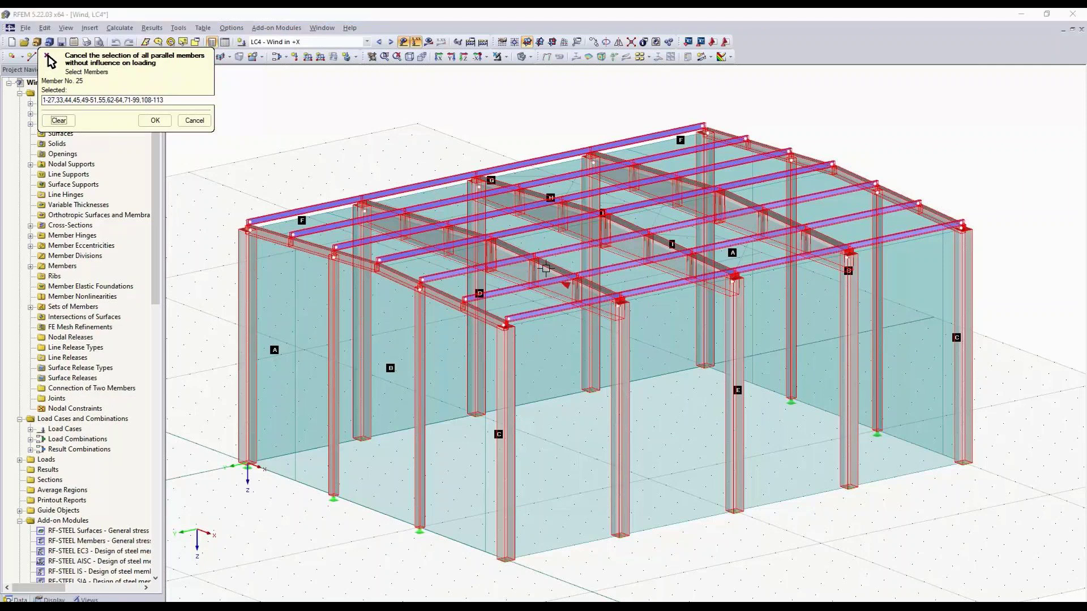
click(545, 268)
click(458, 236)
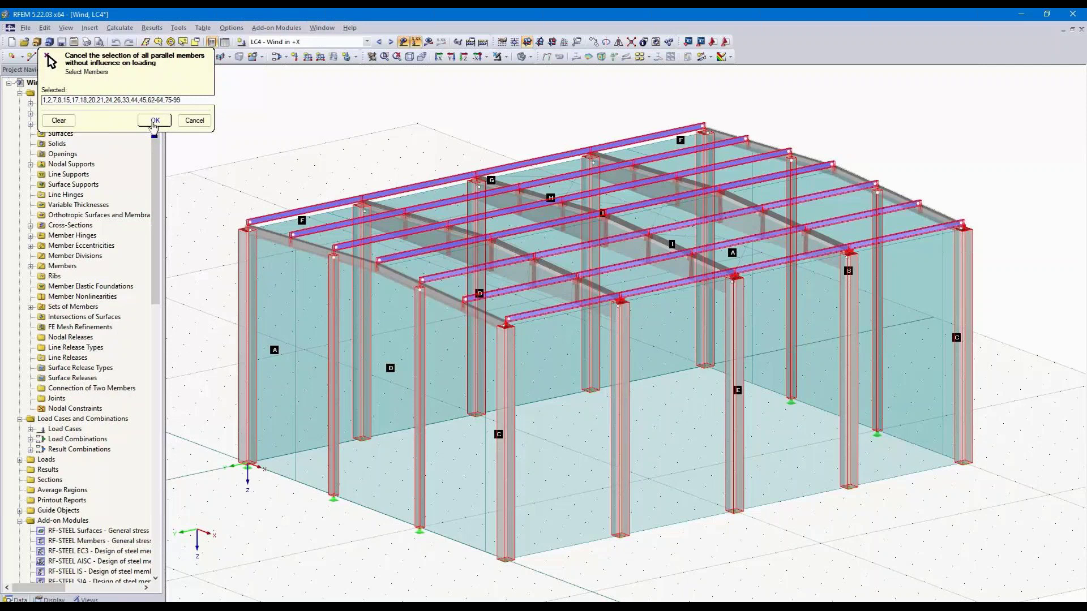
click(154, 121)
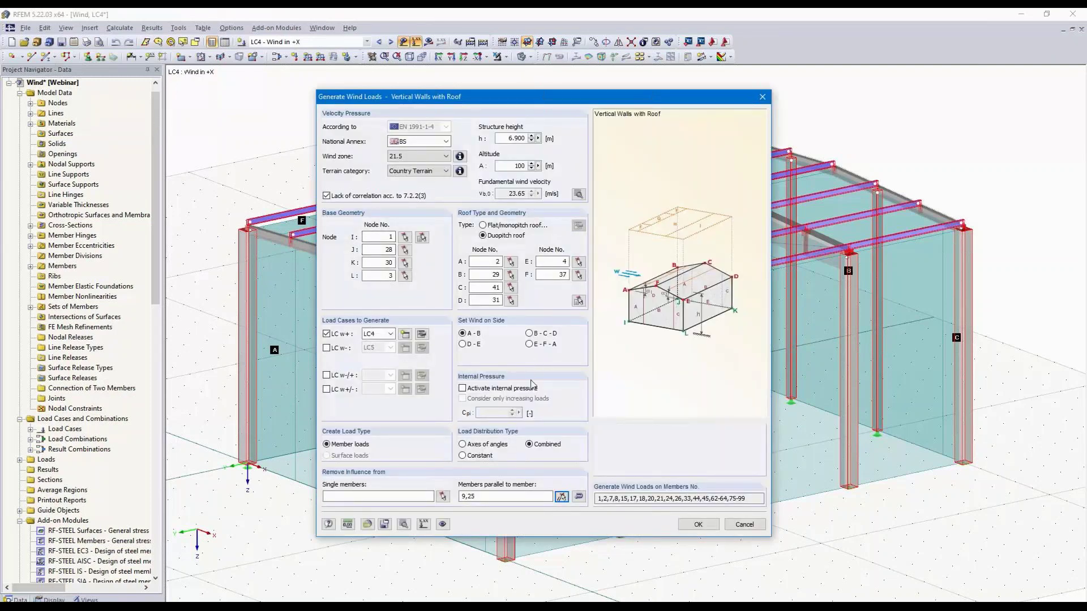
click(698, 525)
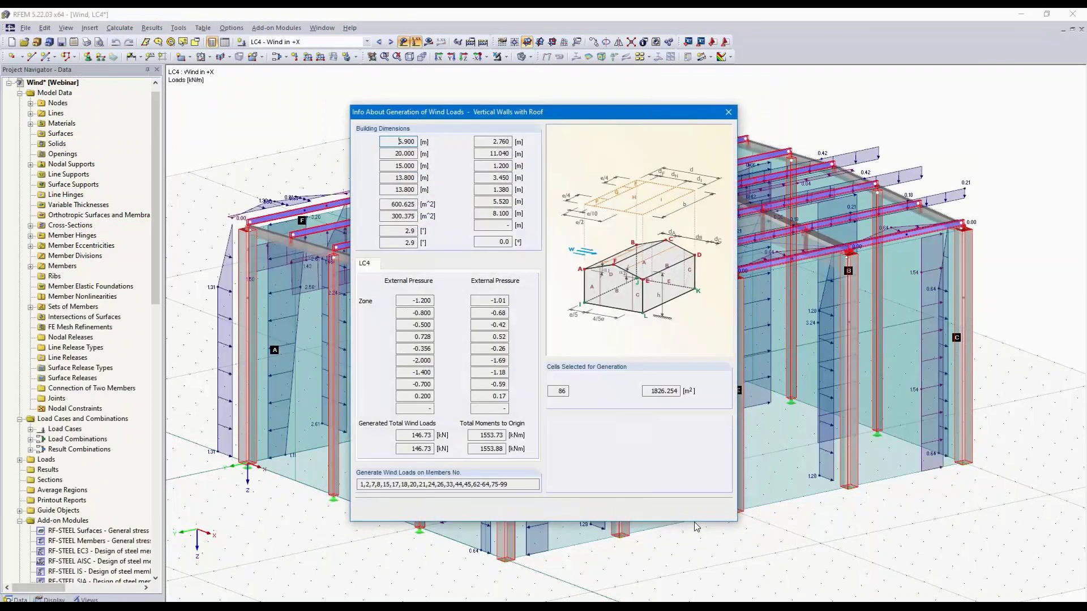
click(669, 513)
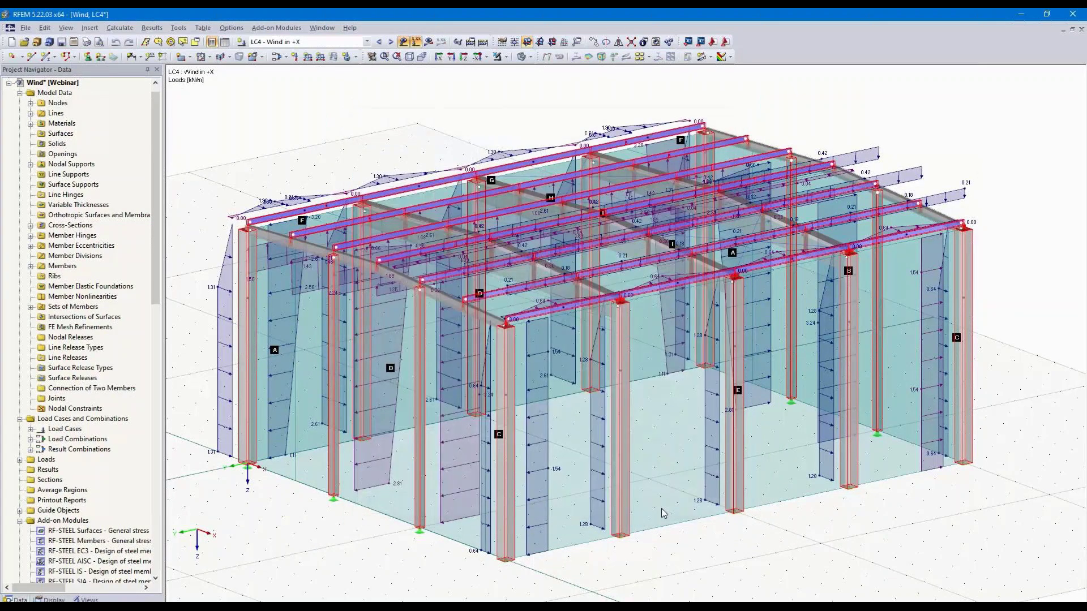
Step: Turn off the separate display of the generated wind load to view it as area loads, and restore it
click(547, 422)
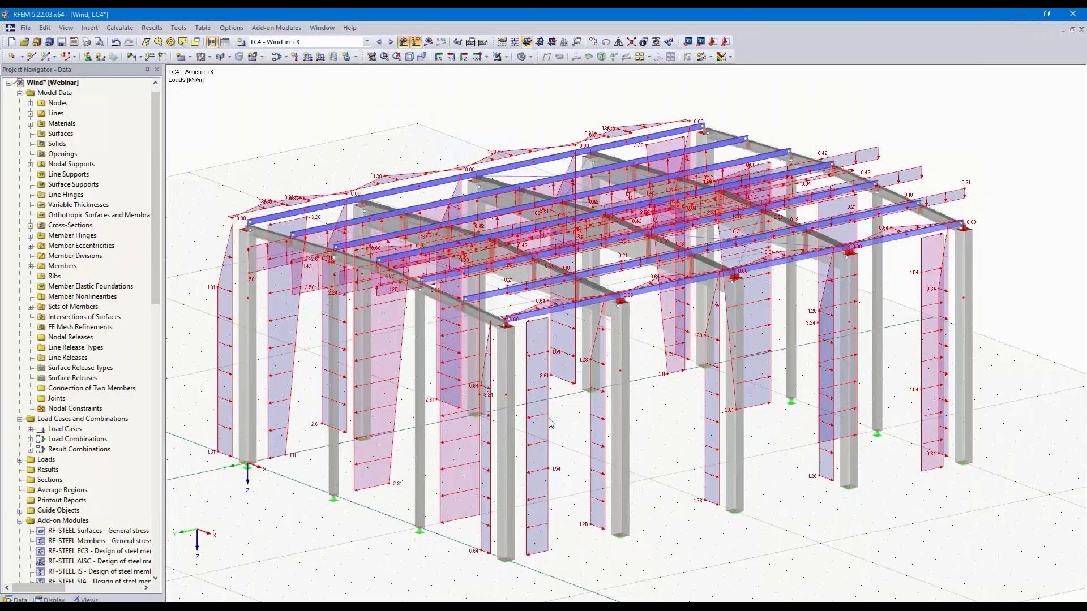
right_click(549, 422)
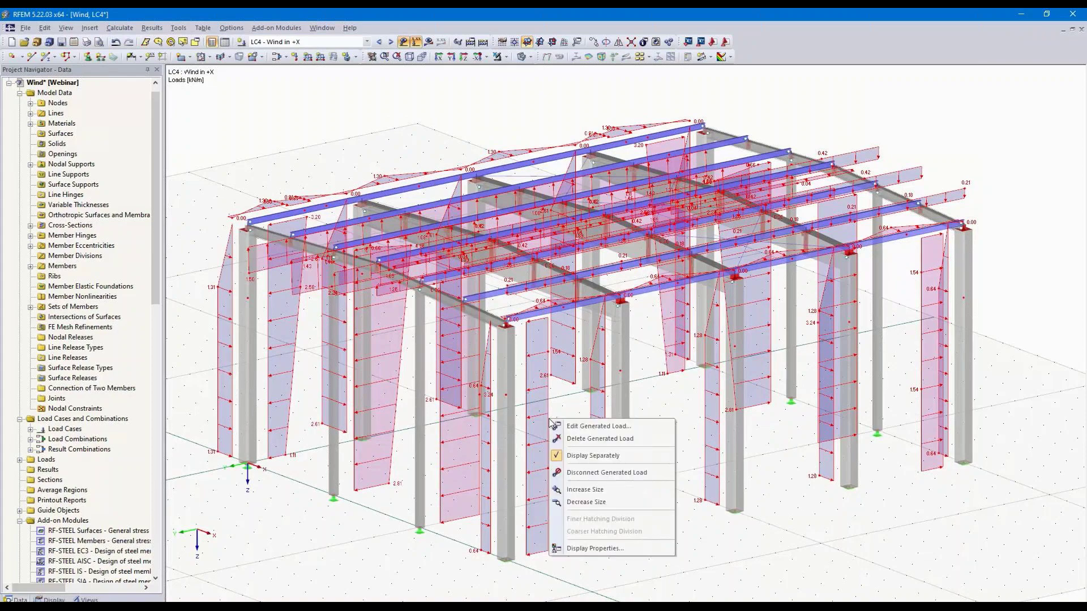
click(560, 457)
ctrl+middle_drag(751, 500, 578, 460)
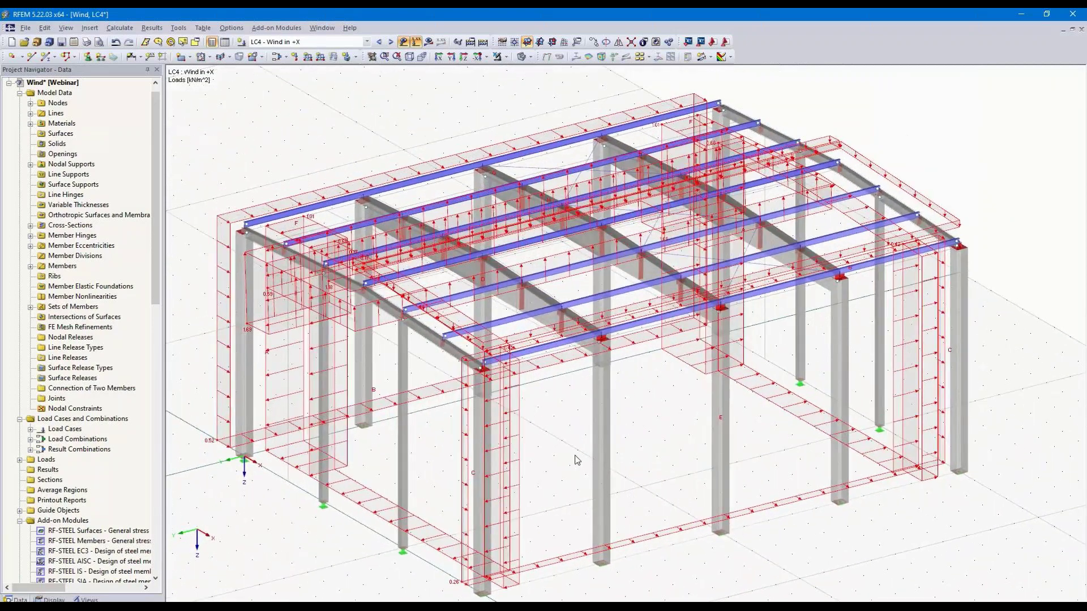
right_click(511, 436)
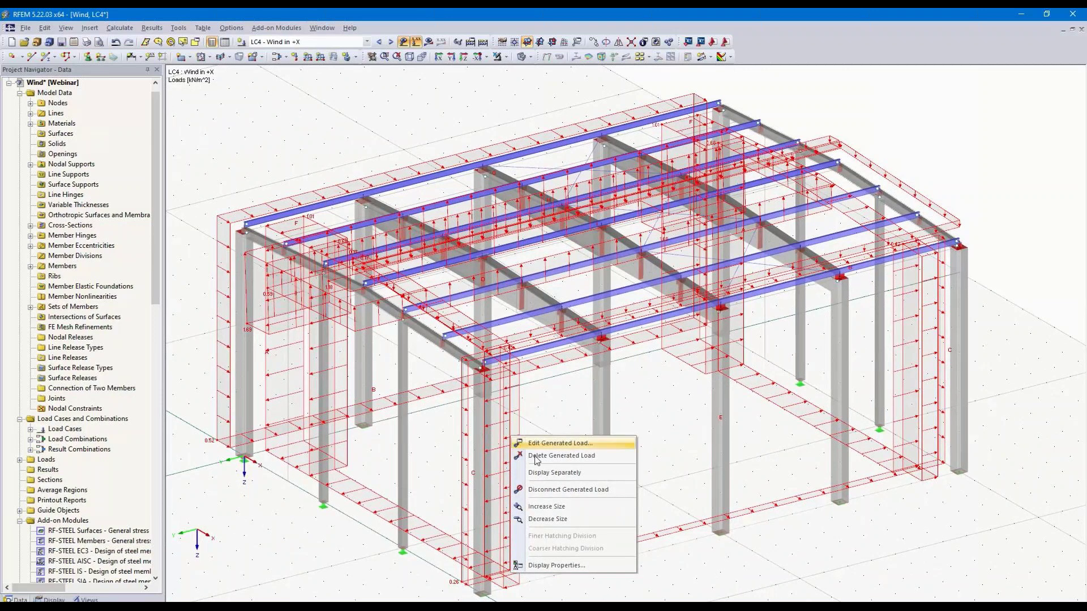
click(542, 473)
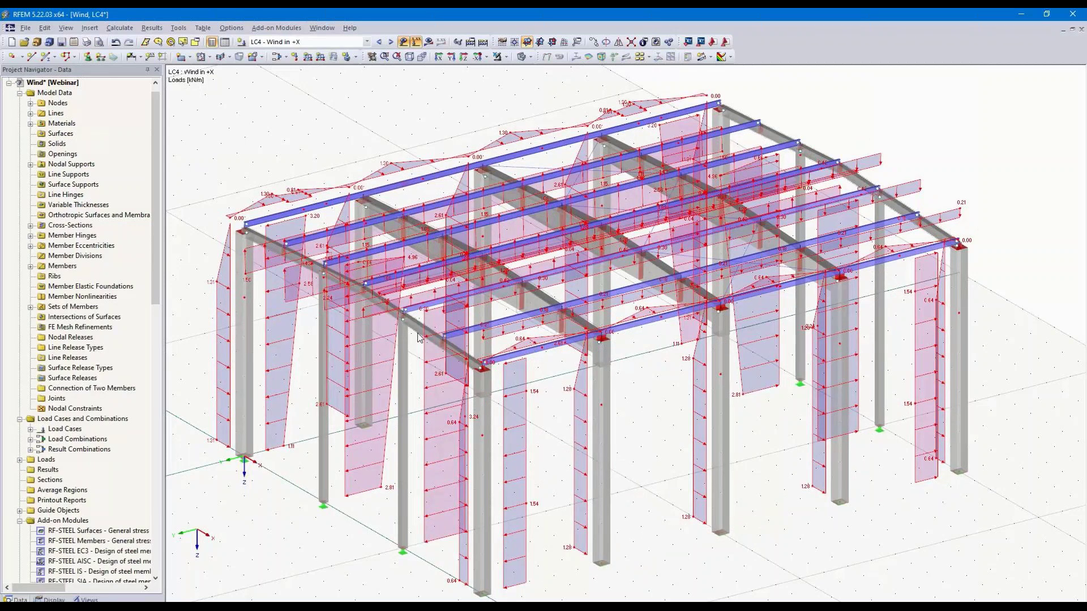
Step: Edit the generated wind load so members common to roof and walls receive no wall wind loads, and regenerate it
right_click(428, 395)
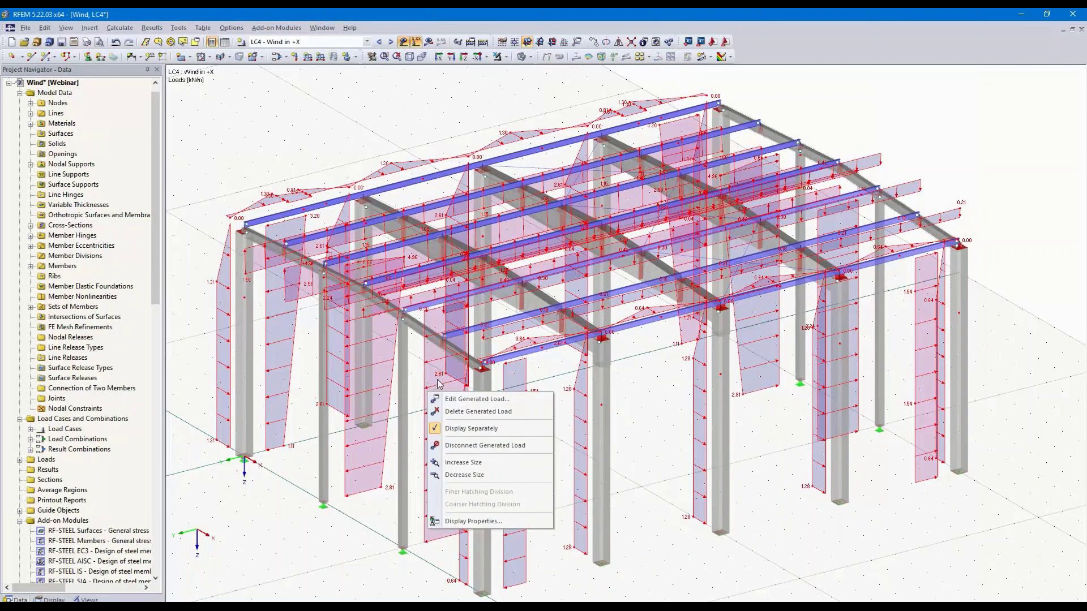
right_click(438, 380)
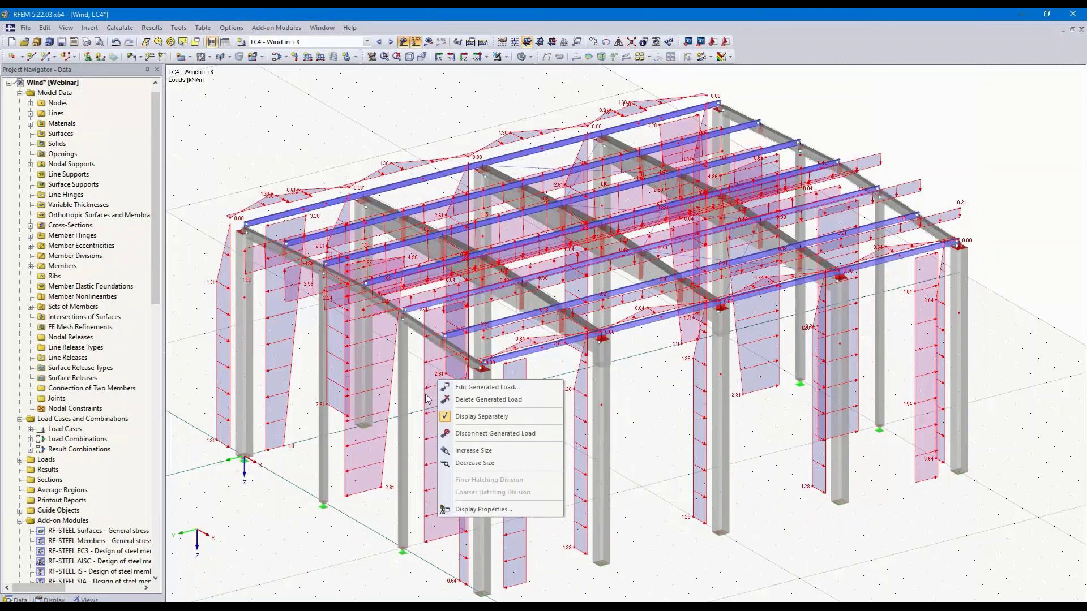
click(499, 389)
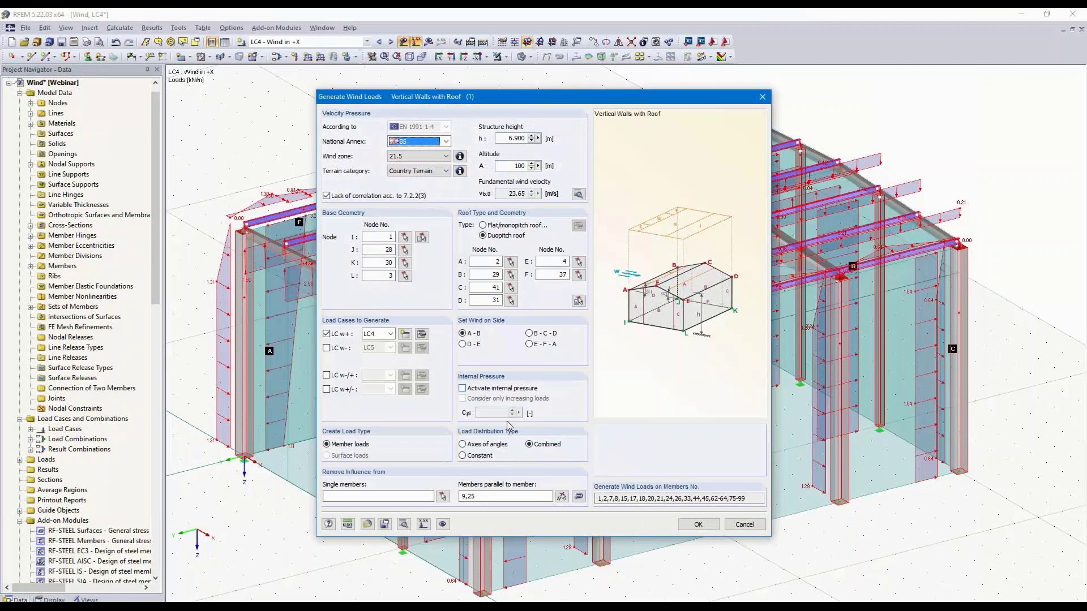
click(403, 525)
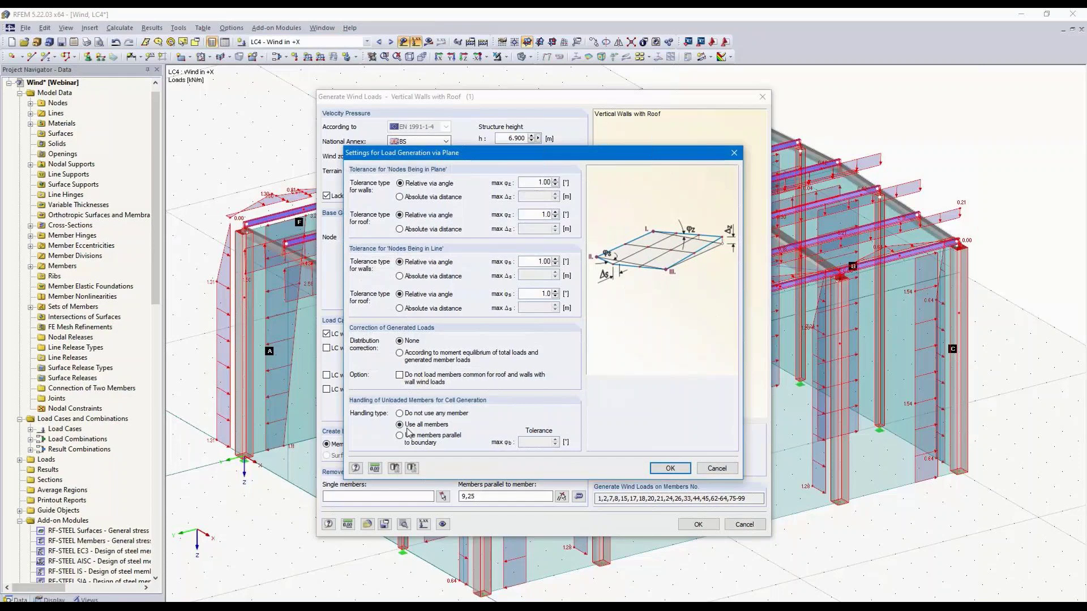
click(400, 376)
click(668, 469)
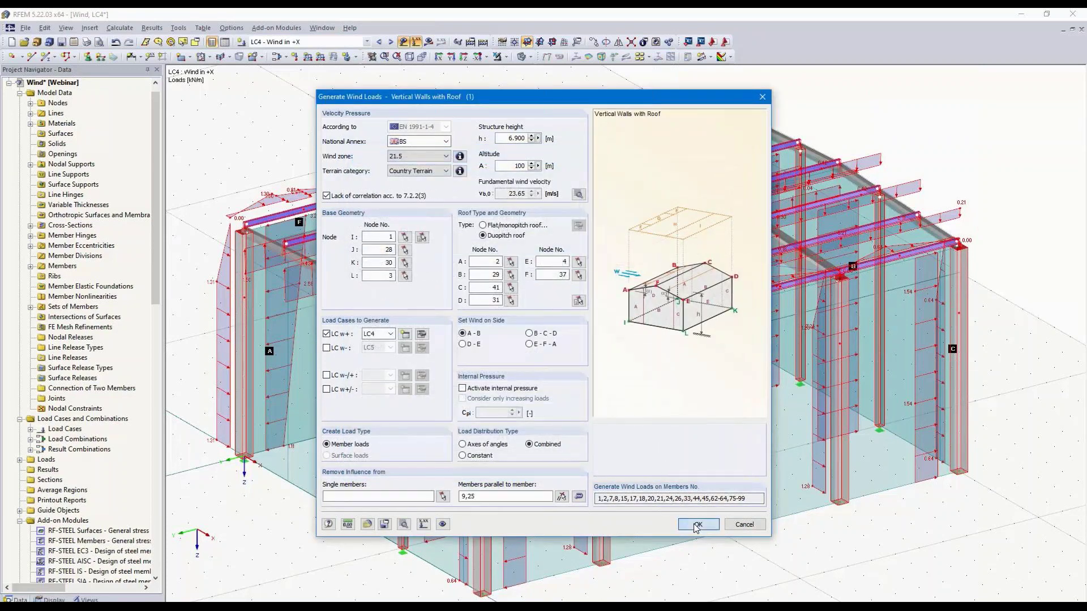
click(696, 524)
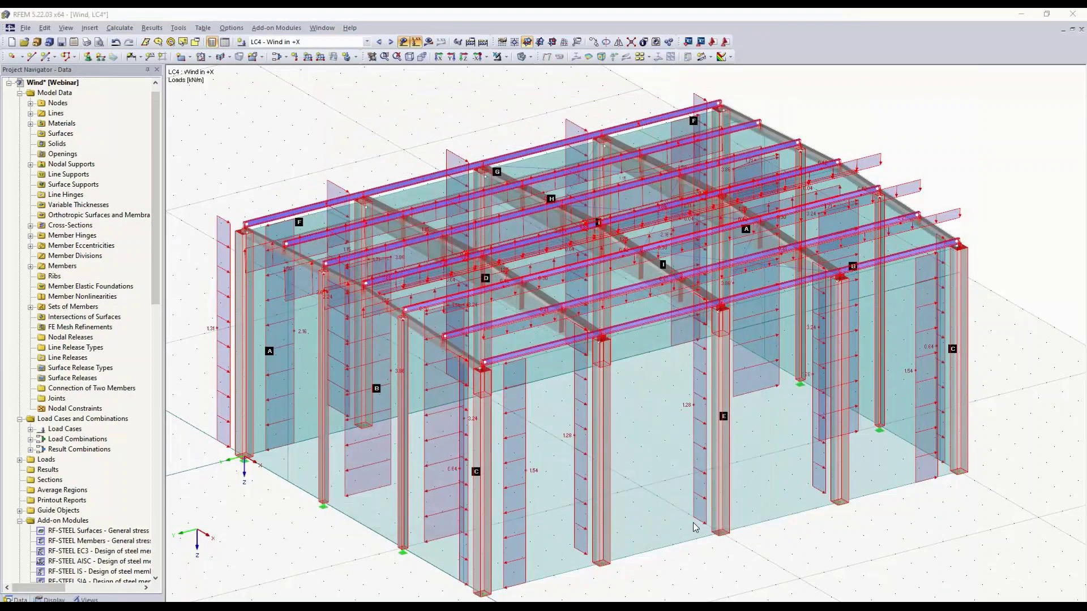
click(659, 510)
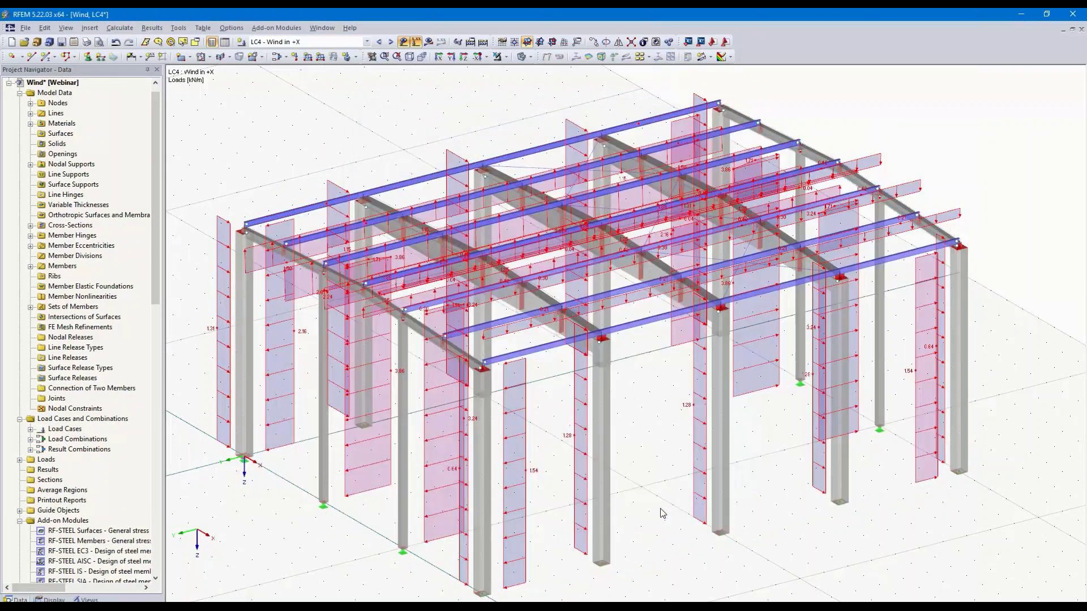
ctrl+middle_drag(657, 512, 746, 430)
ctrl+middle_drag(757, 411, 523, 497)
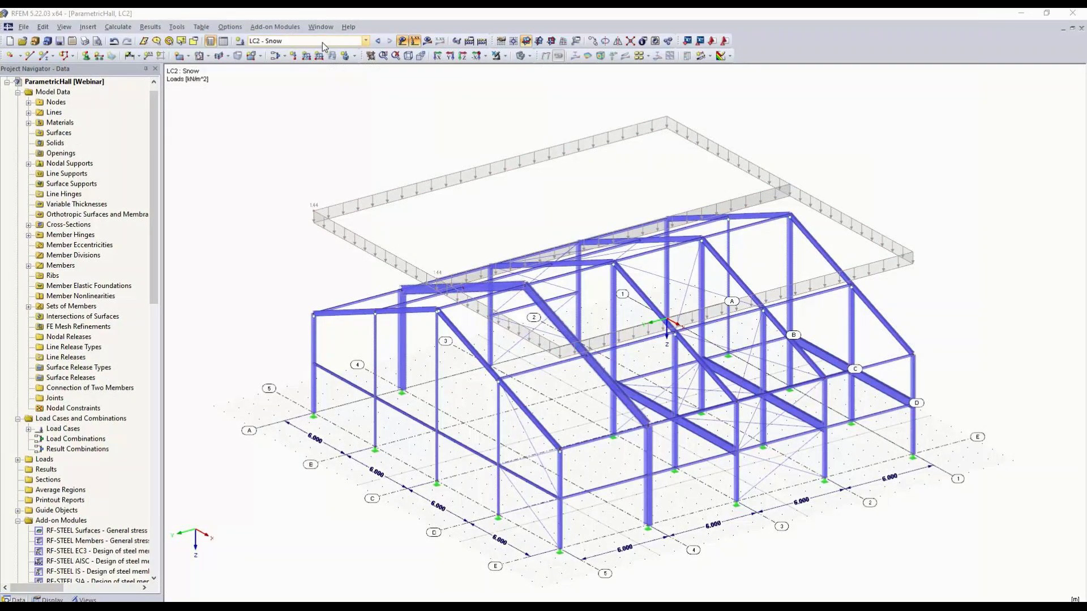
Step: Display the ParametricHall snow load separately as member loads and regenerate it with the BS (United Kingdom) annex and 100 m altitude
right_click(371, 197)
click(404, 231)
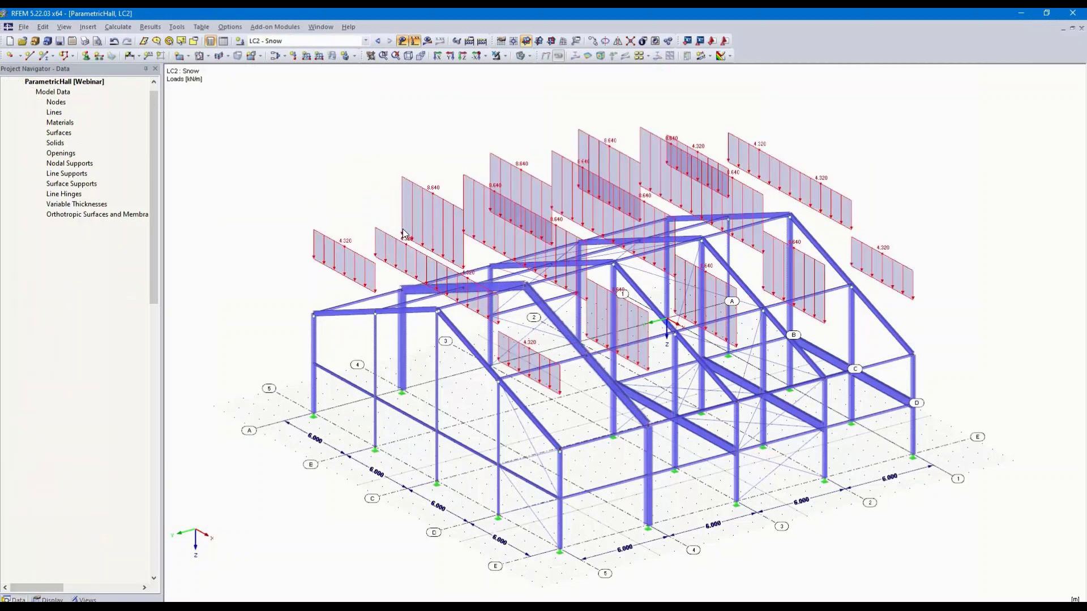
double_click(429, 196)
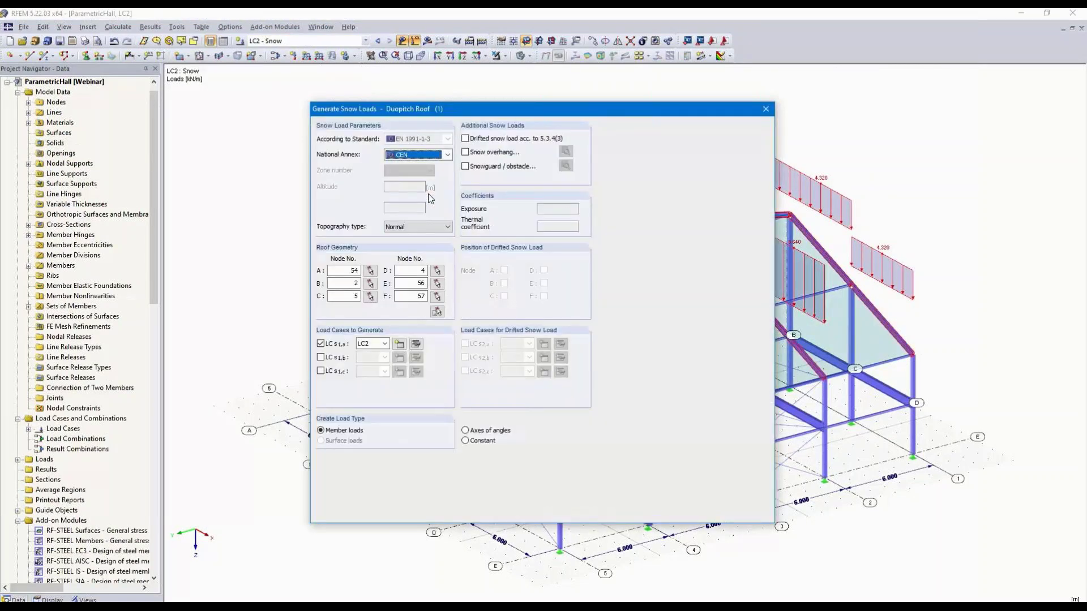
click(447, 158)
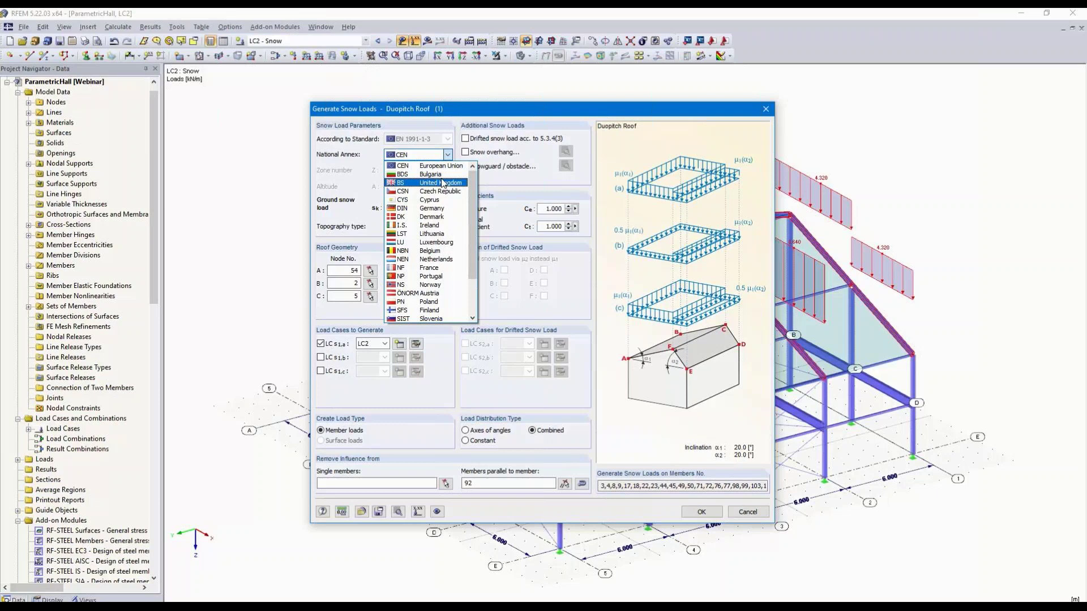
click(443, 183)
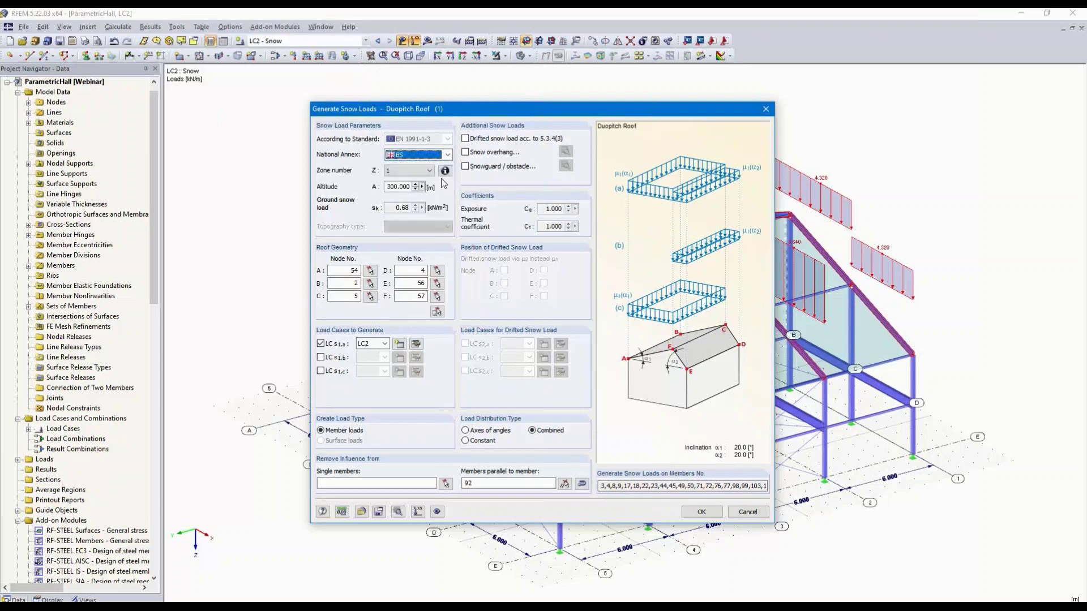
click(392, 187)
drag(391, 186, 387, 187)
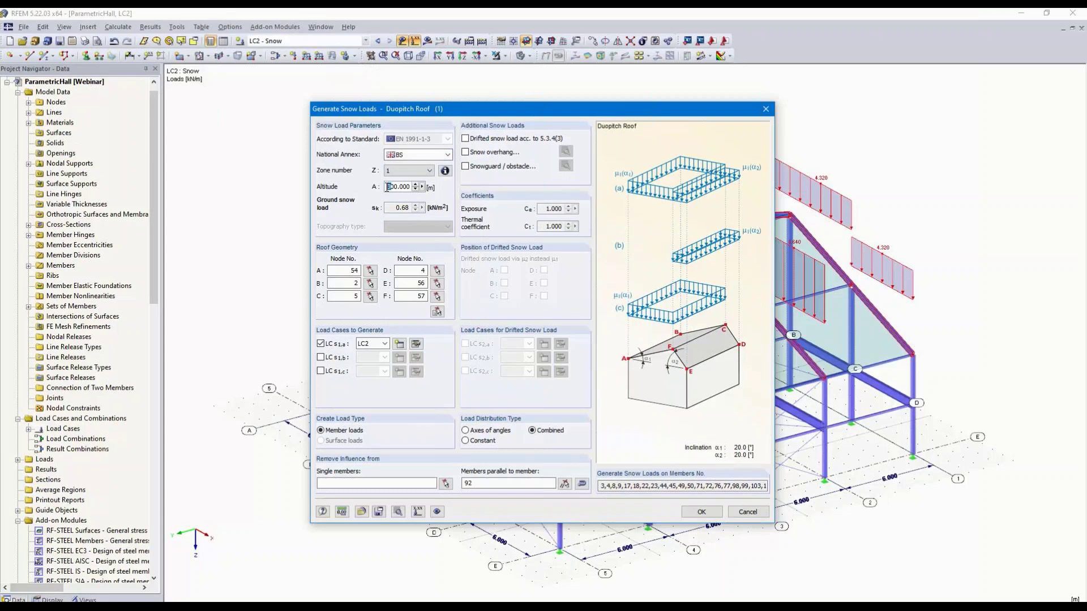
text(1)
click(701, 512)
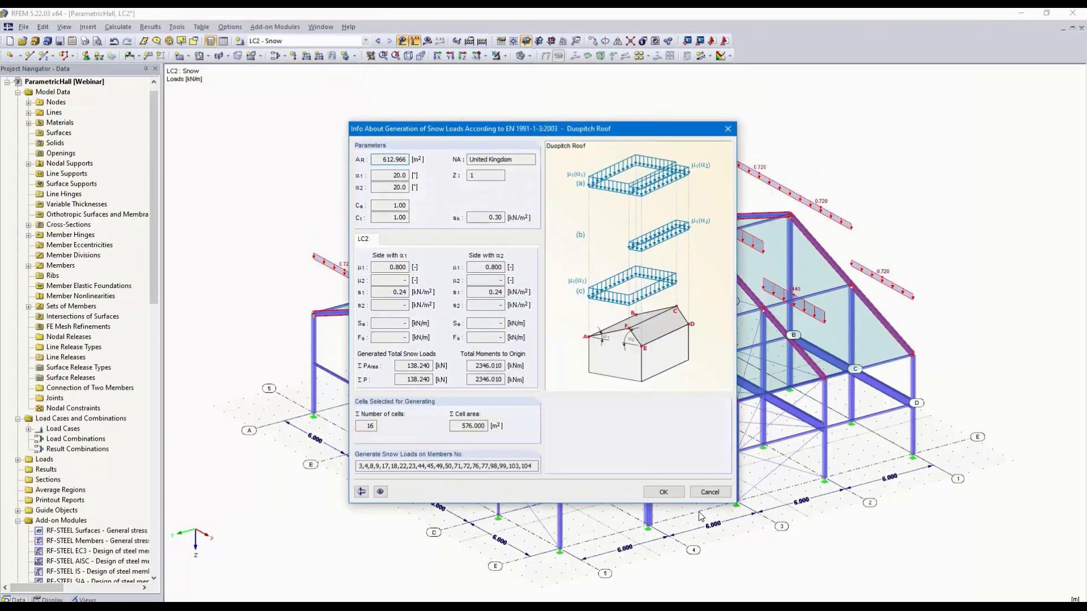
click(664, 492)
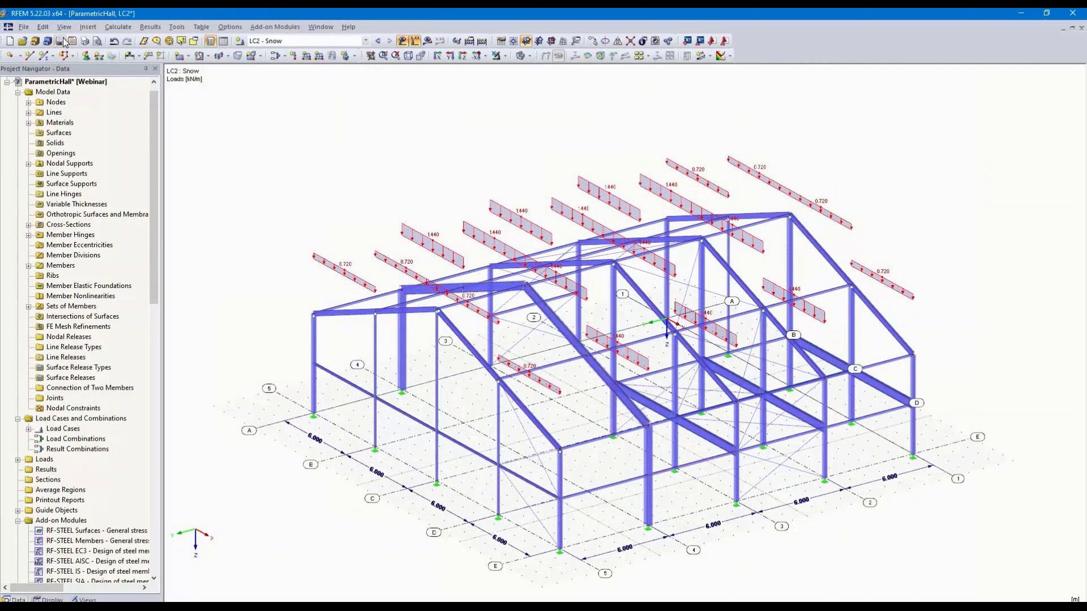
Step: Set the ParametricHall parameter Spacing_a, bays in length, to 5 m and apply it to the model
click(44, 26)
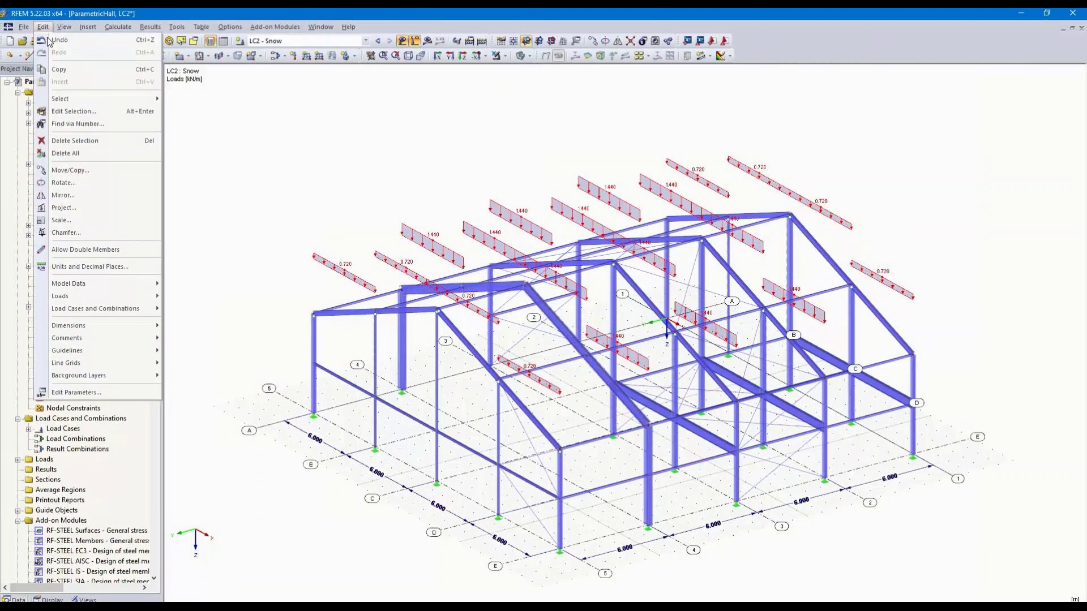
click(76, 392)
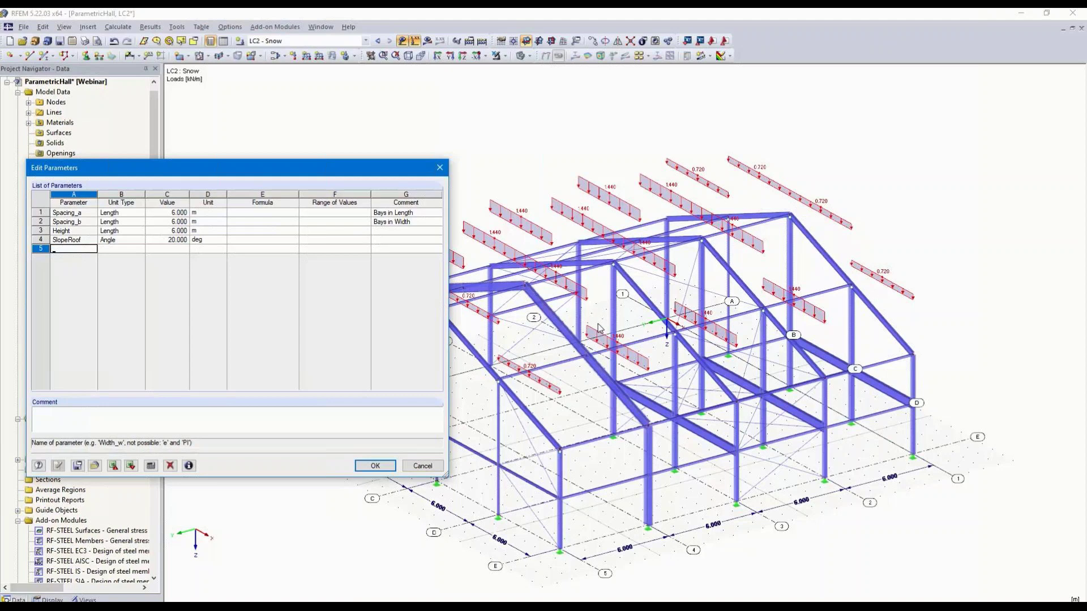
ctrl+middle_drag(598, 329, 738, 302)
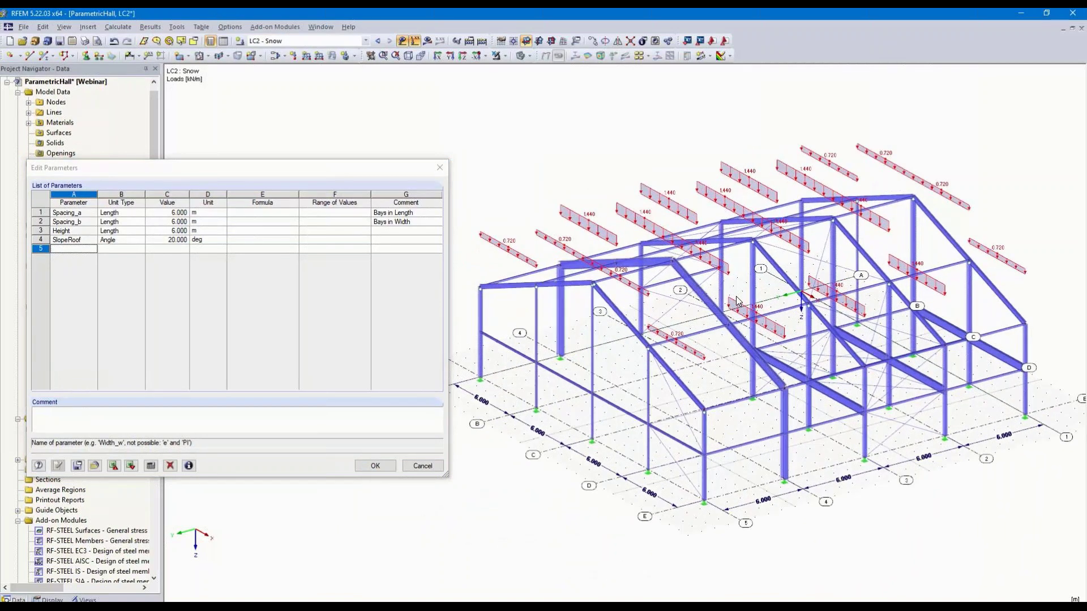
click(162, 211)
click(186, 215)
key(Return)
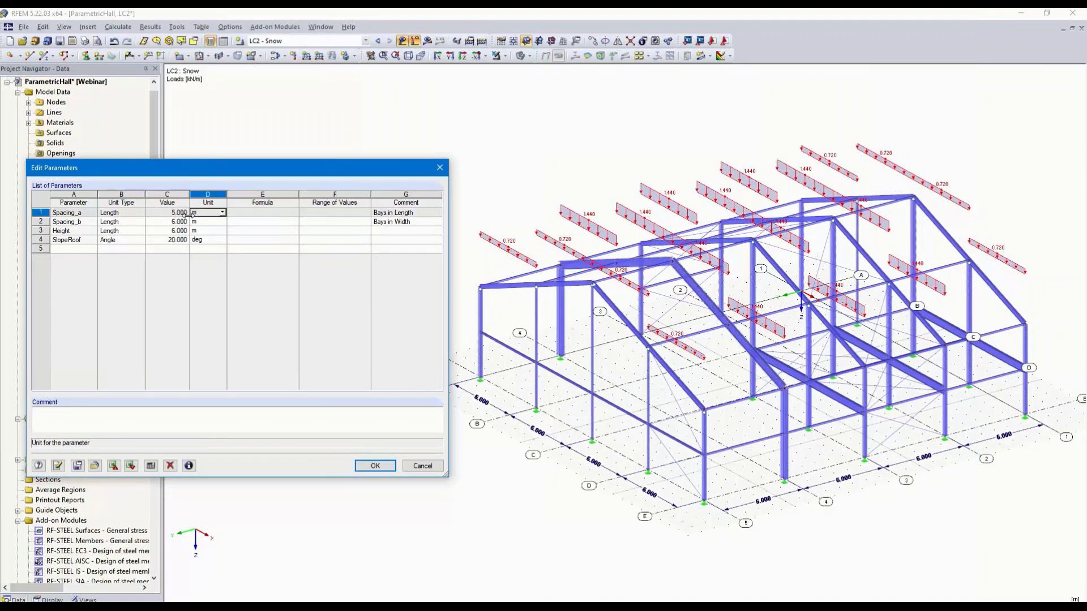
click(57, 466)
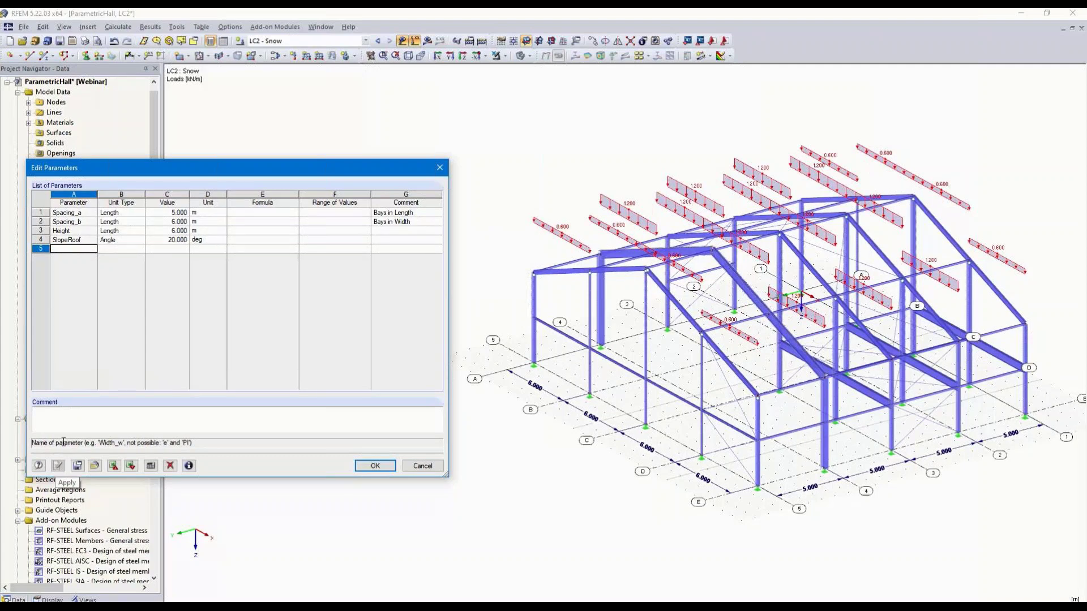
Step: Set the parameter Spacing_b, bays in width, to 5 m and apply it to the model
click(167, 222)
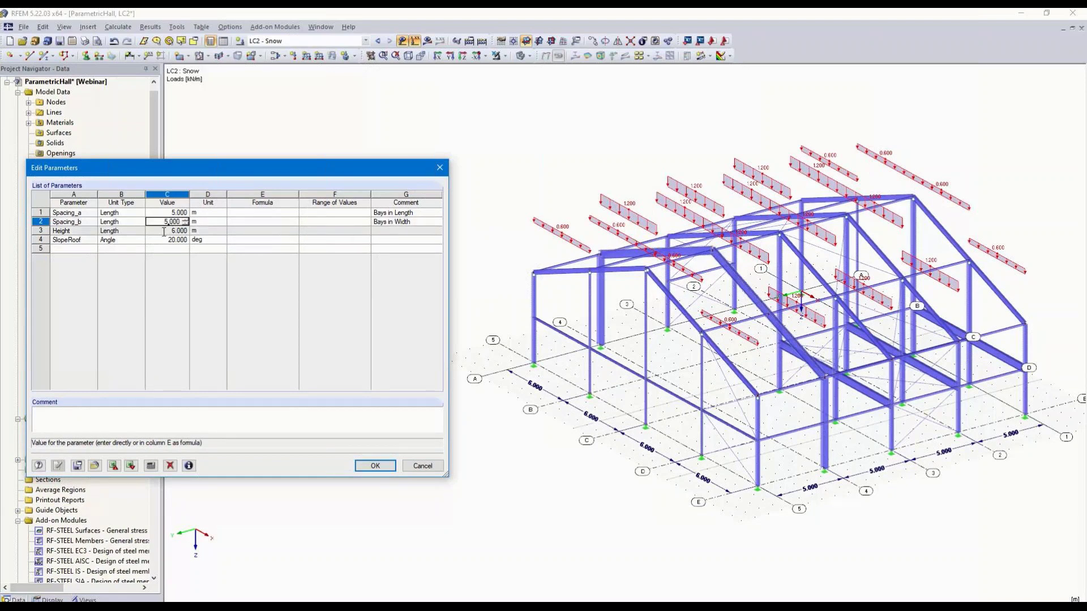
key(Tab)
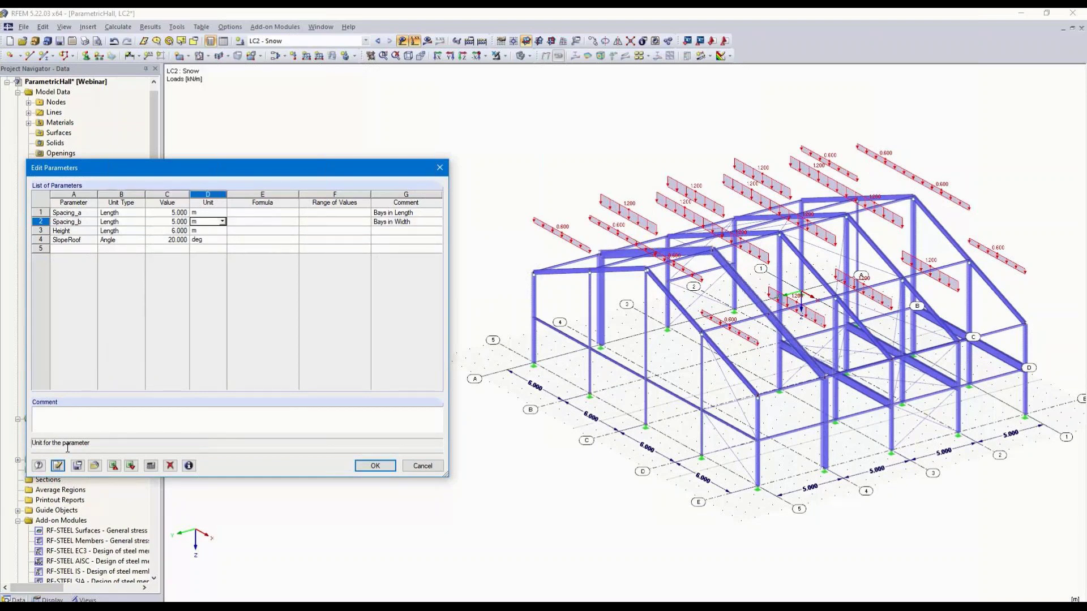
click(59, 467)
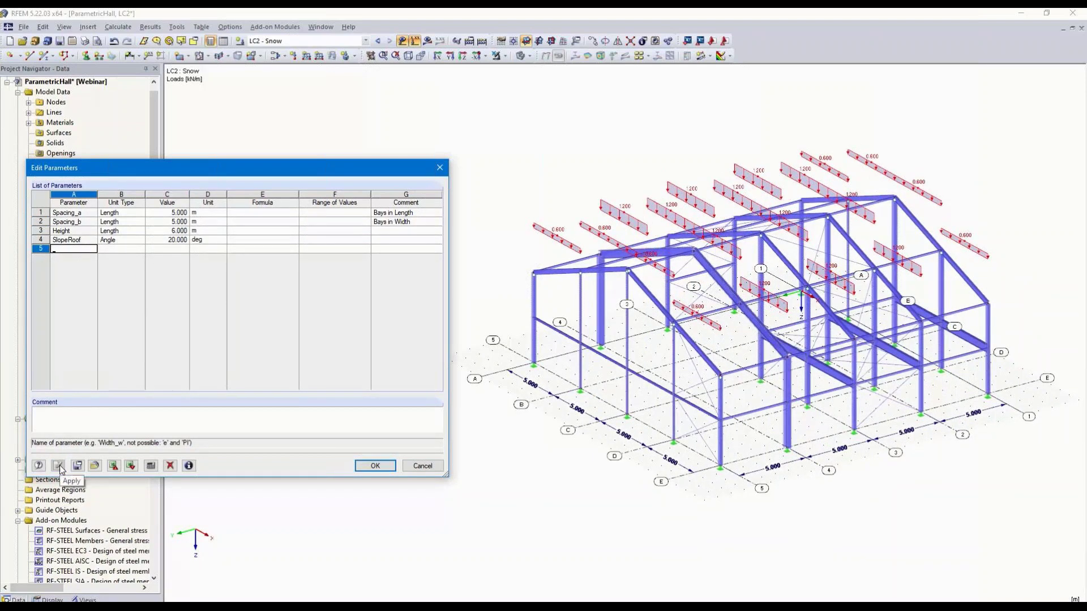
Step: Set the hall's Height parameter to 4 m and SlopeRoof to 25 degrees, and apply both to the model
click(172, 231)
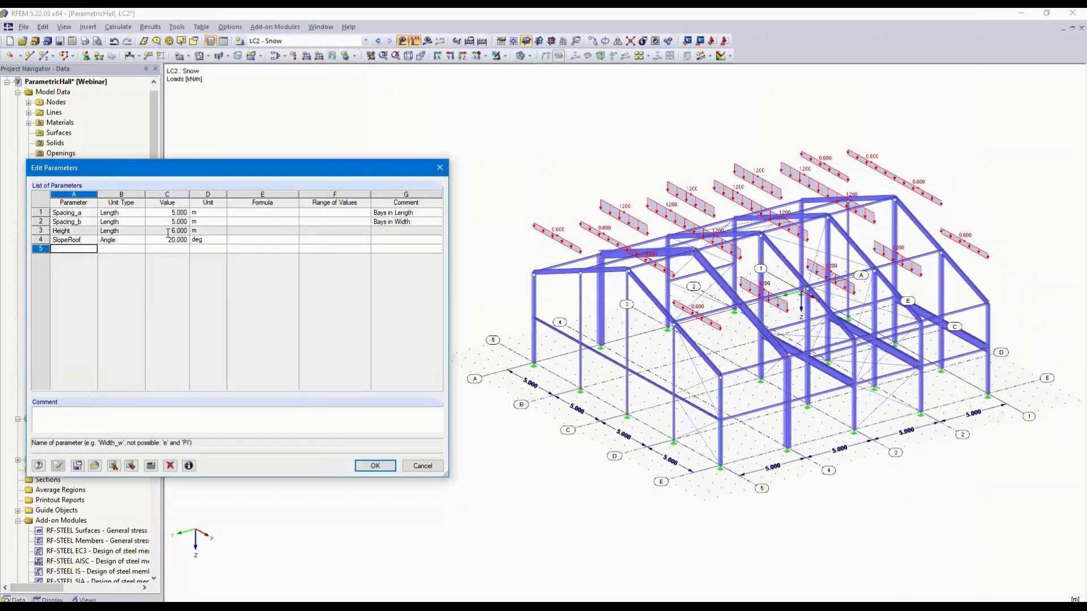
click(182, 232)
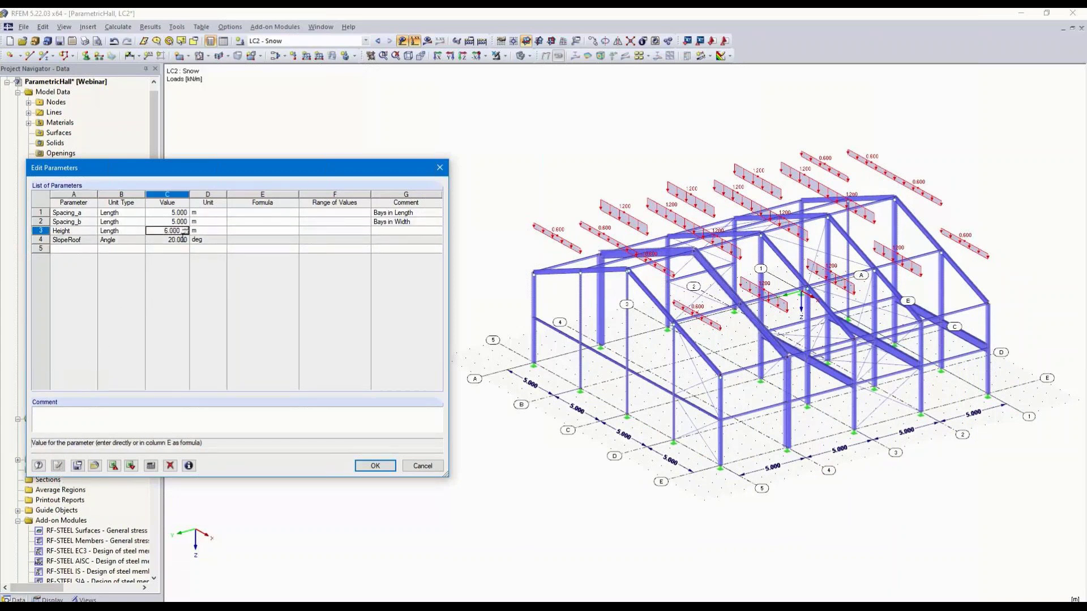
click(173, 241)
click(161, 239)
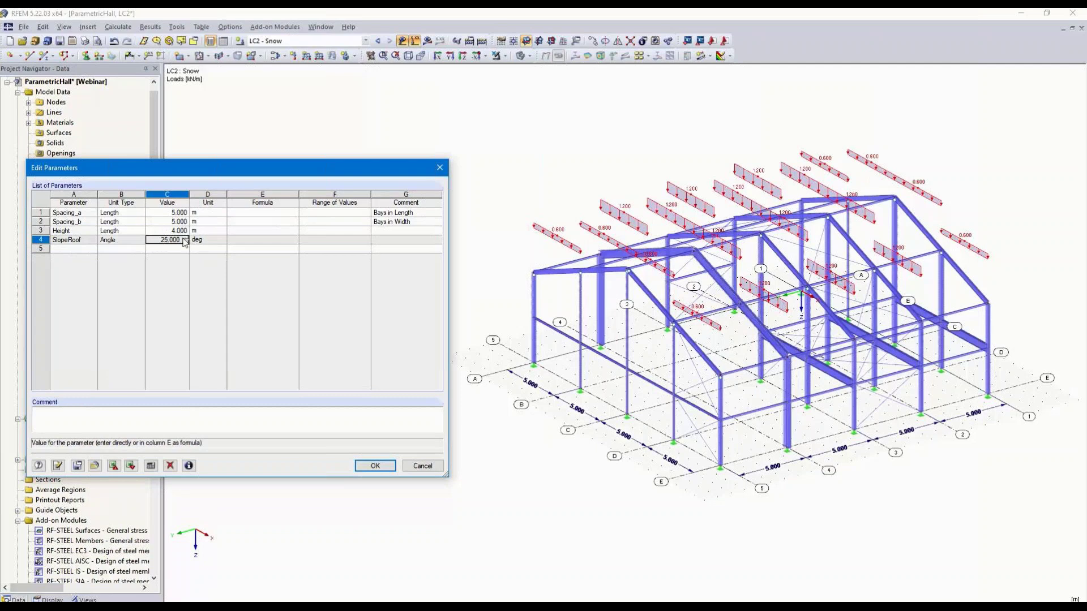
key(Tab)
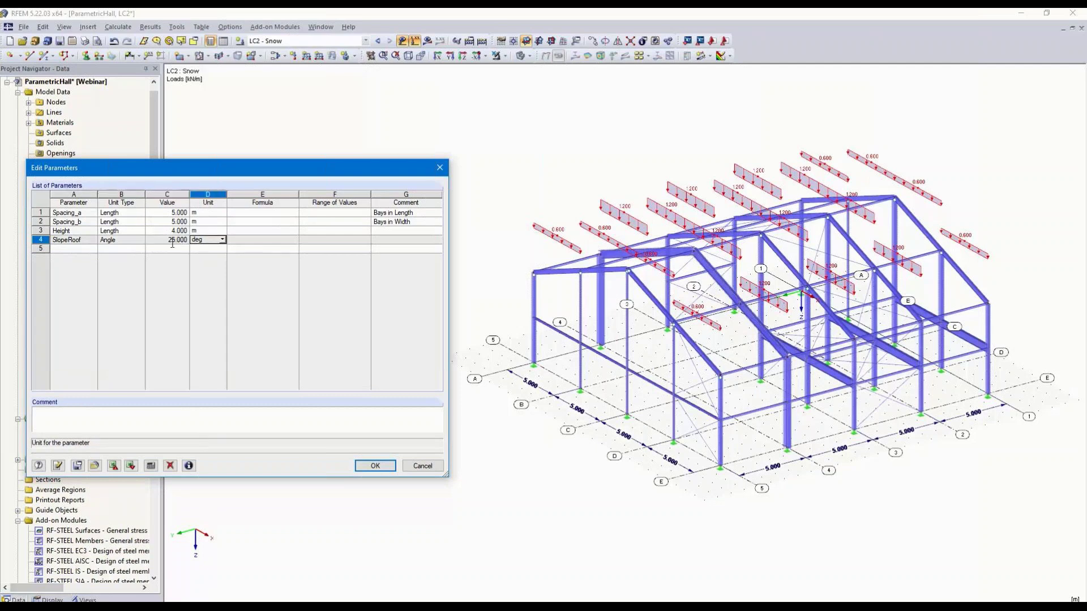
click(58, 465)
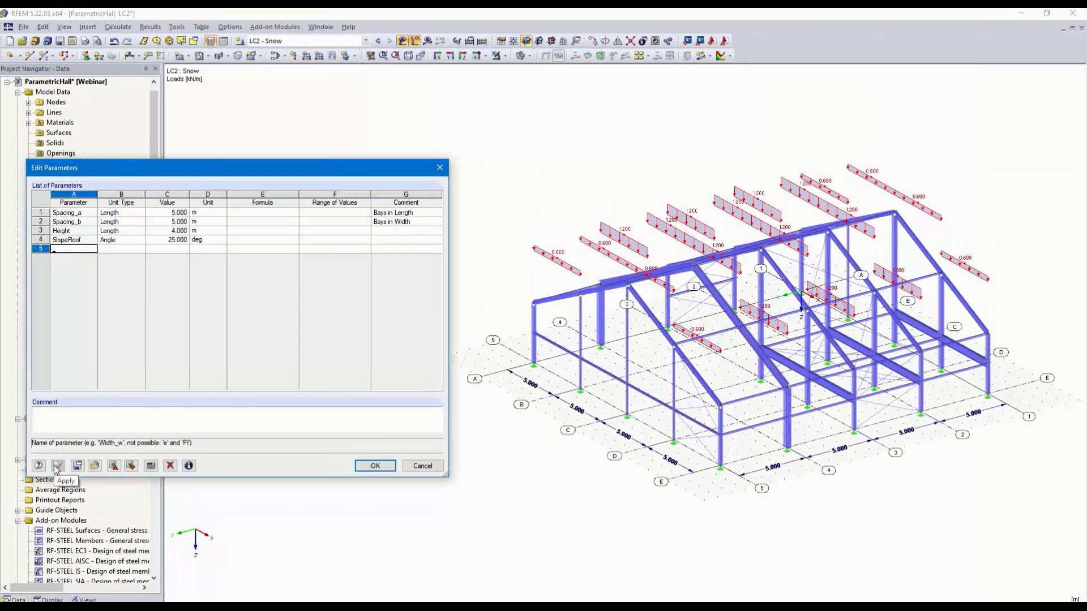
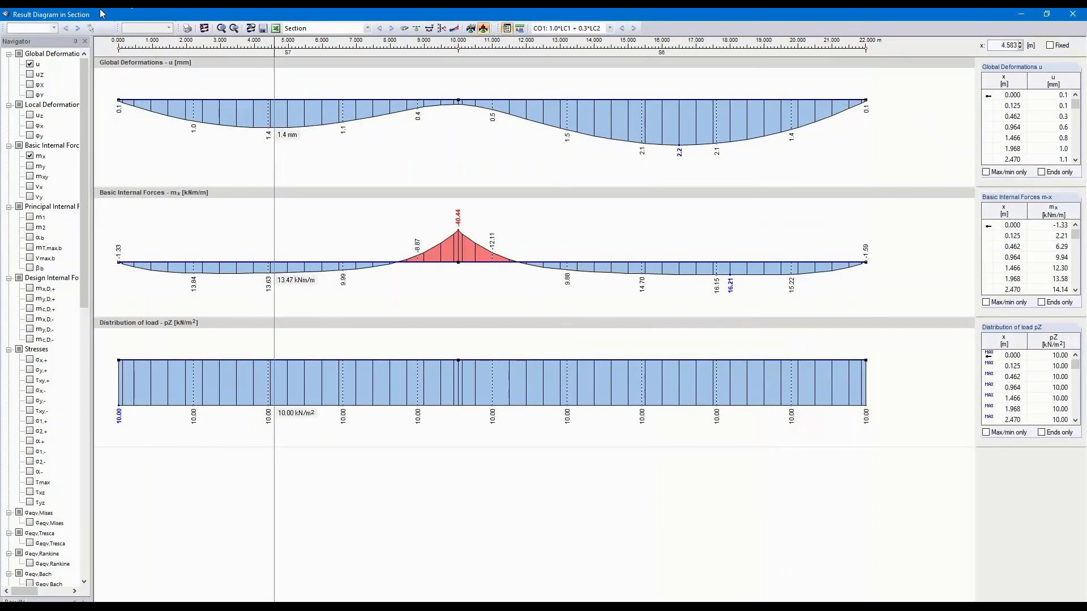
Step: In the section's result diagrams, hide the deformation u and load distribution pZ, and display my, vx and vy besides mx
click(31, 65)
click(30, 64)
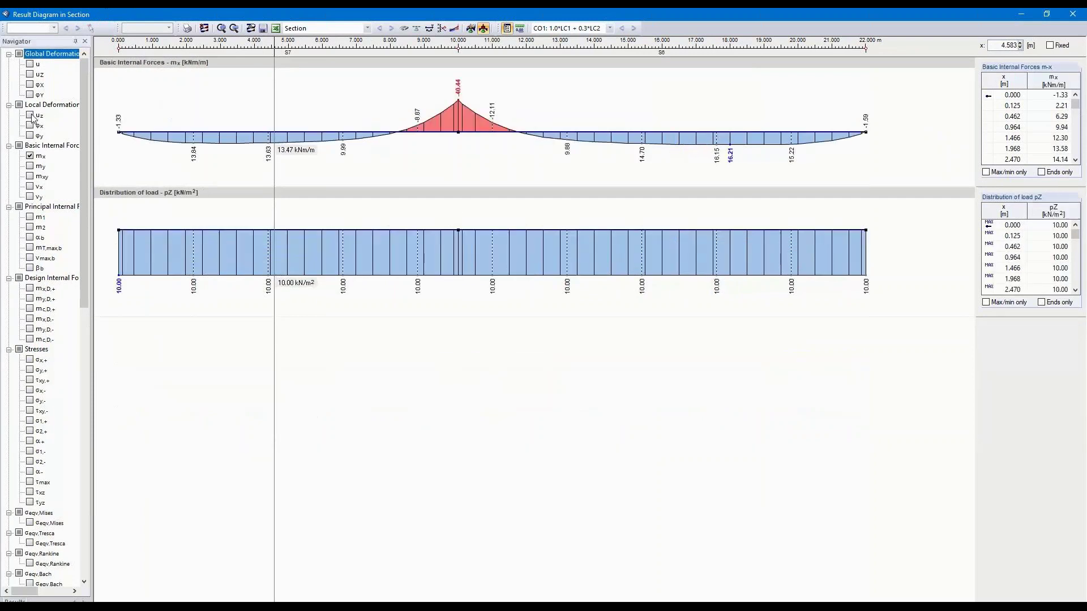
click(30, 166)
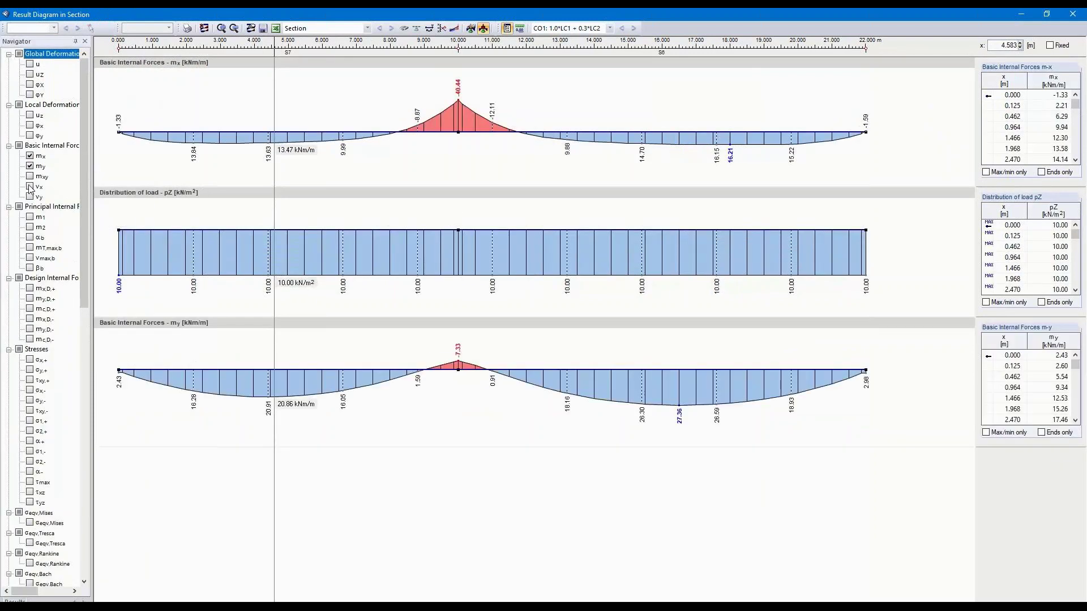
click(30, 187)
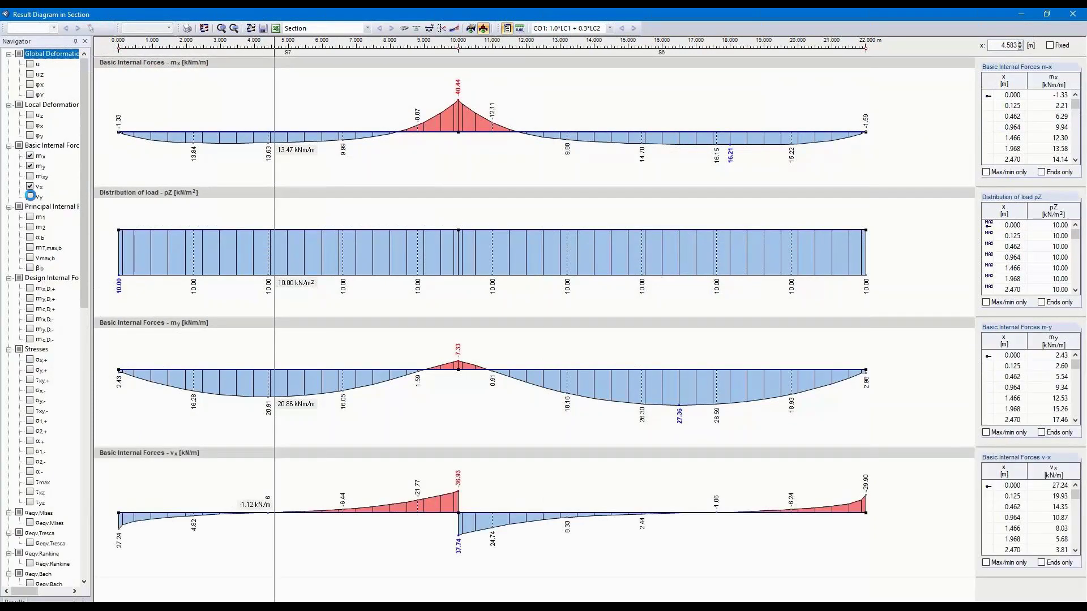
click(30, 196)
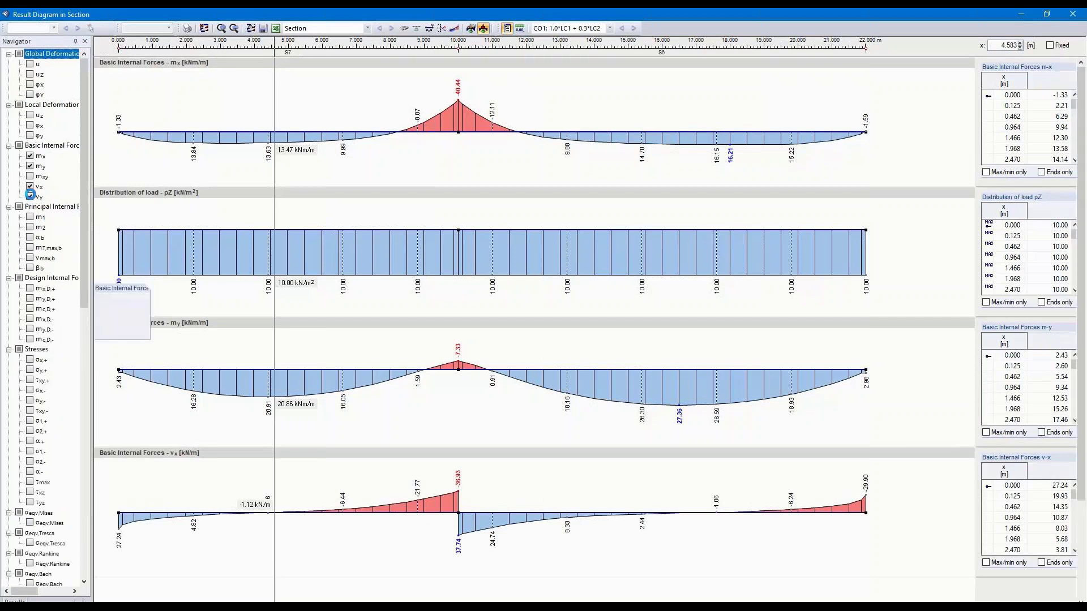
scroll(49, 321, down, 18)
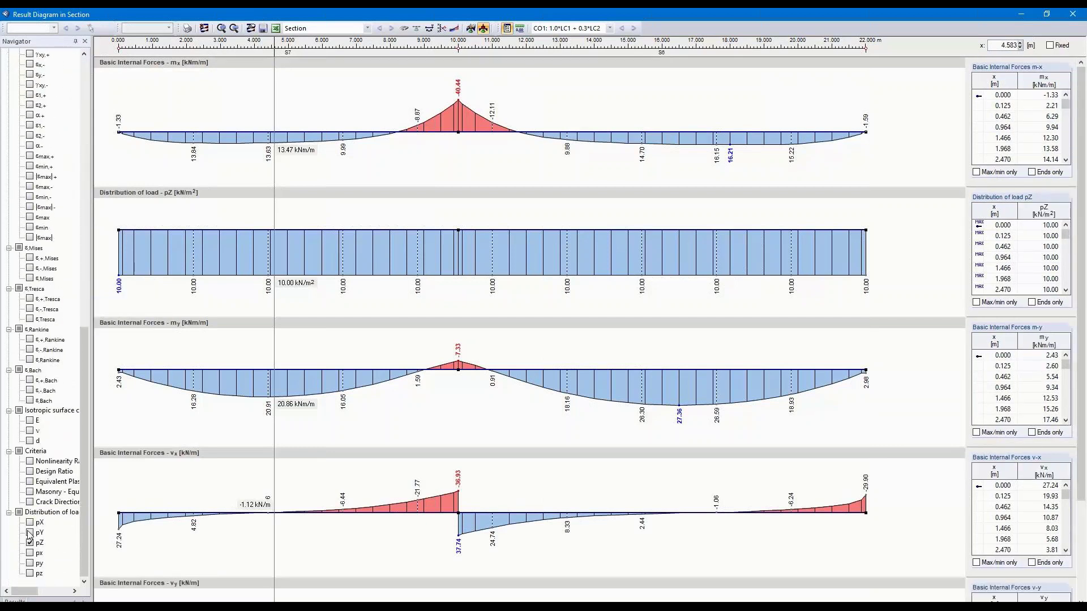
click(30, 543)
scroll(79, 219, up, 18)
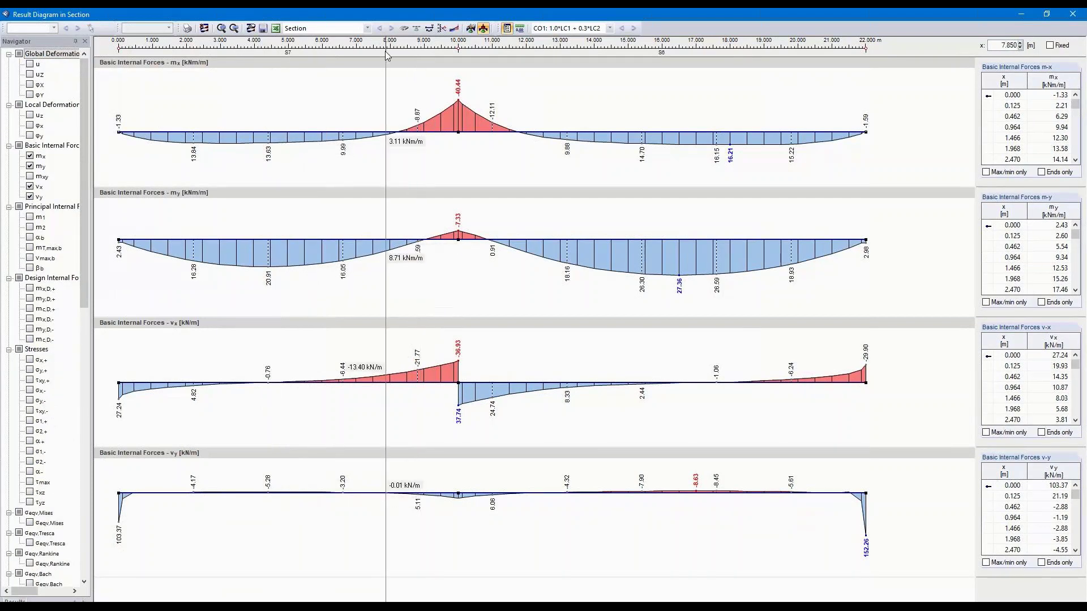
Step: Save the slab section under the name Section 1-1 and close its result diagrams
click(263, 28)
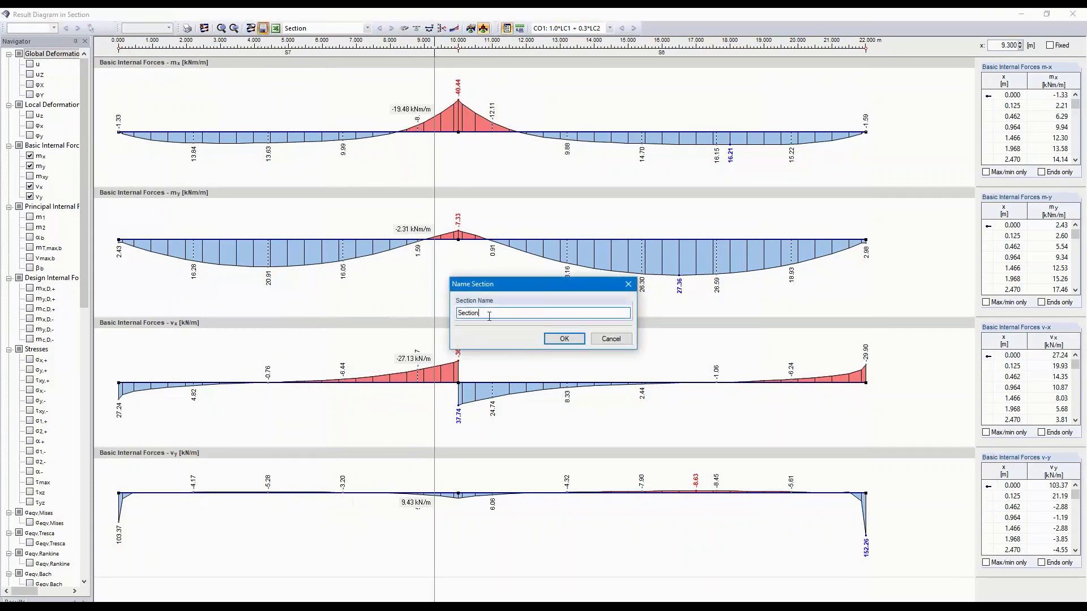
text(1-1)
click(565, 338)
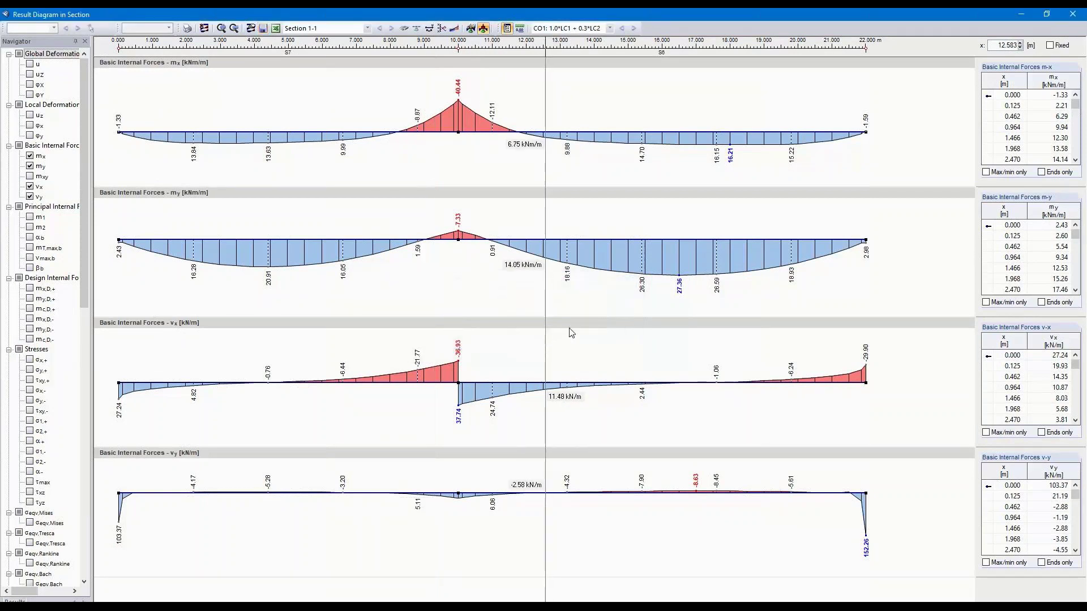
click(1073, 13)
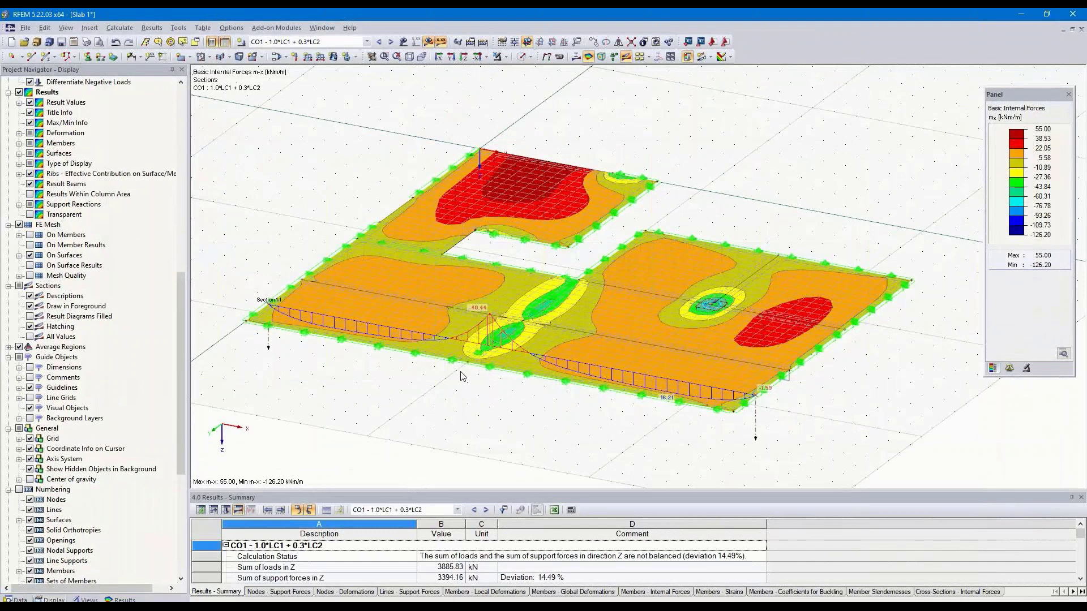
Step: Create multiple copies of Section 1-1 across the slab with a displacement of -1 m in Y and 0 m in X
scroll(501, 346, up, 5)
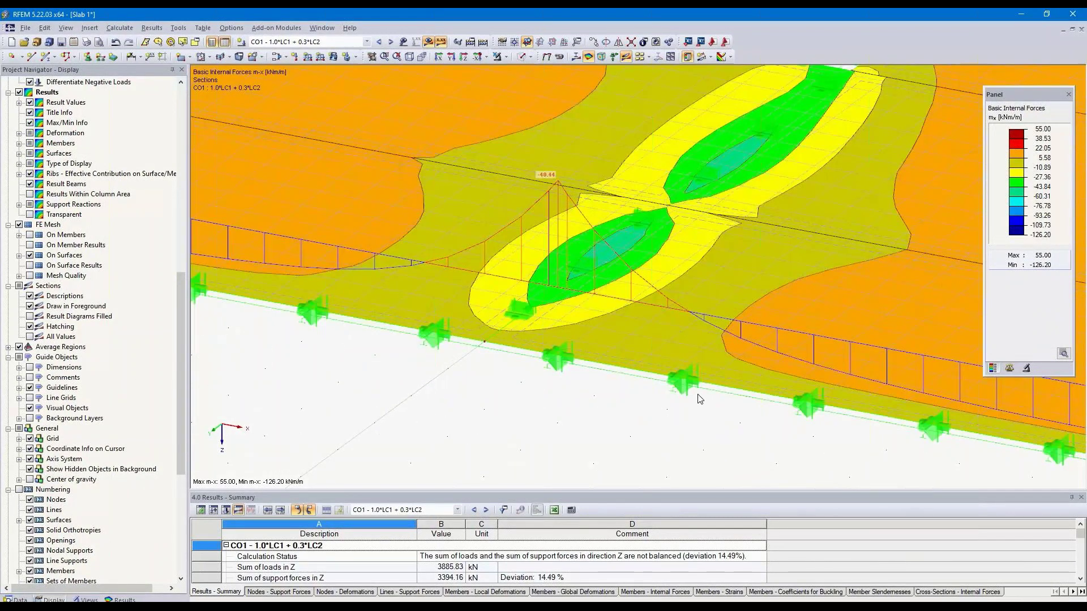
scroll(700, 399, down, 5)
middle_drag(641, 397, 556, 360)
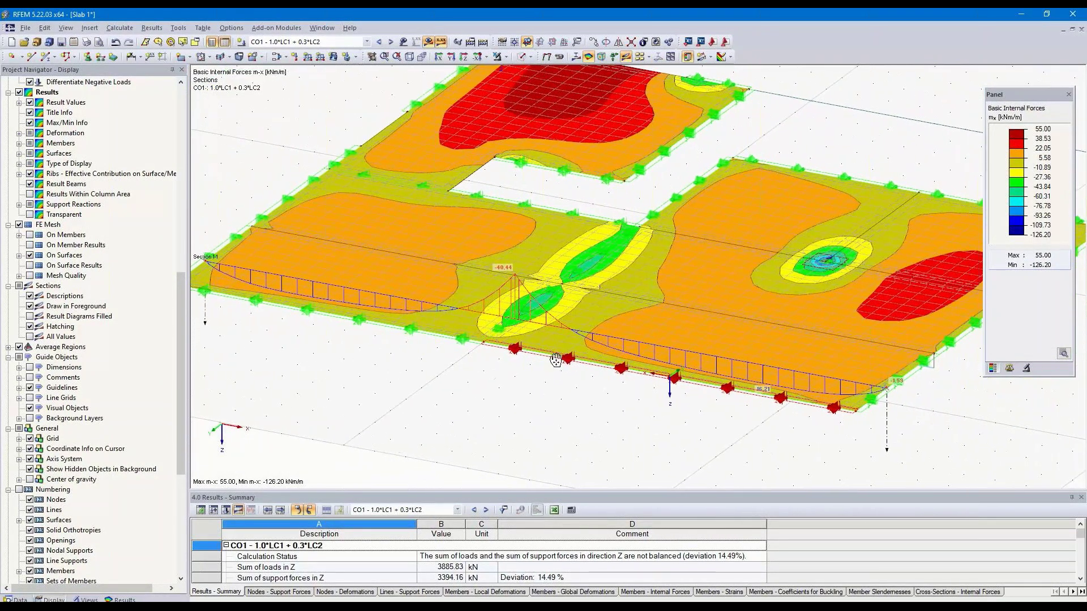
scroll(556, 360, down, 4)
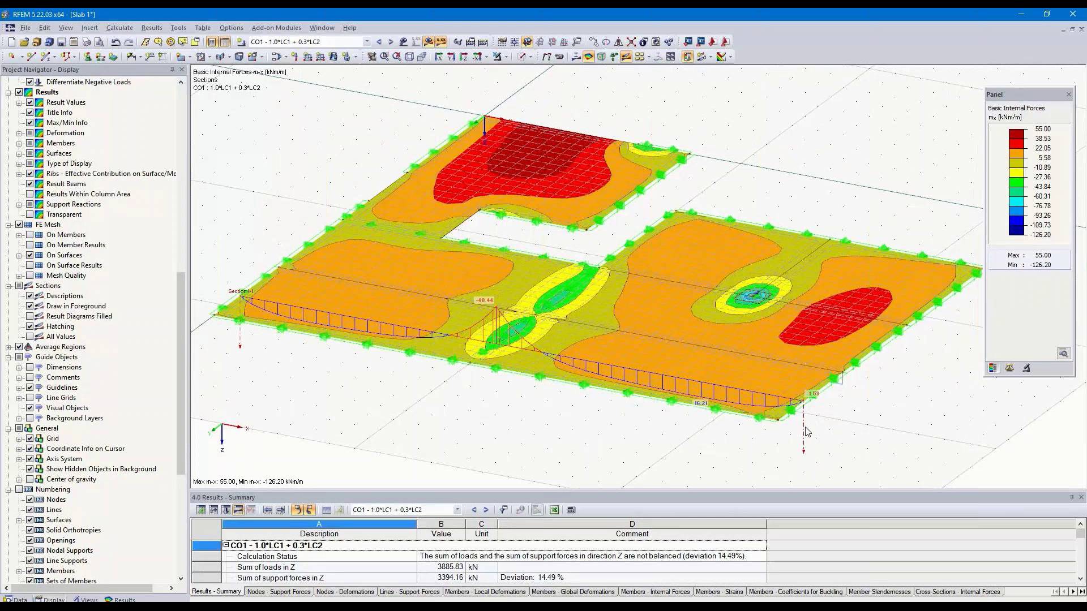
click(593, 42)
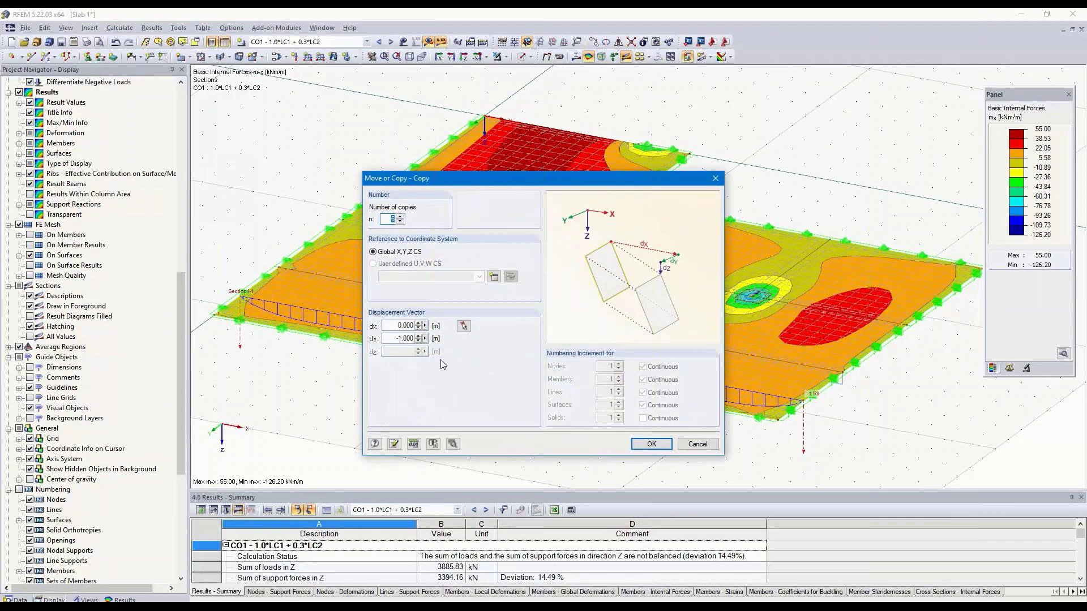
click(405, 338)
click(651, 444)
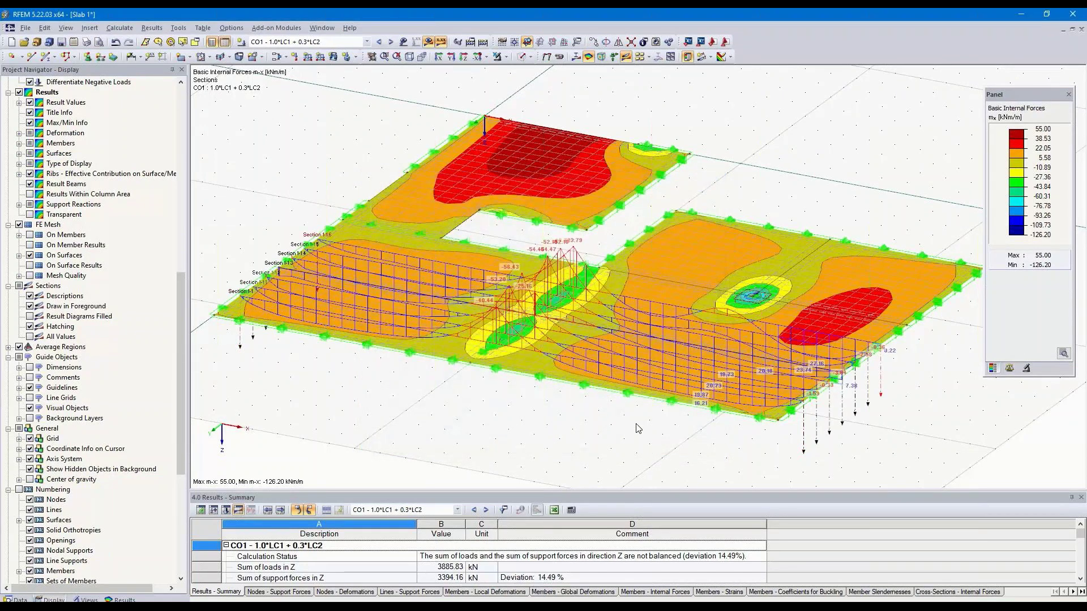
Step: Open the result diagrams of the saved slab section Section 1-1
mouse_move(621, 452)
ctrl+middle_down()
mouse_move(624, 364)
mouse_move(502, 332)
mouse_move(376, 340)
mouse_move(335, 354)
mouse_move(331, 342)
mouse_move(353, 376)
mouse_move(611, 439)
ctrl+middle_up()
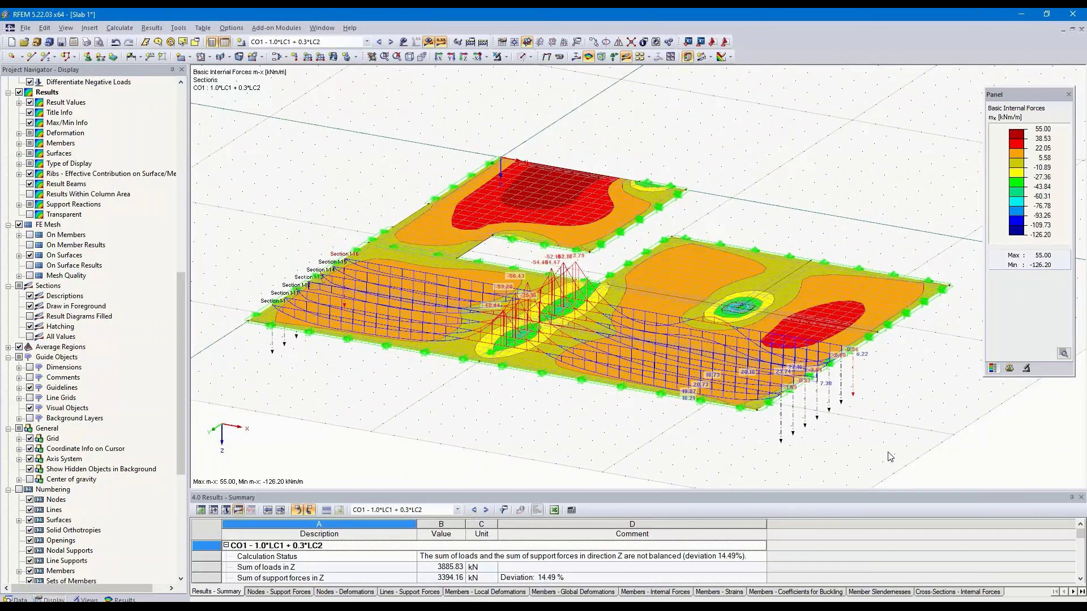
double_click(780, 420)
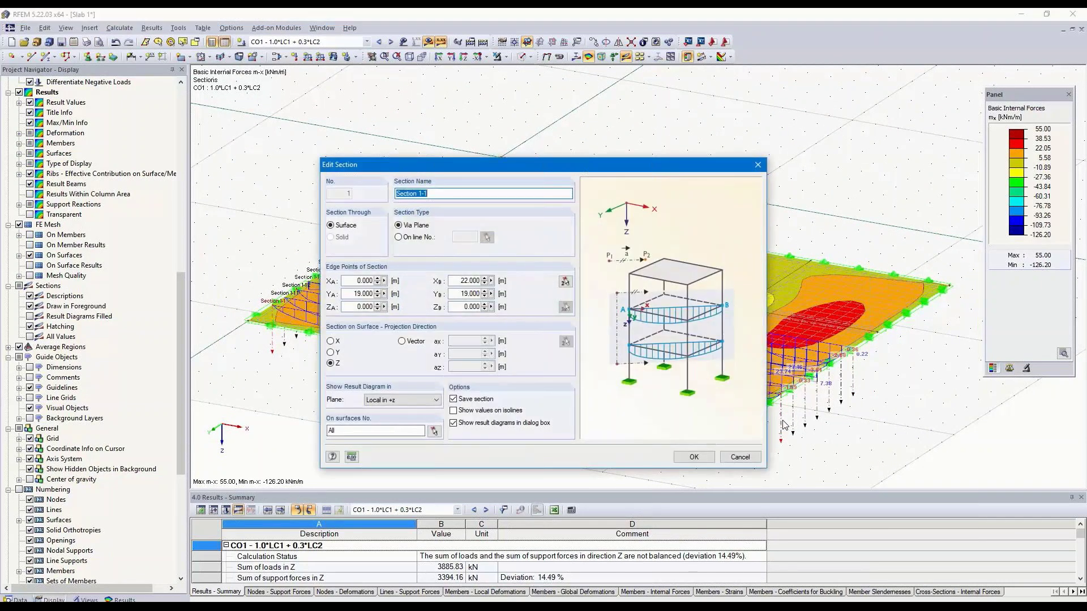
click(694, 457)
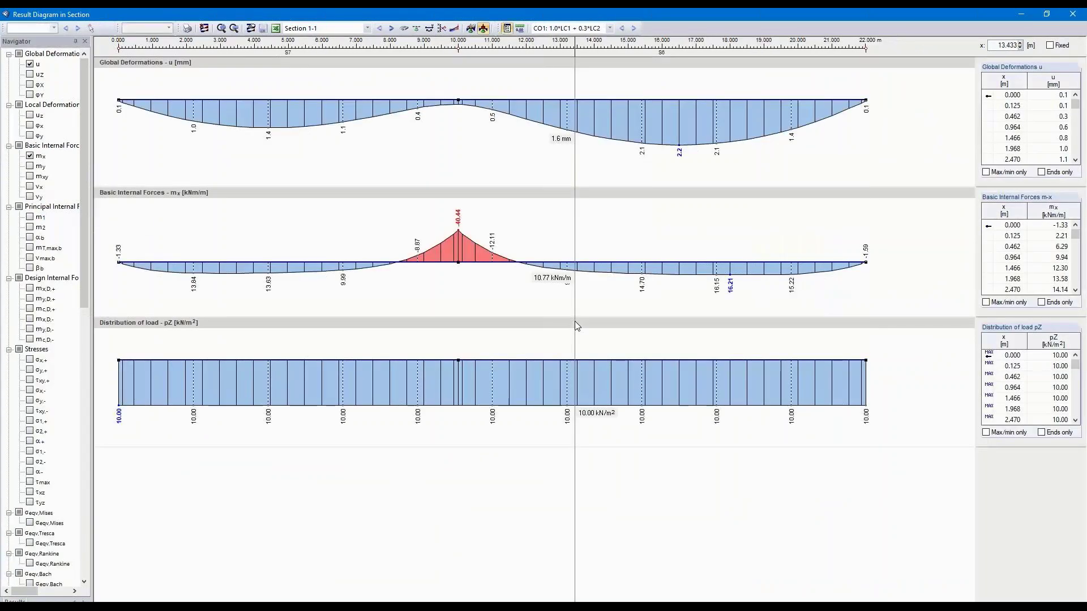
Step: Add a smooth range from 9 m to 11 m used for mx but not u, hide the u diagram and close the section diagrams
click(471, 28)
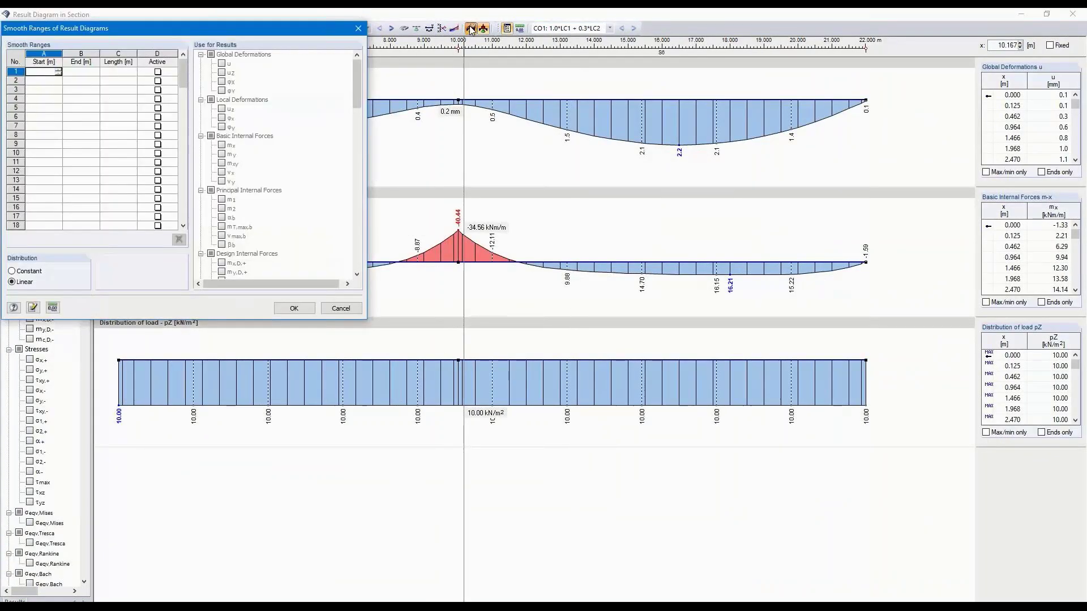
text(9)
click(84, 74)
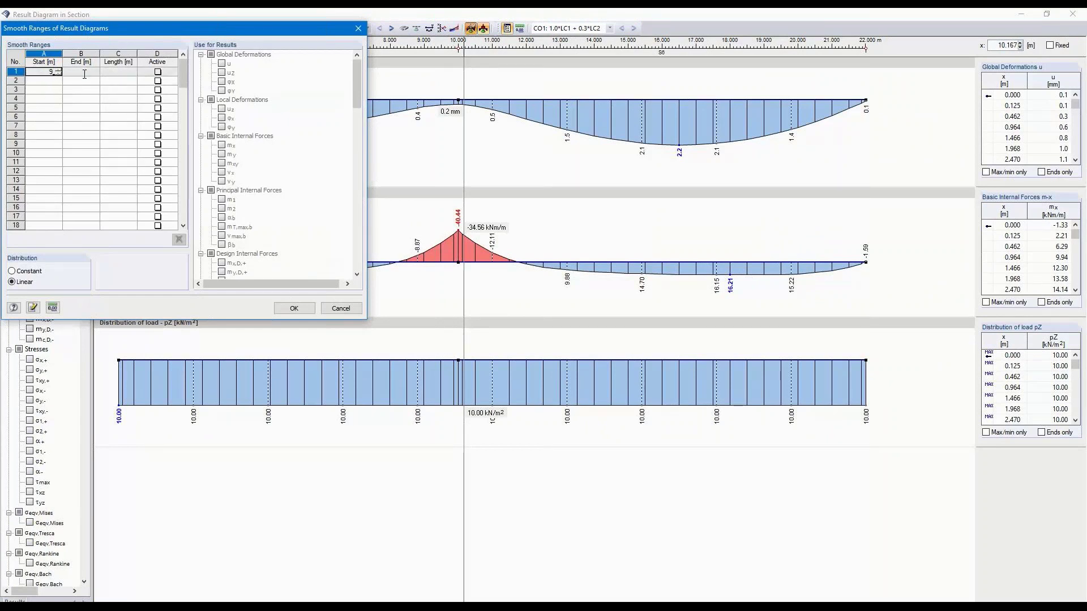
text(11)
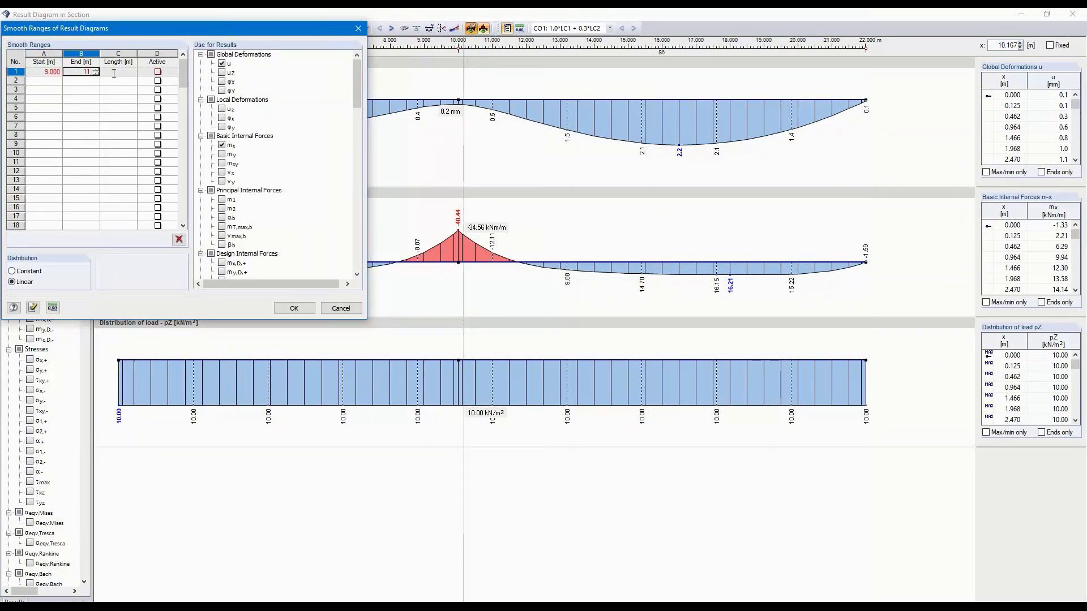
key(Tab)
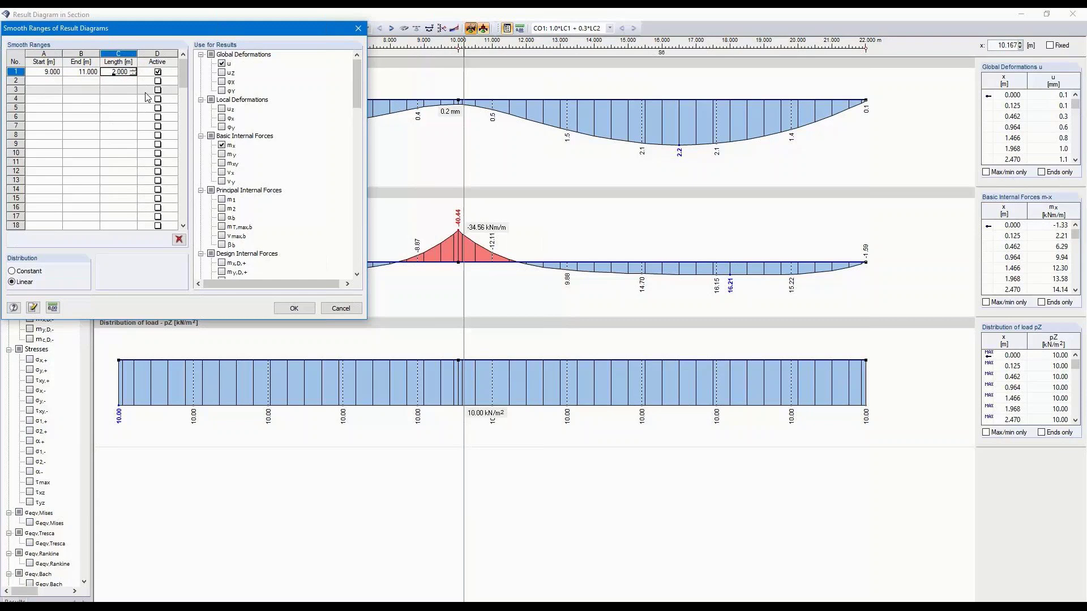
click(230, 55)
click(222, 64)
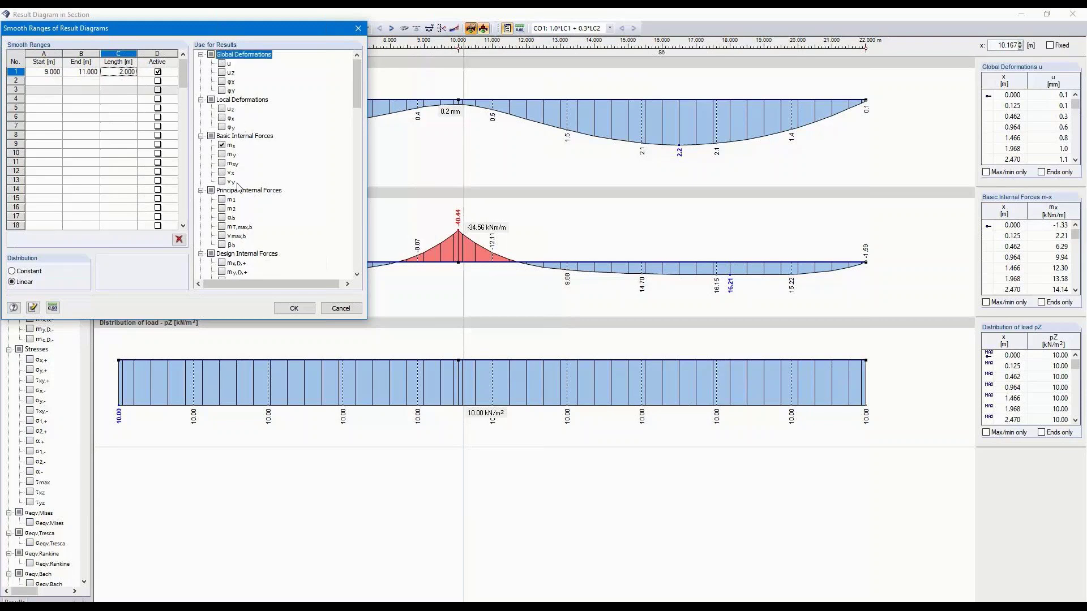
click(293, 307)
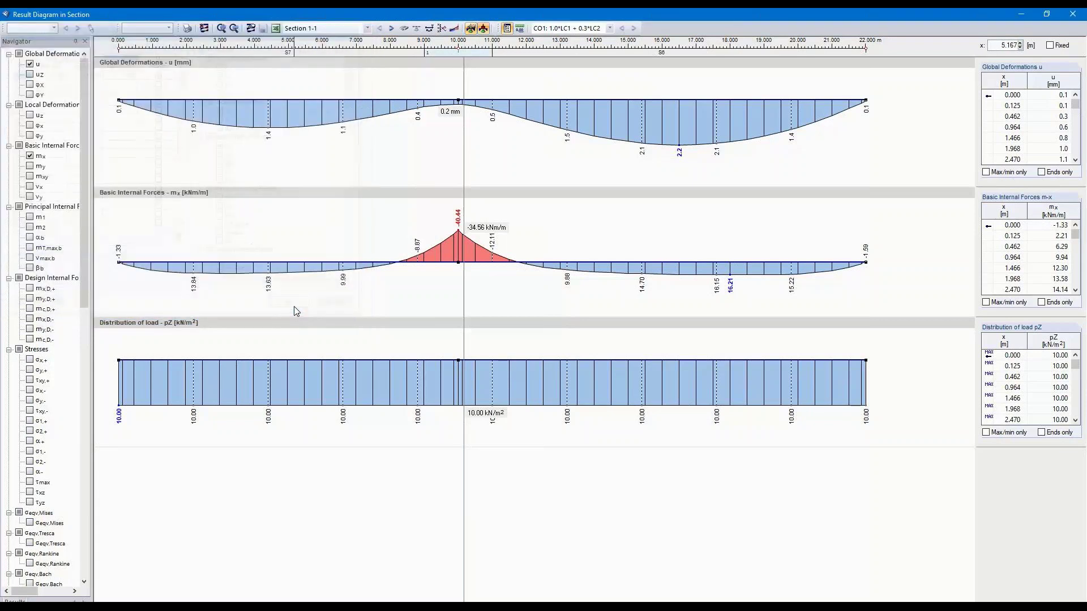
click(30, 64)
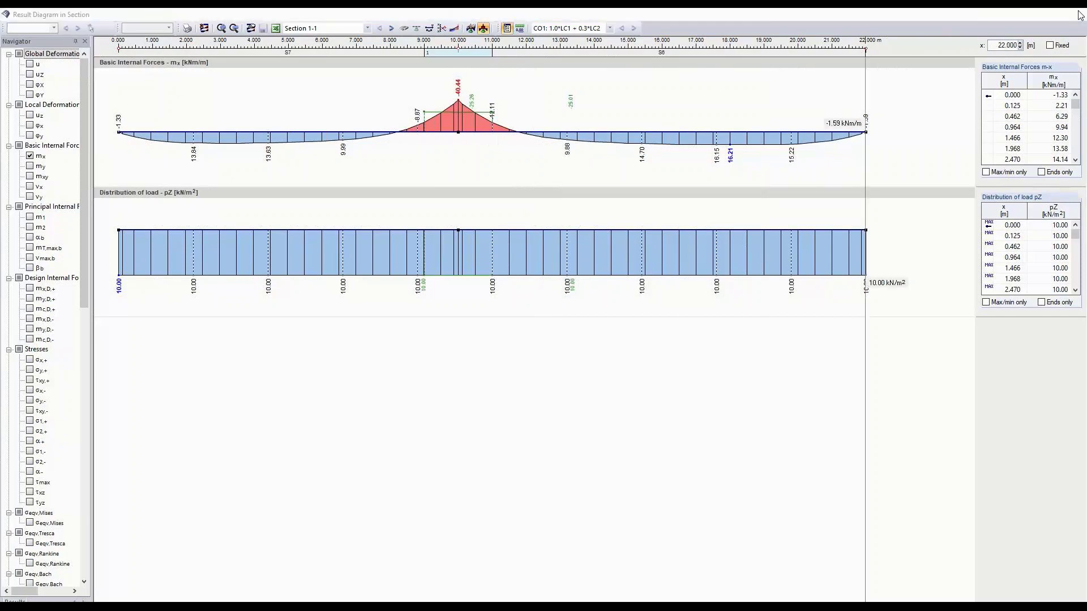
click(1079, 14)
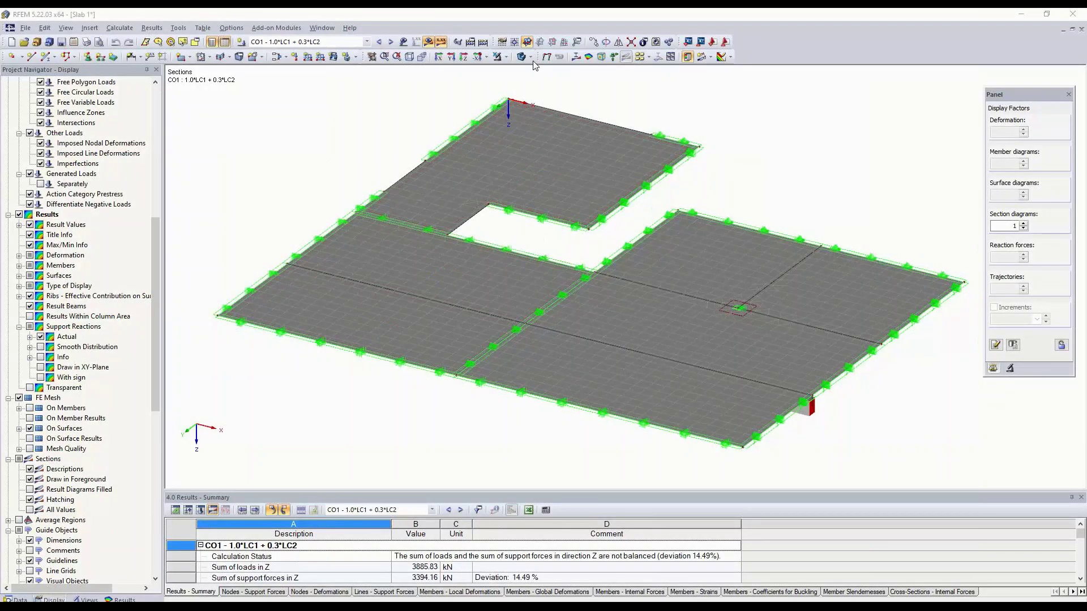
Step: Display the slab as a wireframe model and show its support reactions
click(529, 56)
click(524, 74)
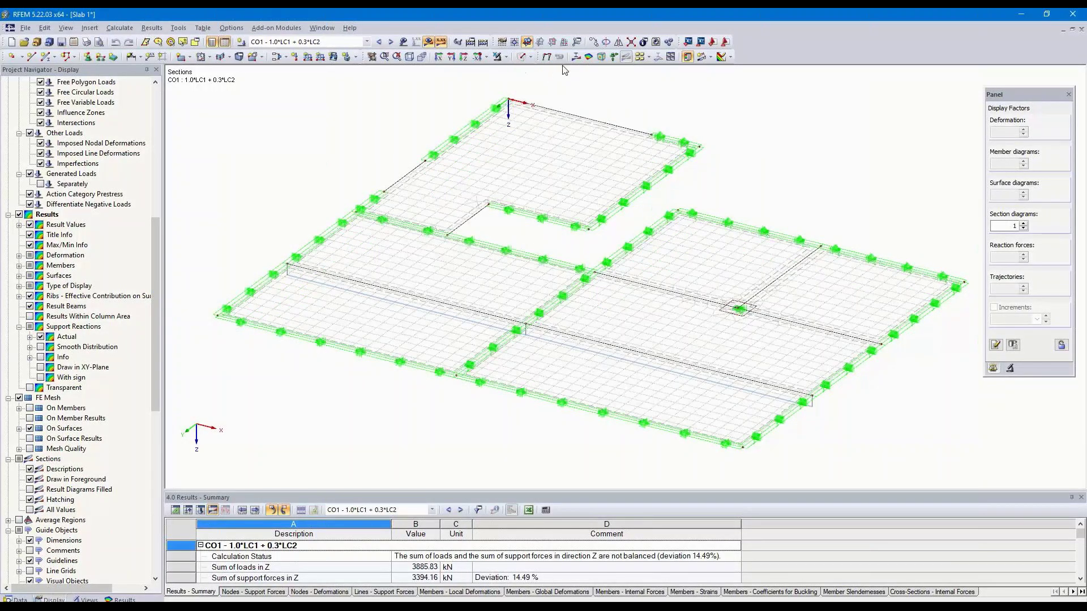
click(614, 57)
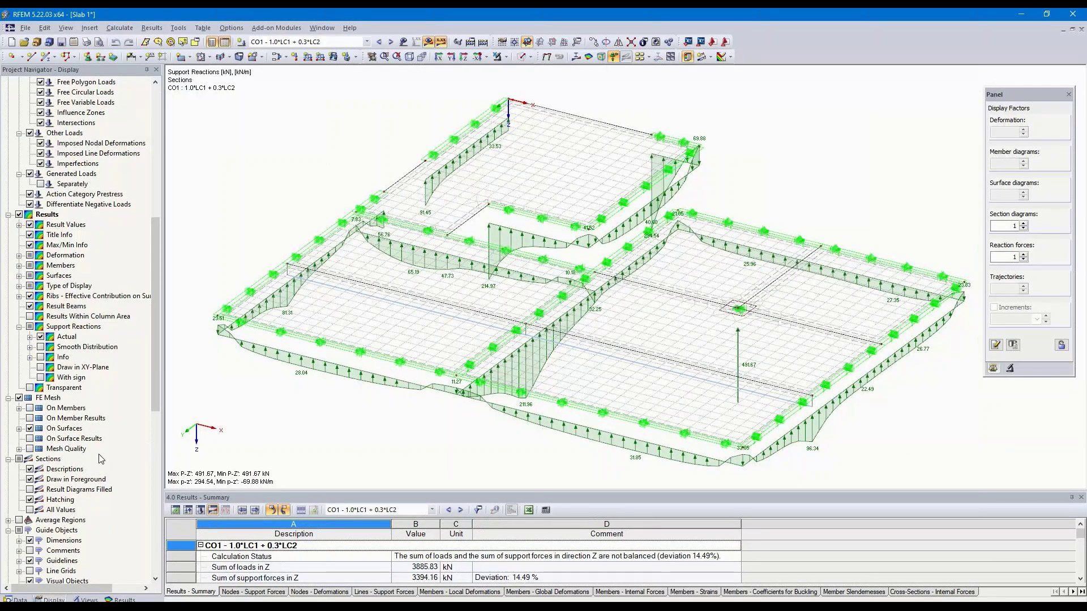
Step: Replace the actual support reactions with the smooth distribution, comparing Linear before returning to Constant (Mean)
click(30, 338)
click(30, 357)
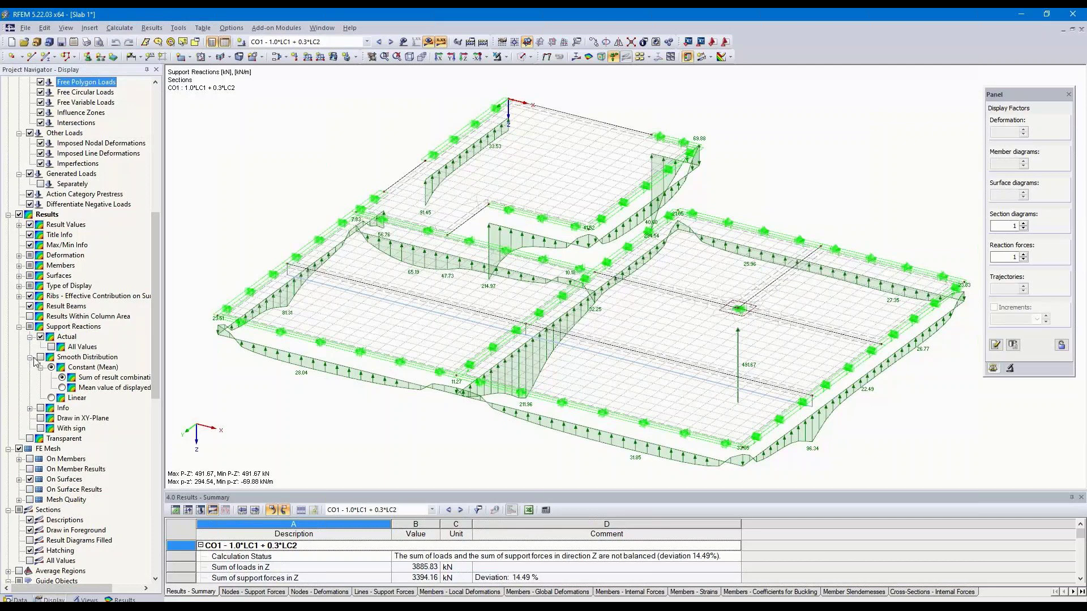
click(41, 337)
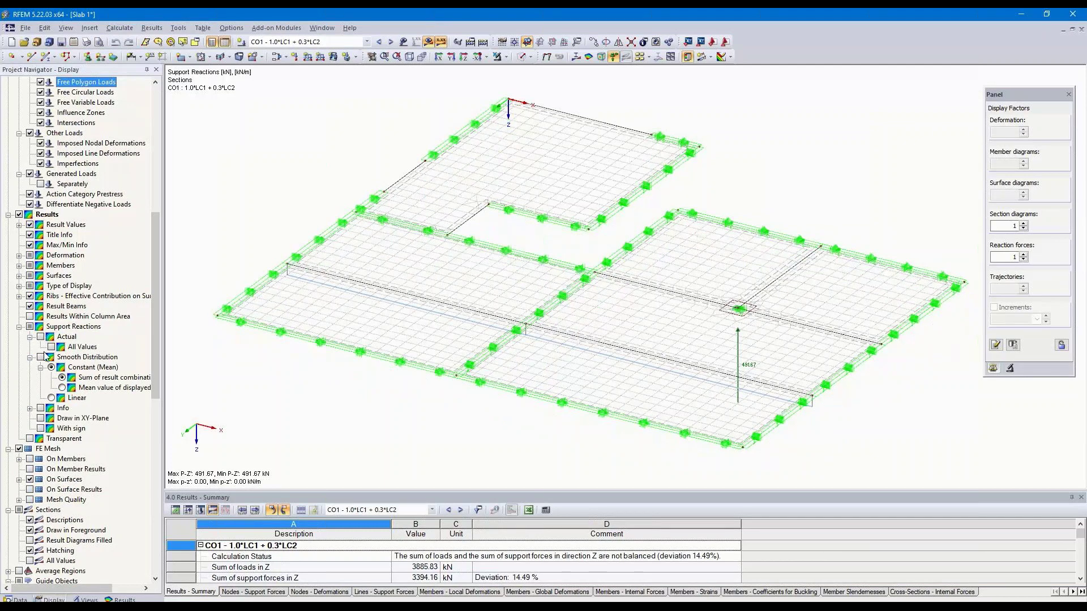
click(41, 357)
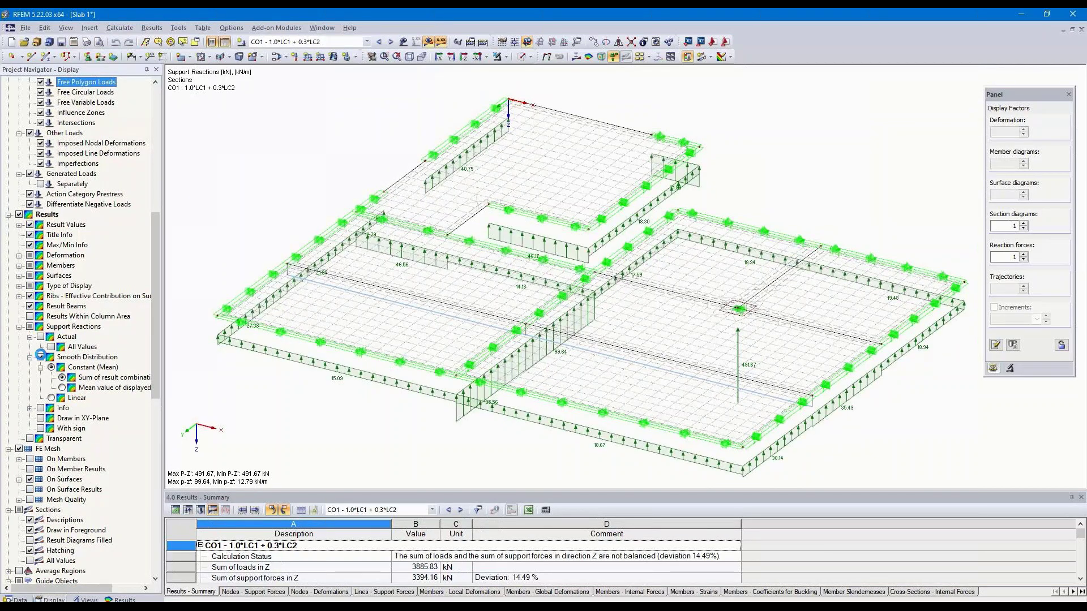
click(51, 398)
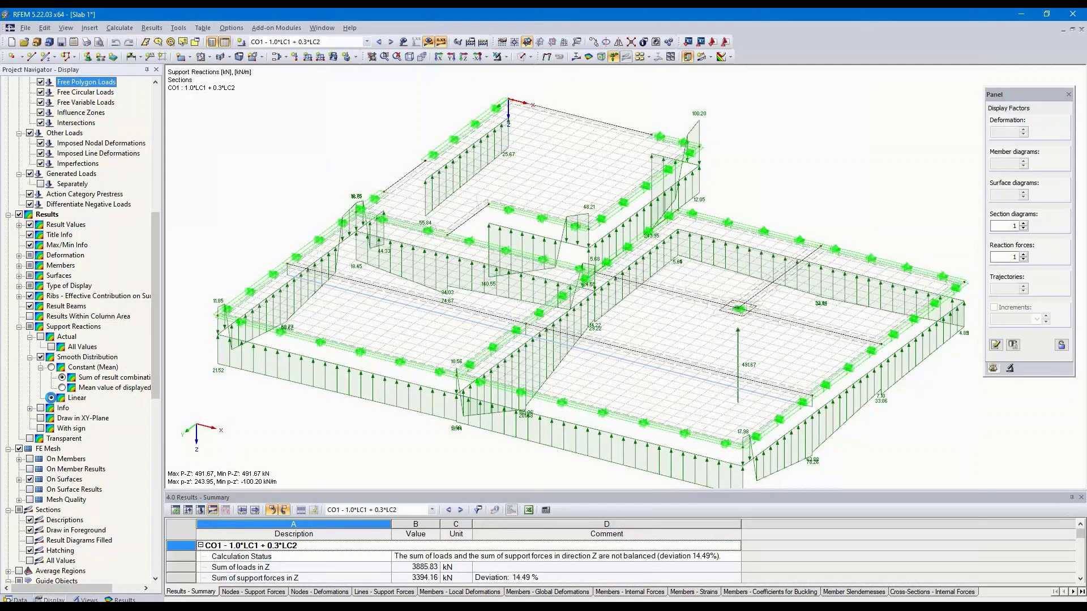
click(51, 367)
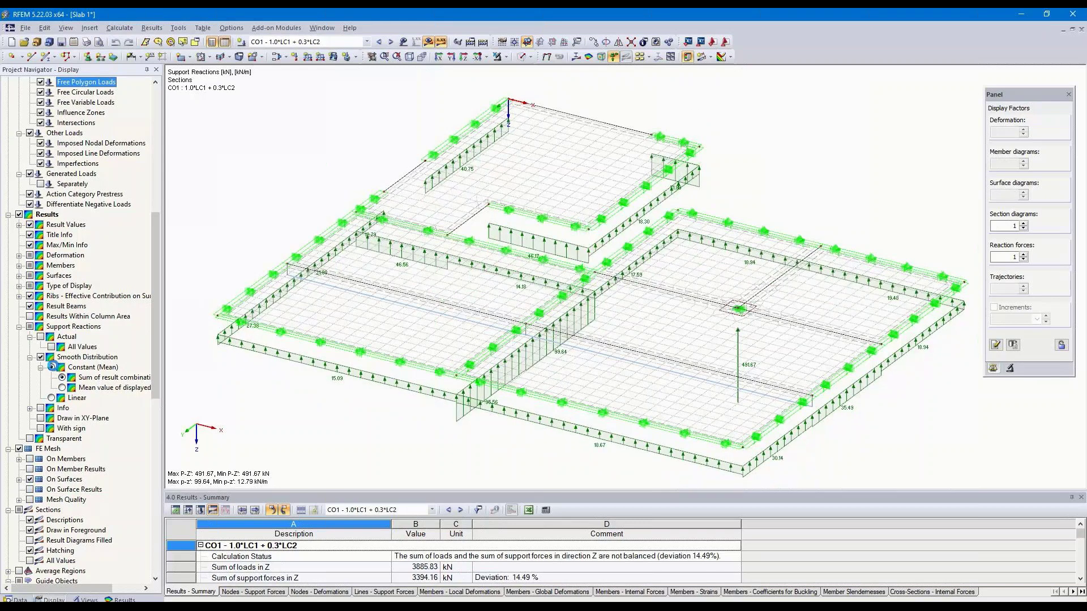
Step: Draw the smoothed support reactions in the XY-plane and display their info labels for inspection
click(31, 408)
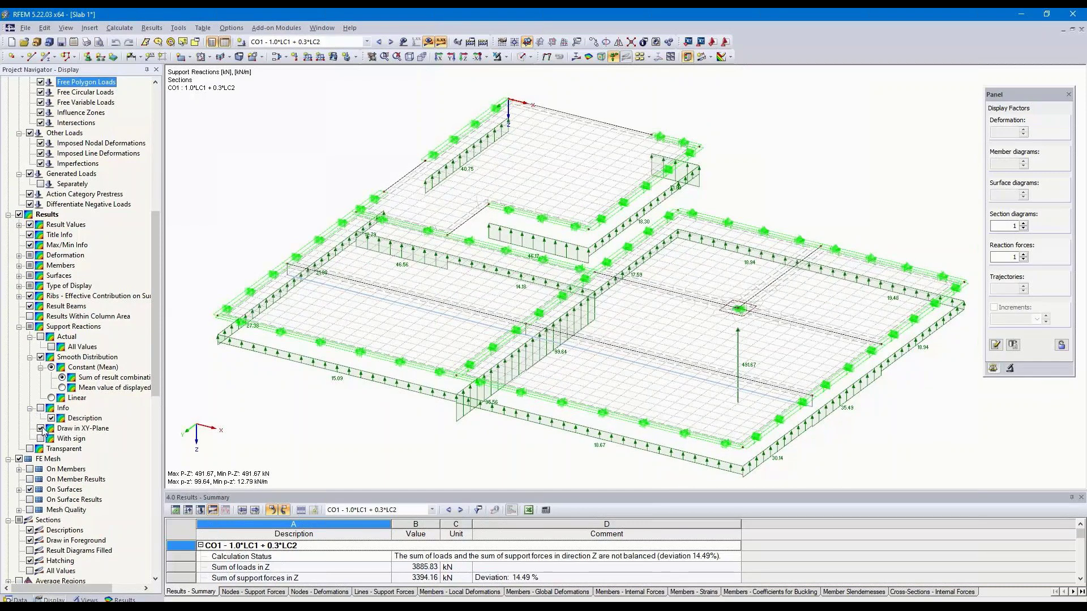
click(40, 427)
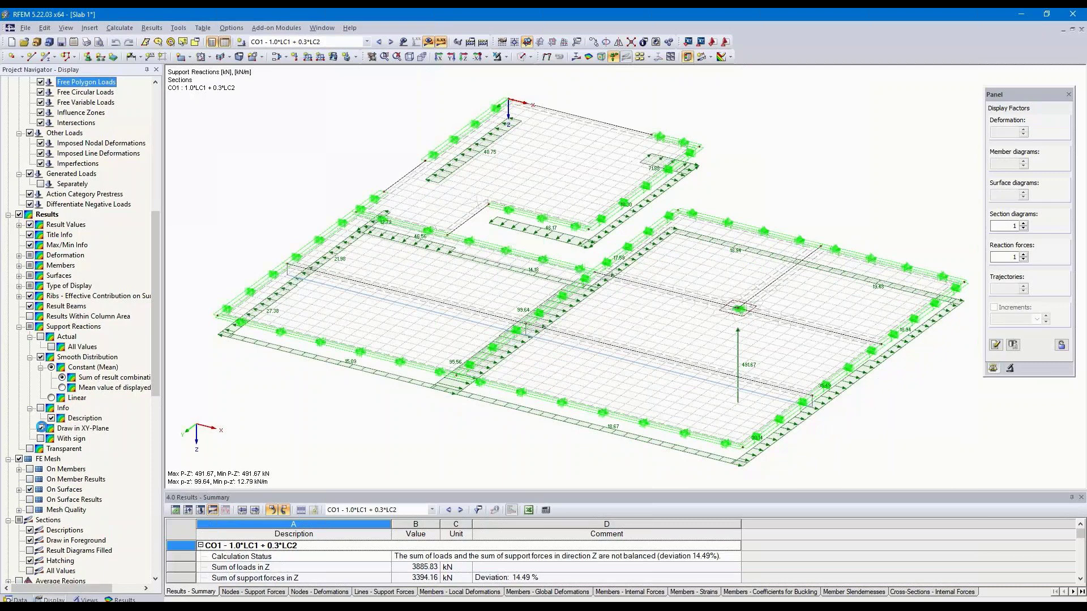
click(41, 408)
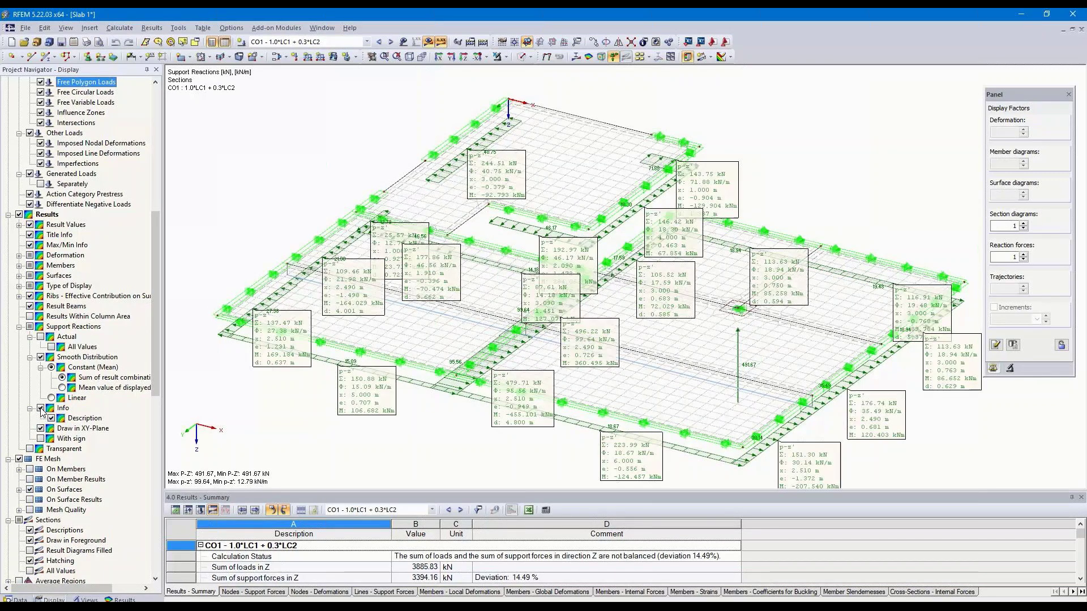
scroll(410, 265, up, 5)
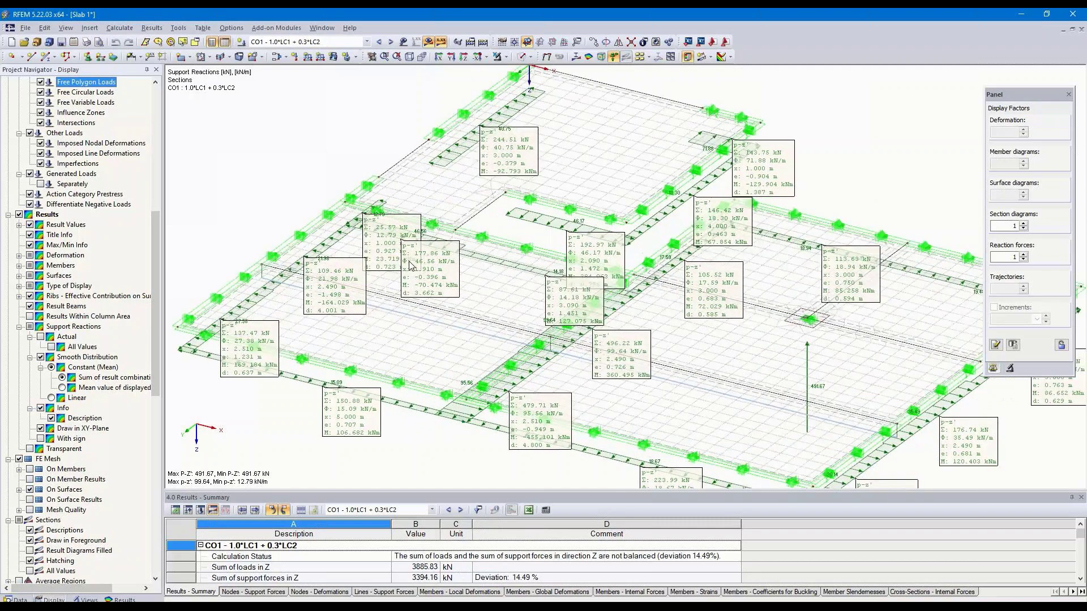
scroll(410, 265, up, 5)
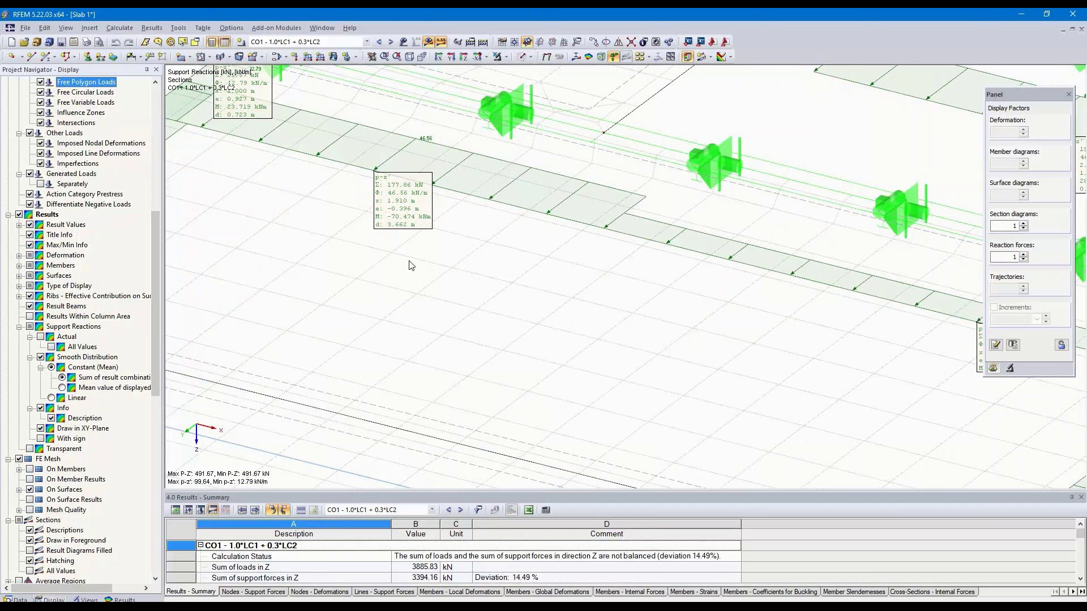
scroll(411, 266, down, 8)
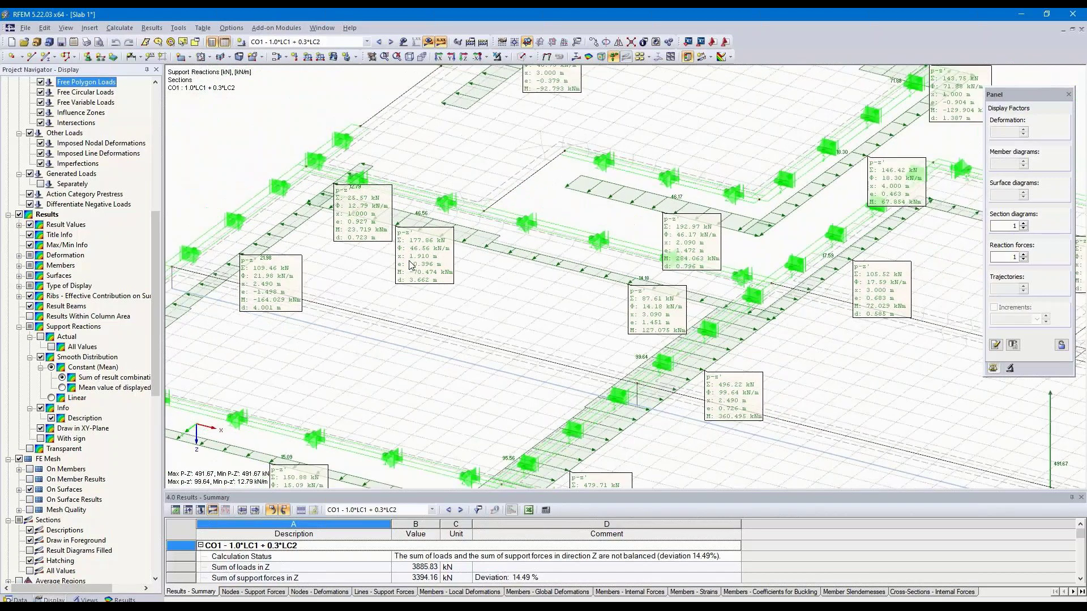
Step: View the slab in plan, hide the reaction info labels and display the support reactions with sign
click(451, 57)
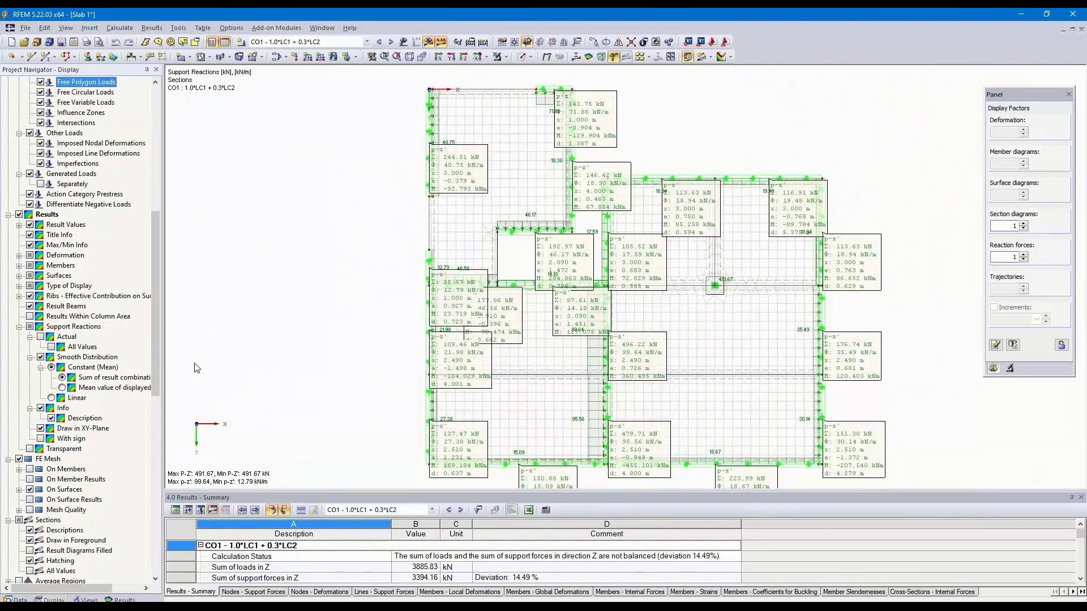
click(40, 408)
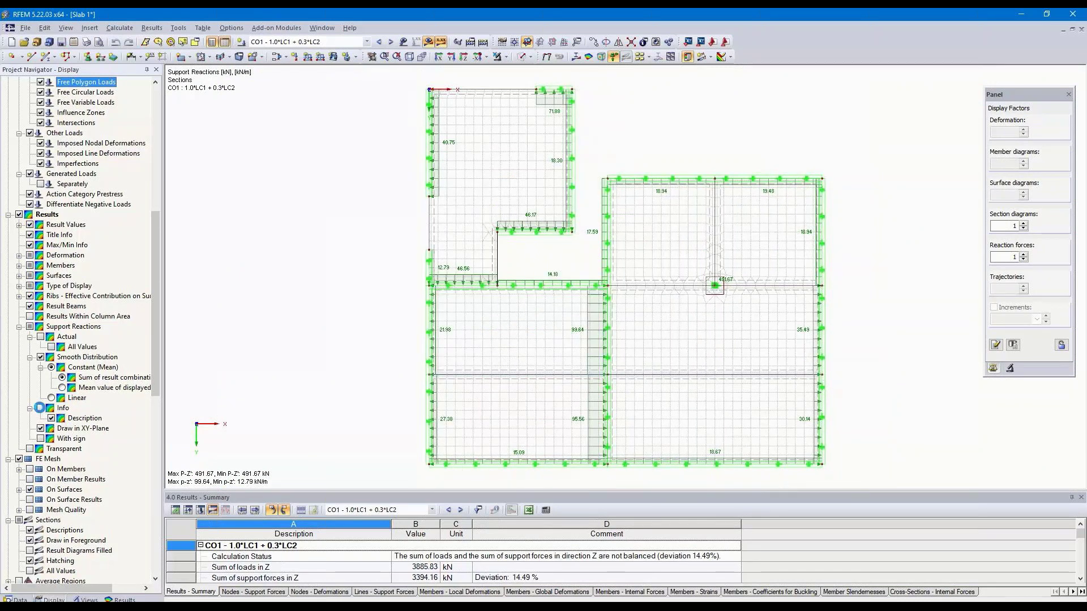
click(41, 439)
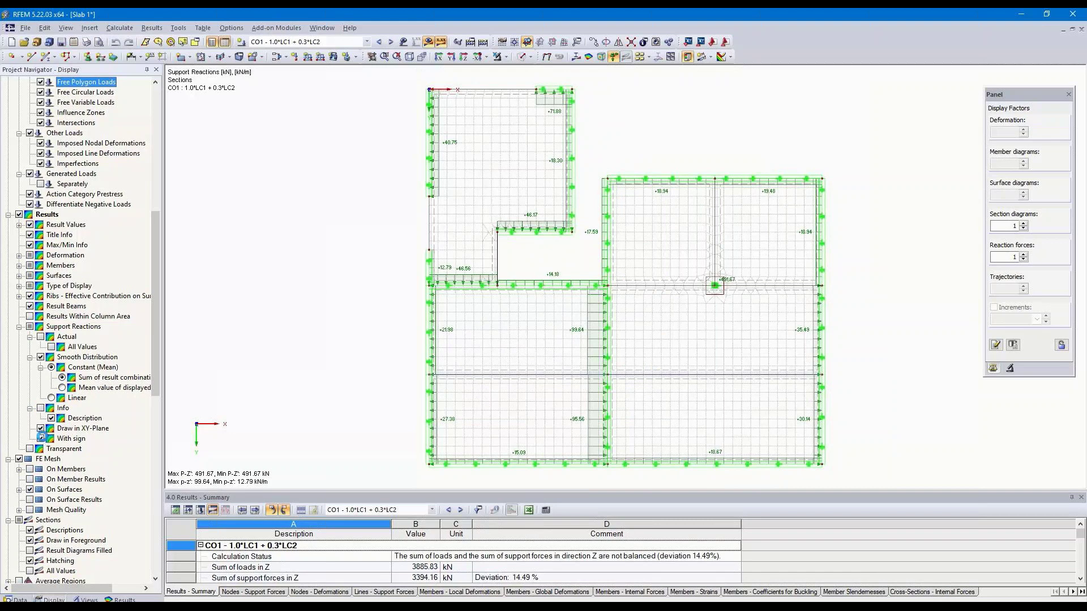
scroll(765, 289, up, 3)
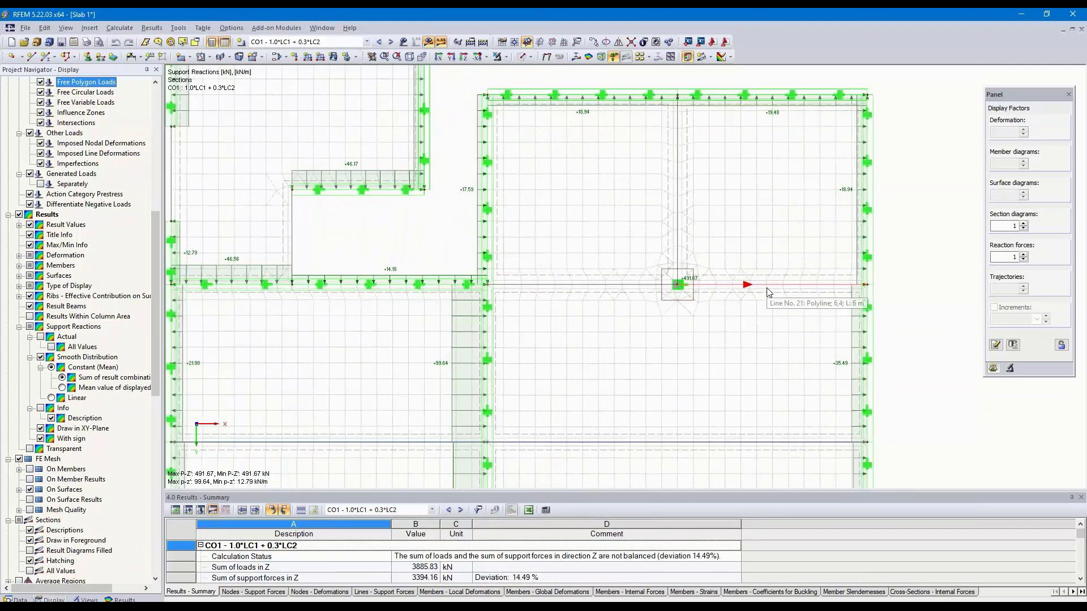
scroll(768, 292, up, 1)
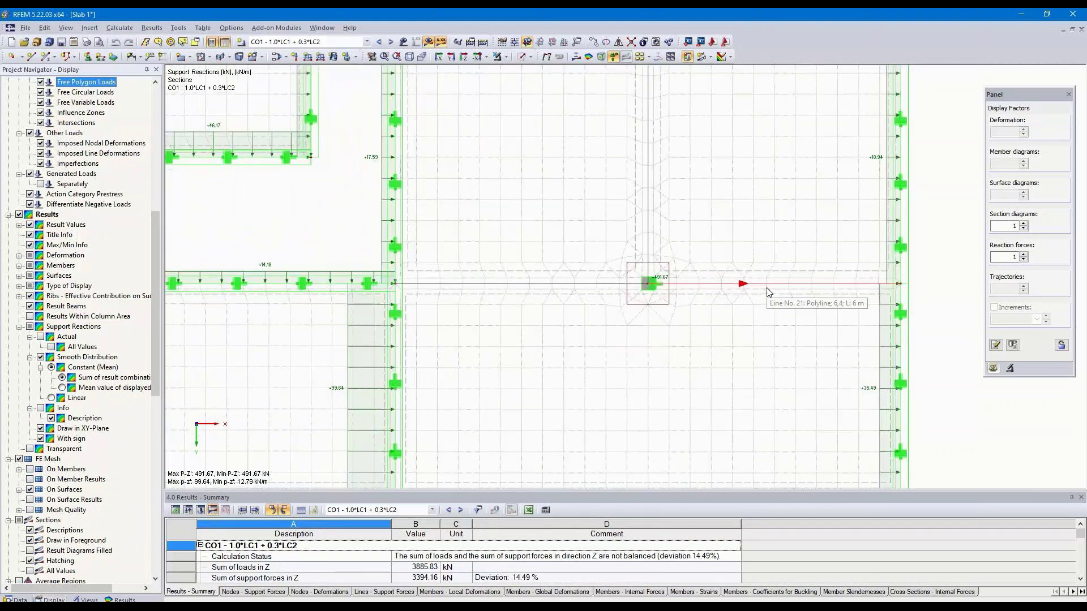
scroll(768, 292, down, 5)
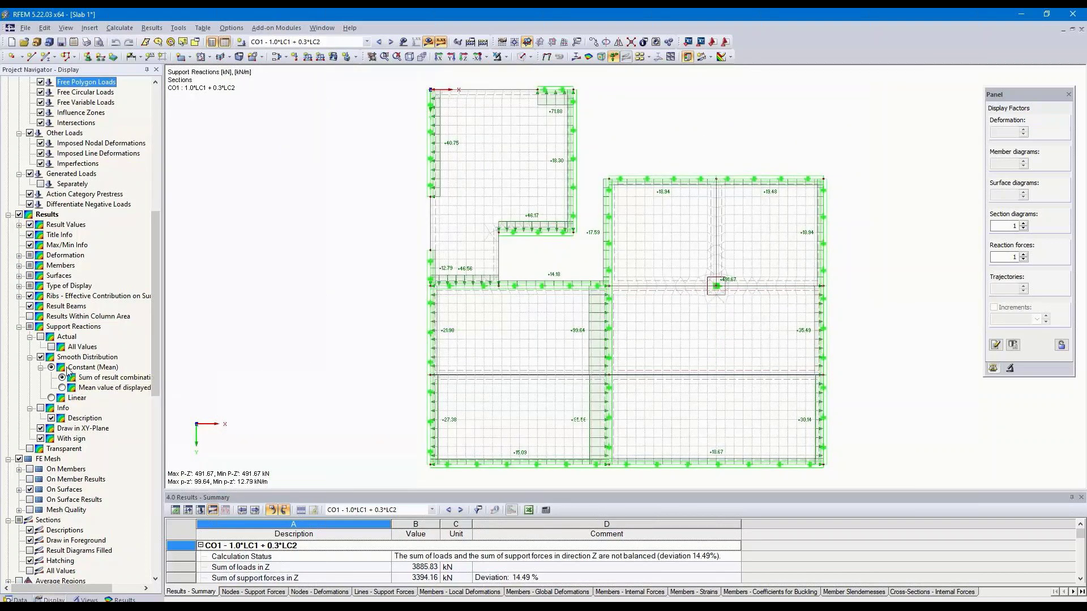
Step: Change the smooth reaction distribution to Linear, turn off drawing in the XY-plane and return to the isometric view
click(53, 398)
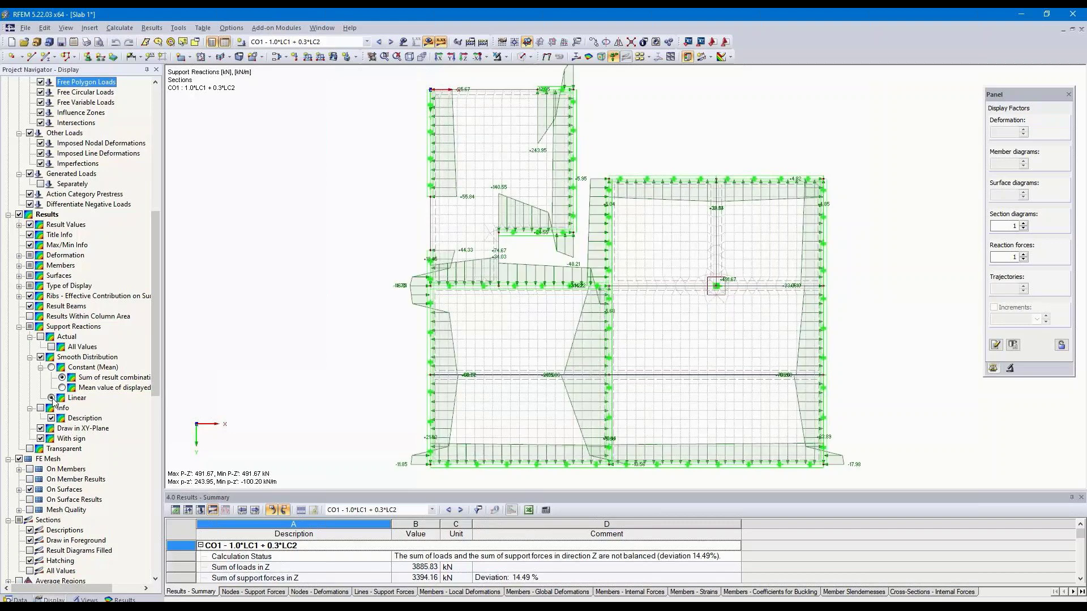
click(40, 429)
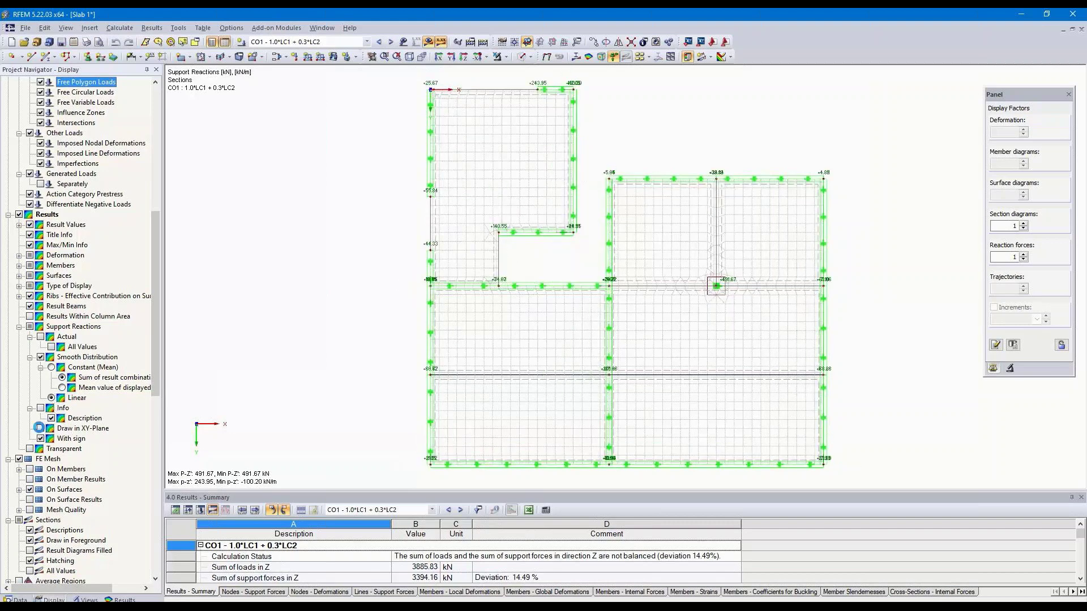
click(410, 57)
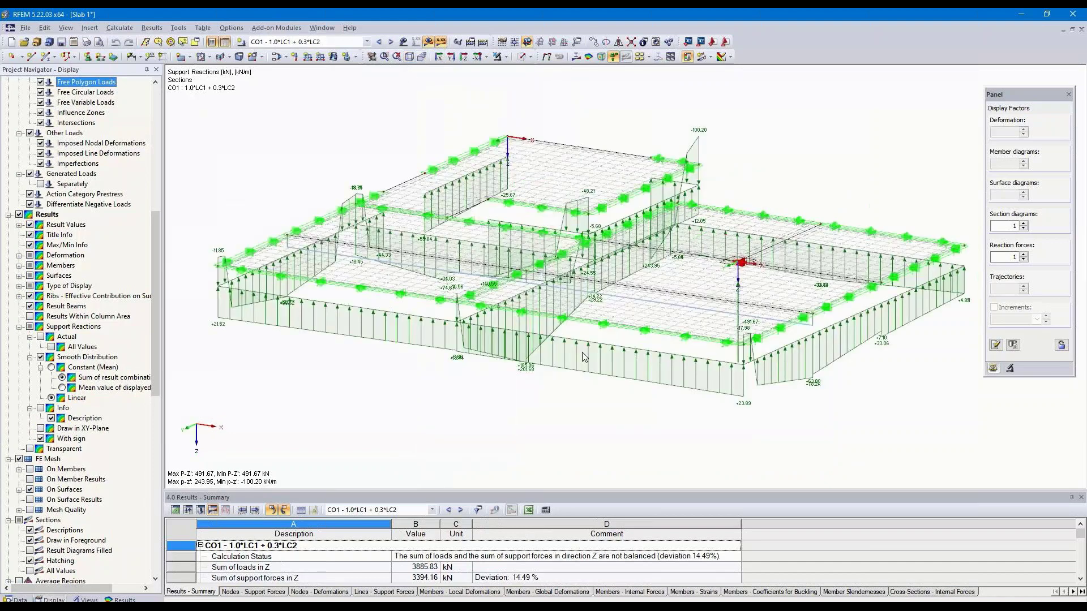
Step: Inspect the result diagram of the line support along the slab's front edge with its smooth distribution shown, and close it
scroll(588, 340, up, 5)
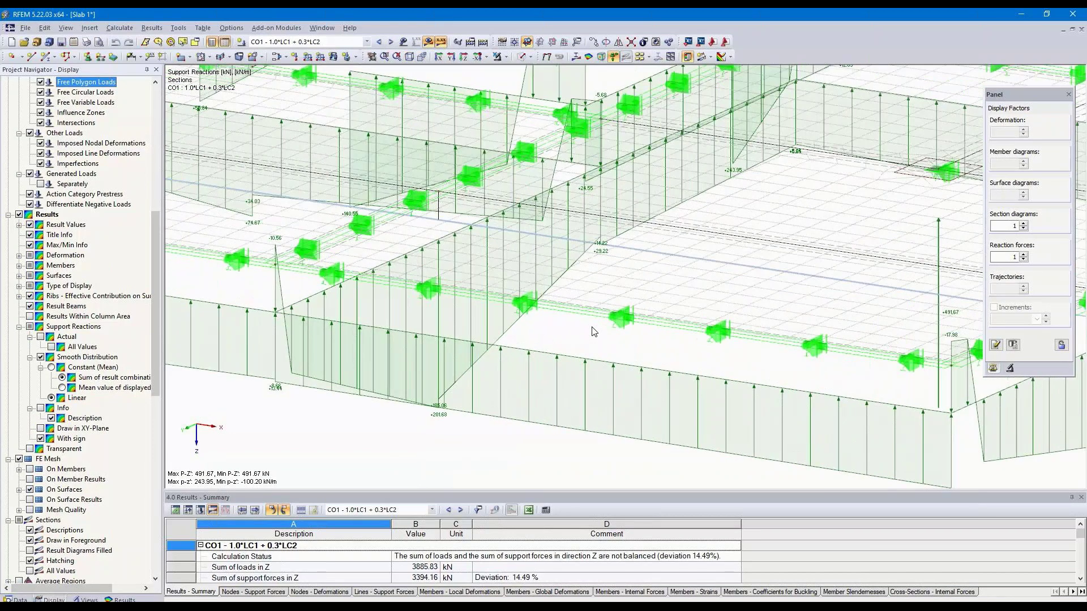
click(673, 322)
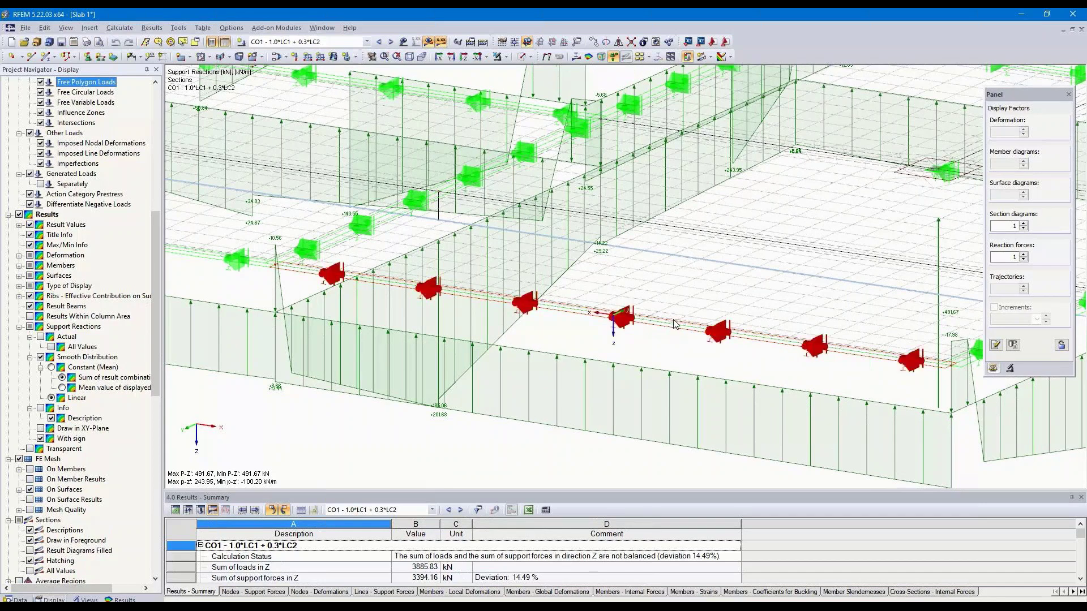
right_click(674, 322)
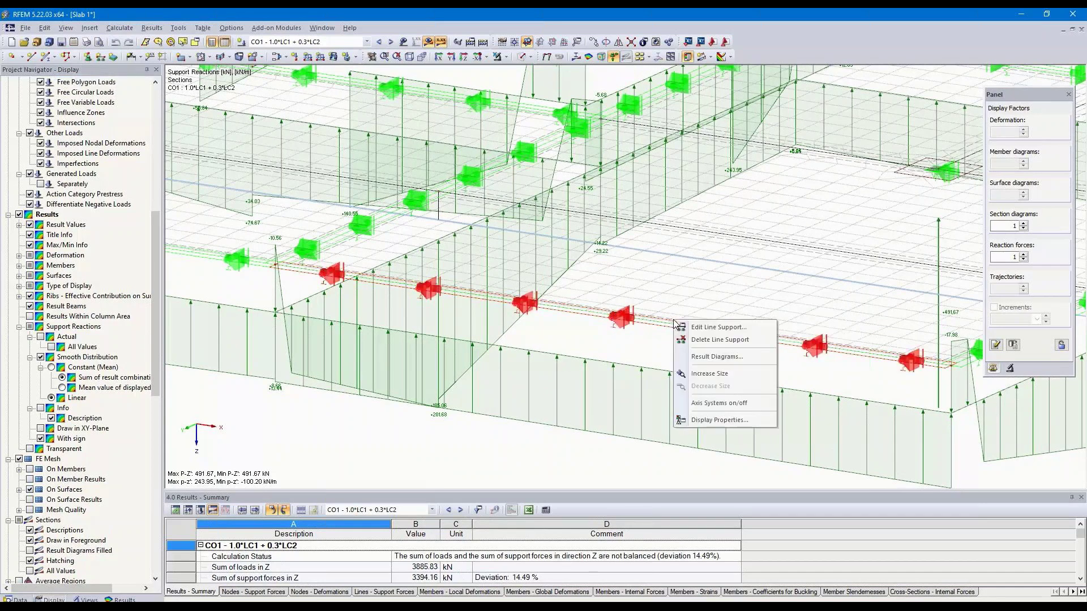
click(722, 357)
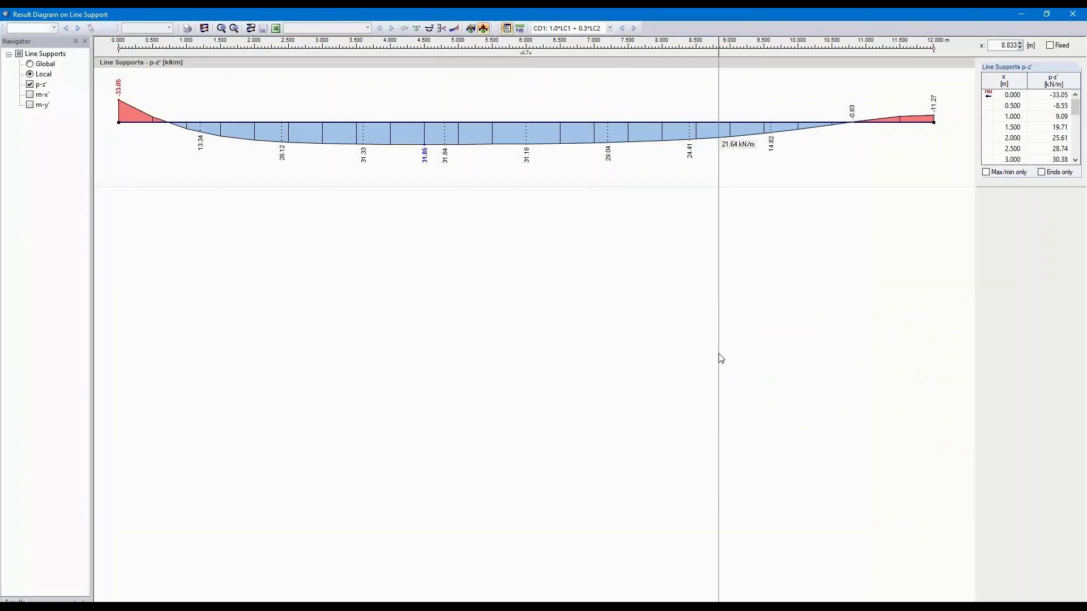
click(454, 29)
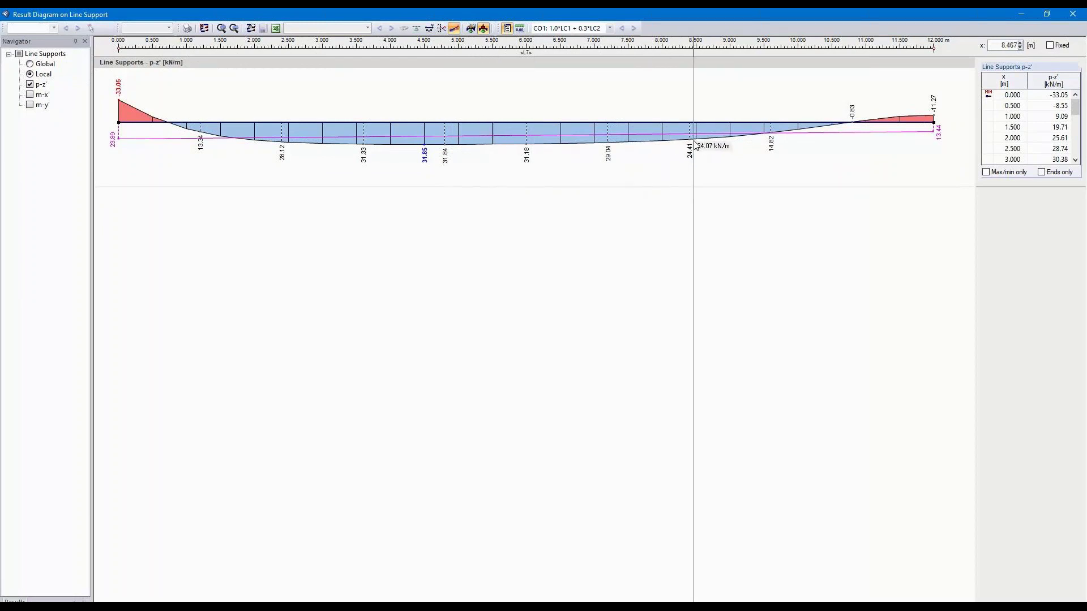
click(1071, 14)
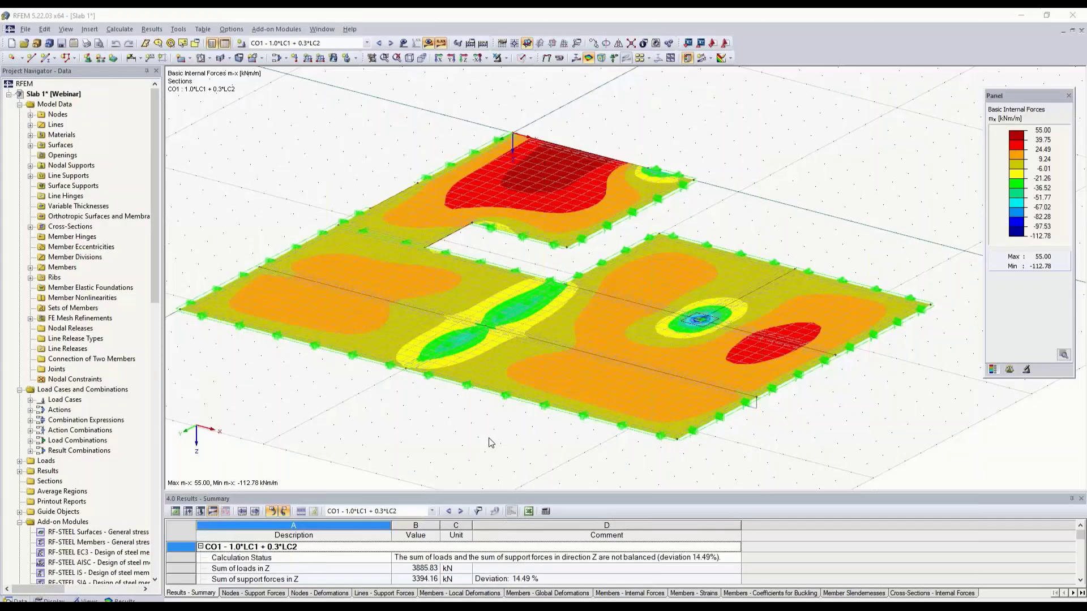
Step: Set the surface diagrams display factor to 2 and view the m-x peak over the interior nodal support from the side
click(1010, 369)
click(1023, 194)
click(1022, 194)
click(1023, 193)
click(1023, 193)
click(1023, 193)
click(1023, 193)
ctrl+middle_drag(701, 367, 799, 284)
scroll(789, 277, up, 6)
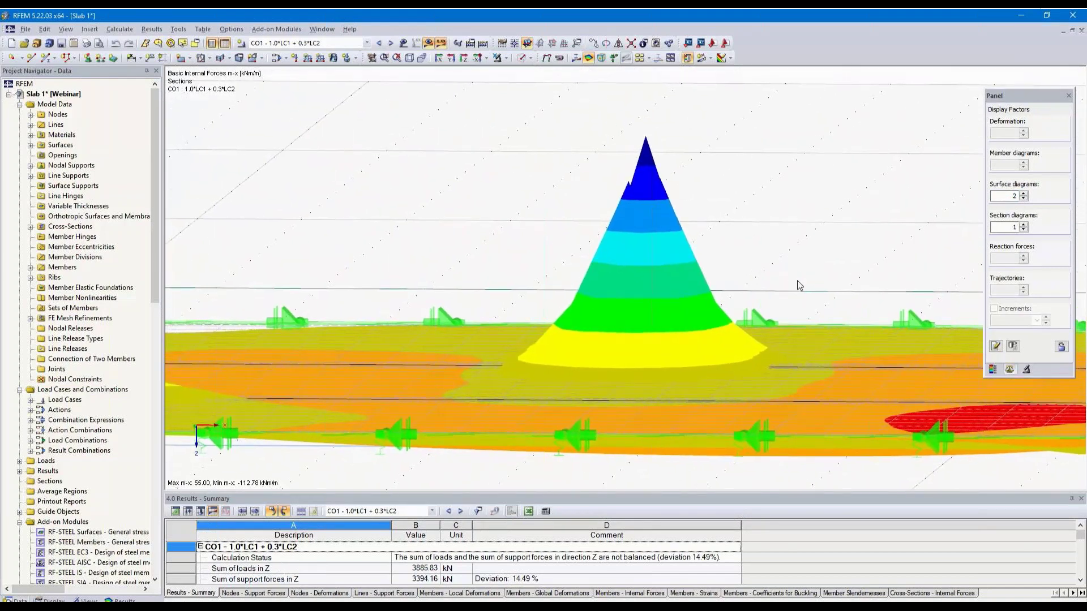
Step: Start a new average region with the description "nodal support"
click(19, 475)
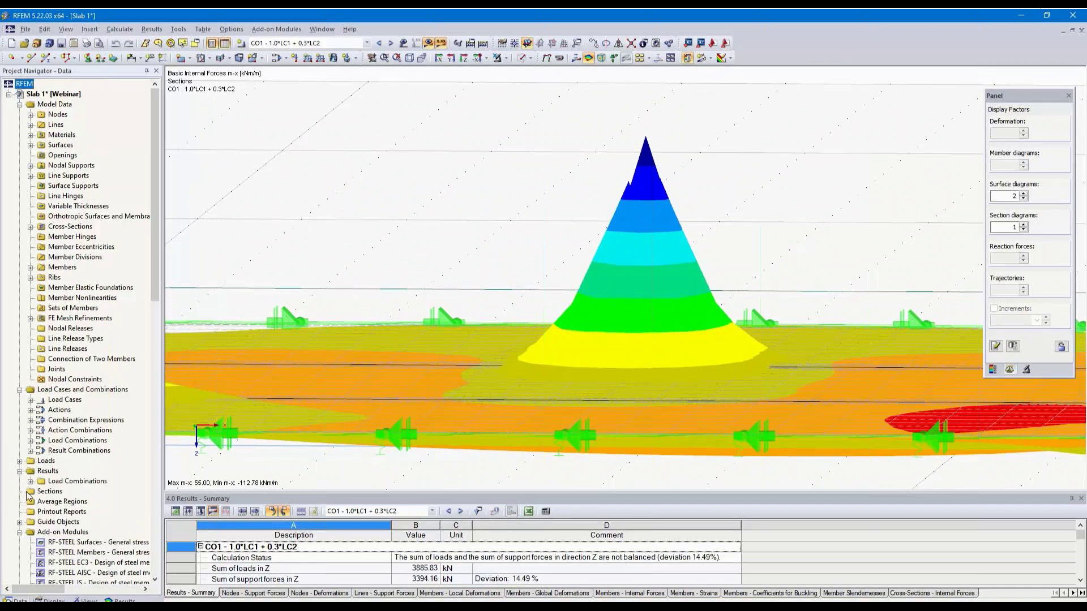
right_click(66, 502)
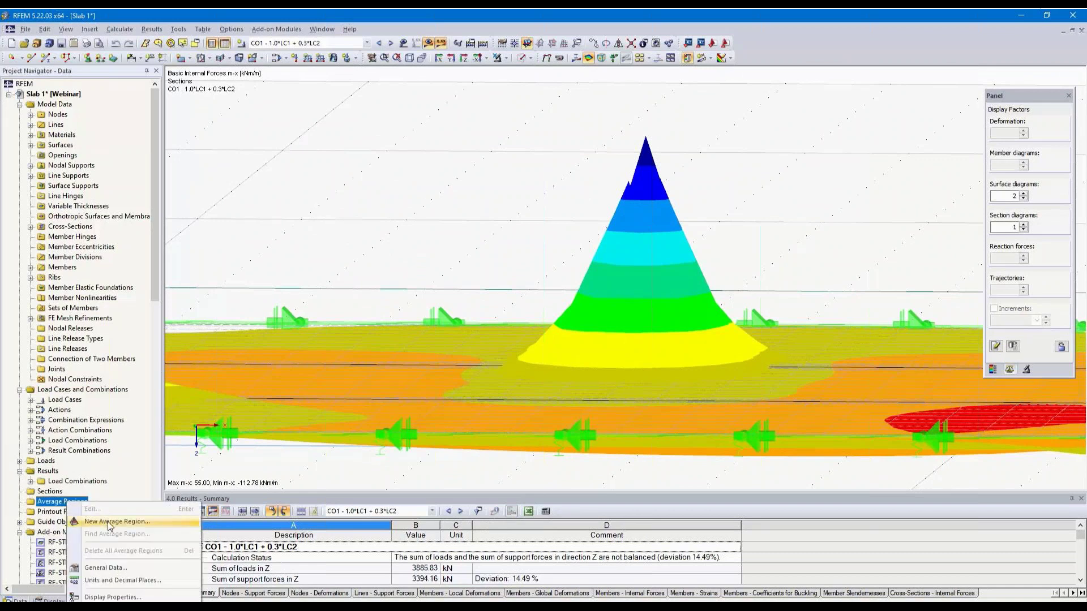
click(108, 521)
click(408, 179)
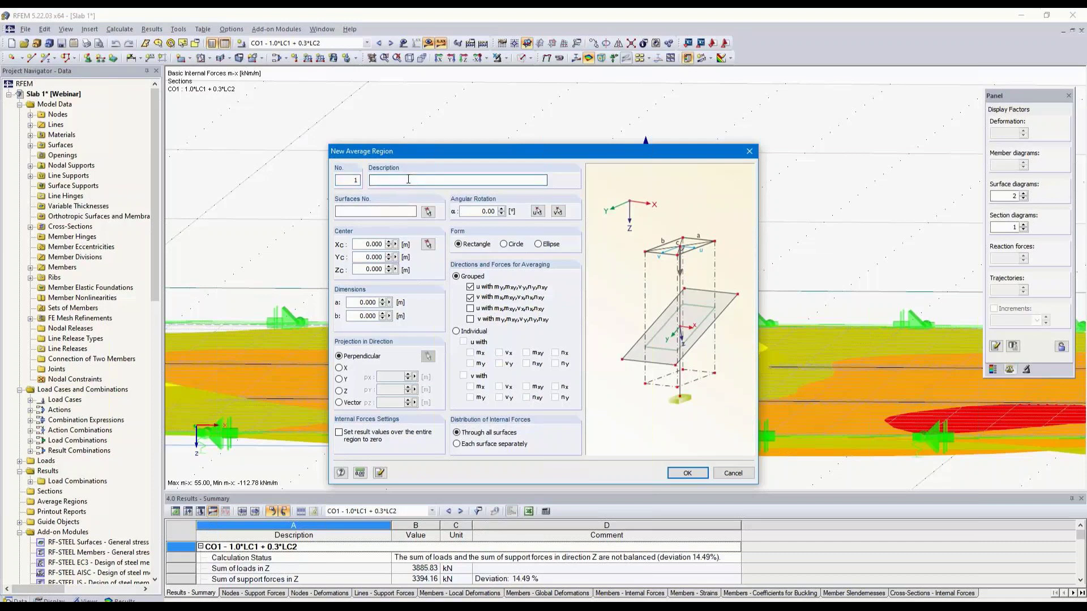
text(nodal support)
Step: Hide the results and assign surfaces 3-5 around the interior nodal support to the average region
click(428, 211)
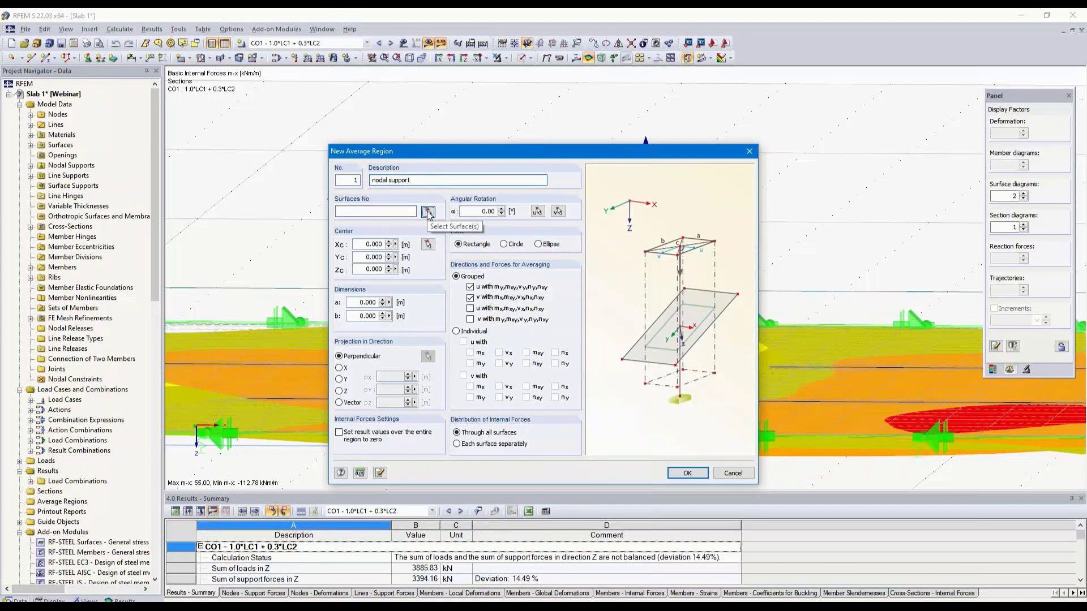
click(428, 43)
ctrl+middle_drag(680, 213, 636, 181)
click(567, 290)
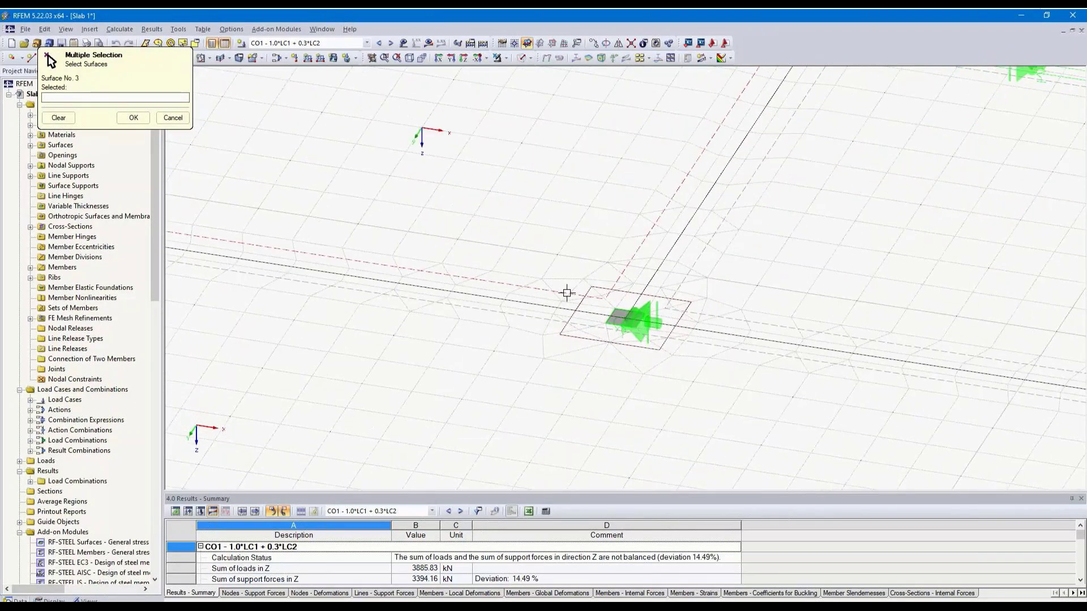
click(683, 276)
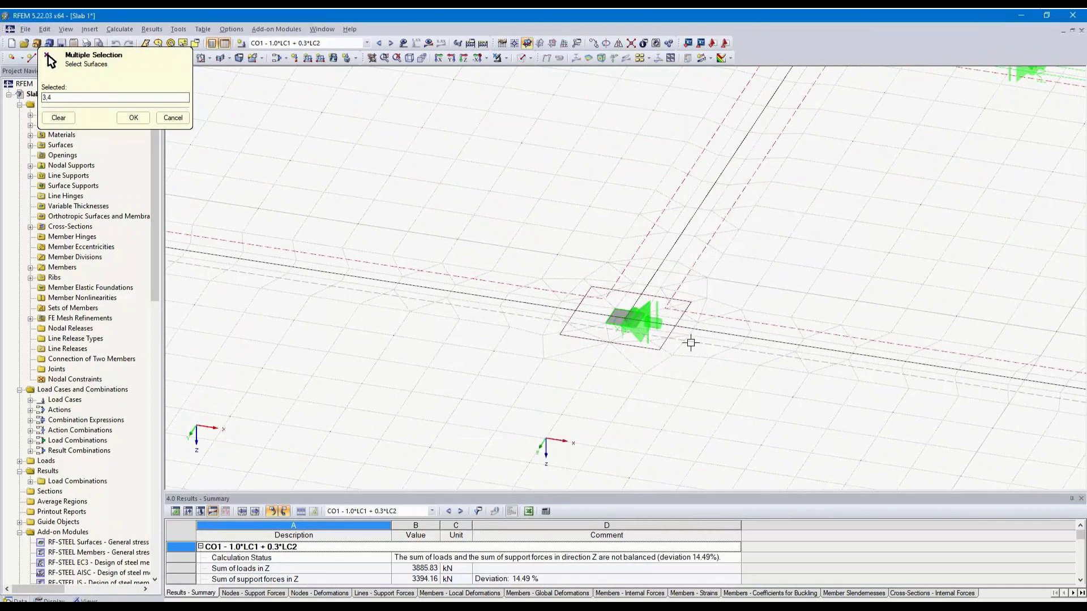
click(696, 341)
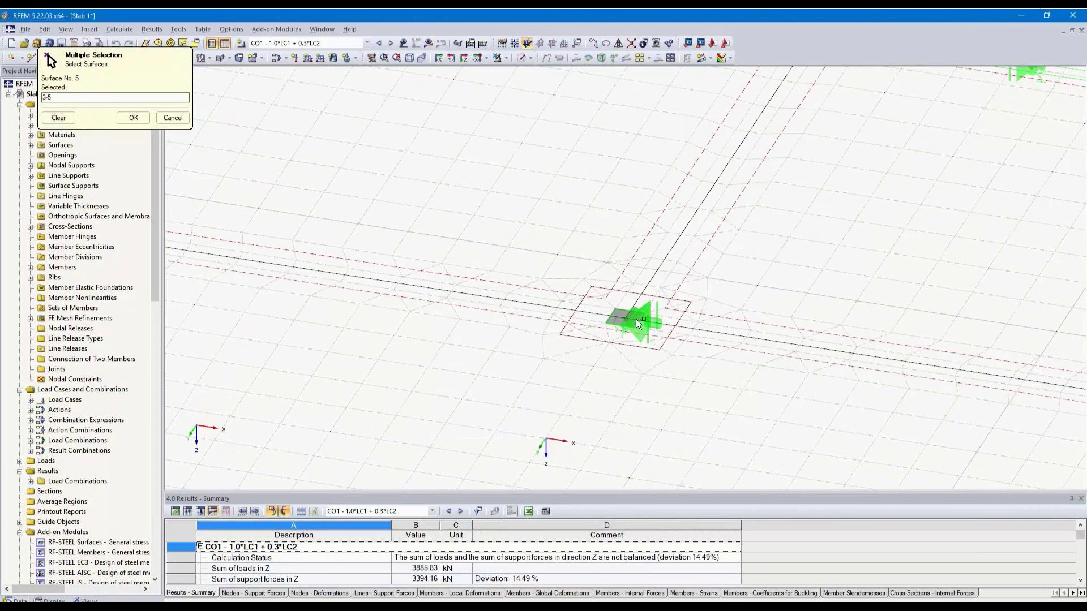
click(134, 117)
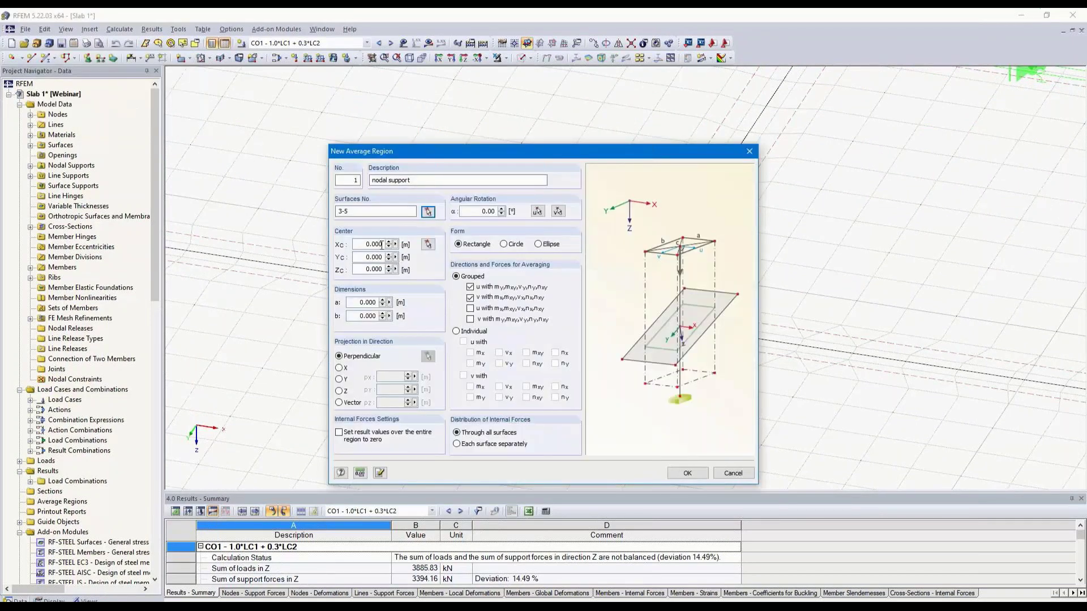
Step: Centre the average region on the interior nodal support's node and set dimensions a and b to 1 m each
click(428, 244)
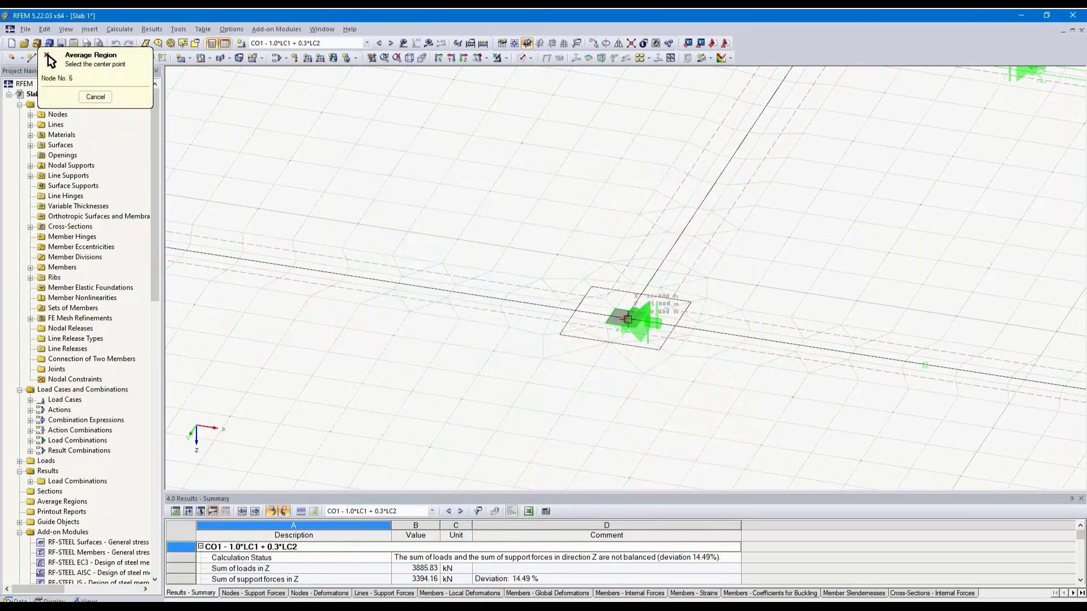
click(623, 316)
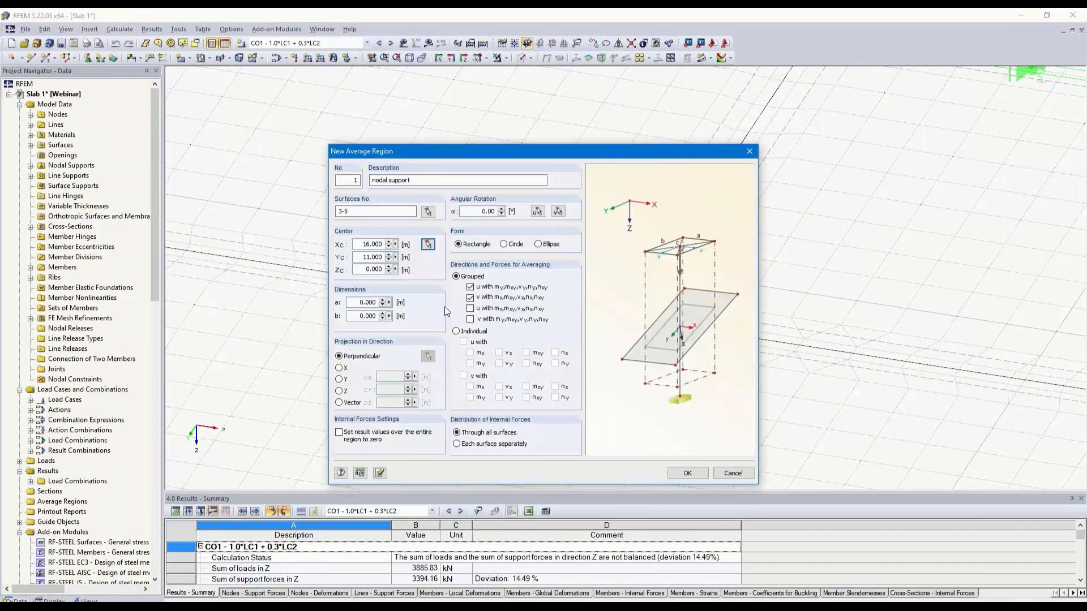
double_click(365, 303)
text(1)
key(Tab)
text(1)
Step: Enable the remaining grouped averaging options, u with mx and v with my forces, and create the average region
click(470, 308)
click(470, 319)
click(688, 477)
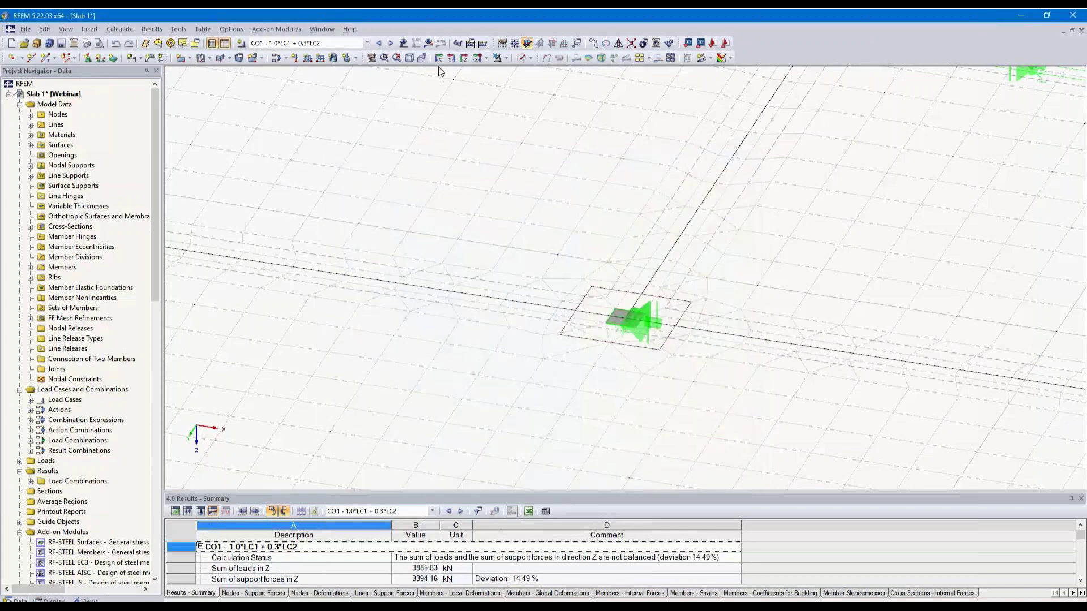
Step: Redisplay the results and switch the average regions off and on to compare the m-x peak shapes
click(430, 45)
ctrl+middle_drag(753, 362, 828, 453)
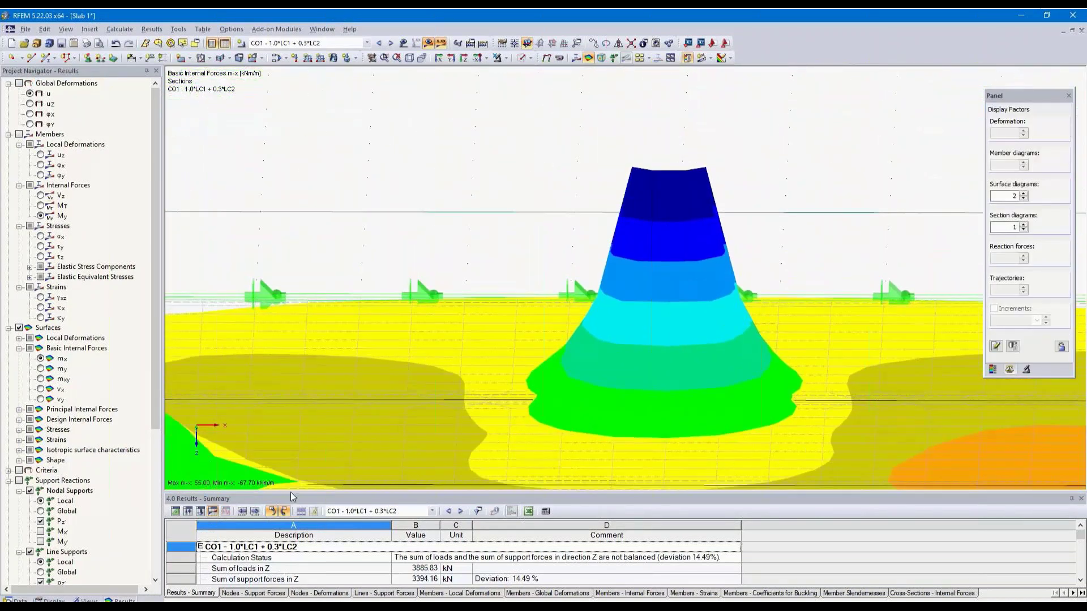
scroll(68, 483, down, 7)
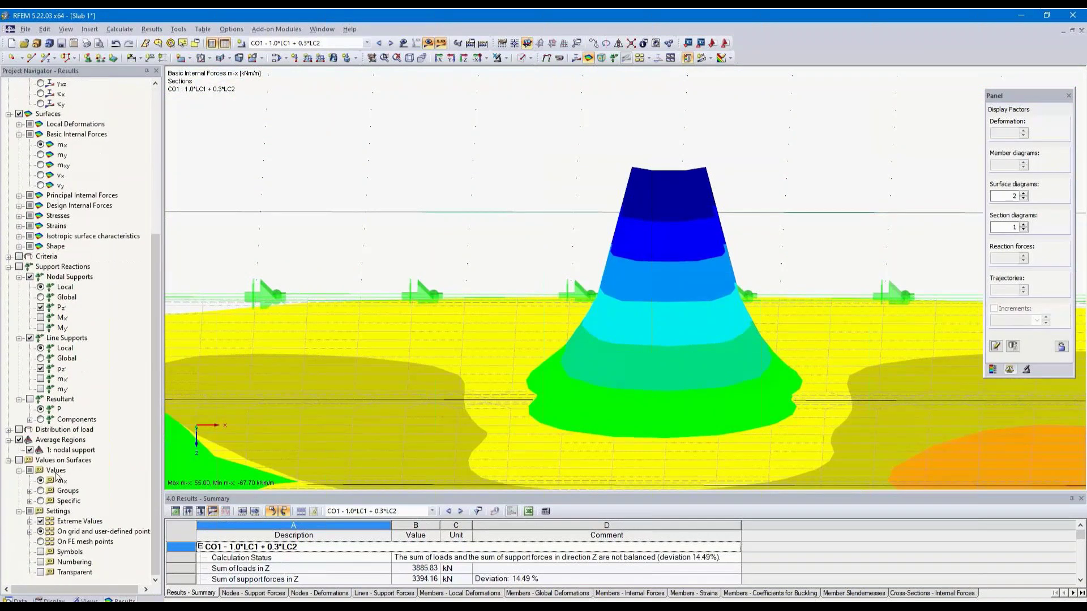
click(19, 441)
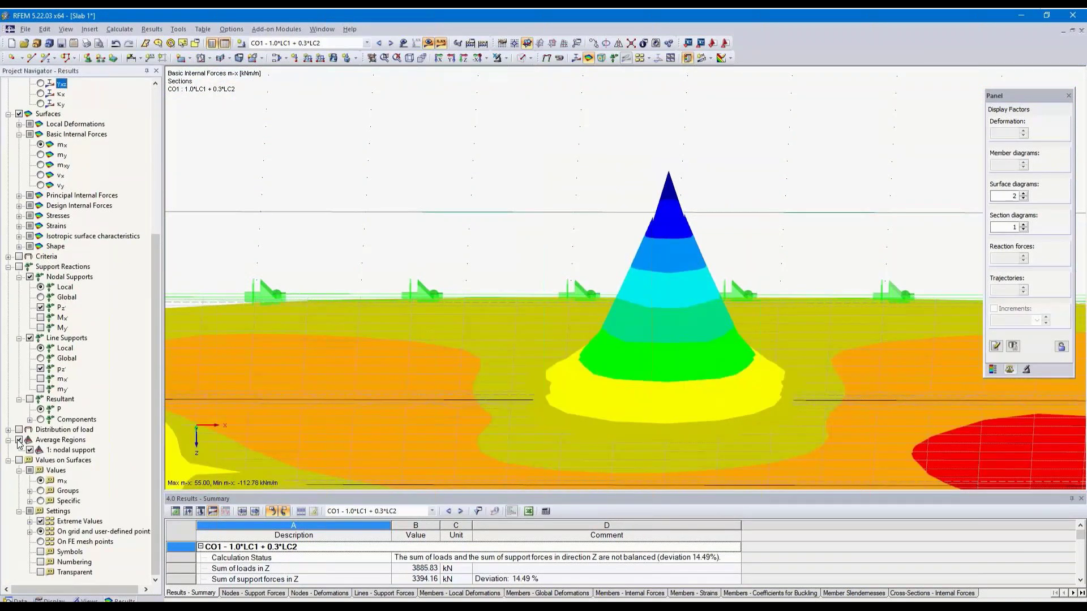
click(19, 441)
Step: Show the m-x colour scale and compare its extreme values with the average regions on and off
click(993, 369)
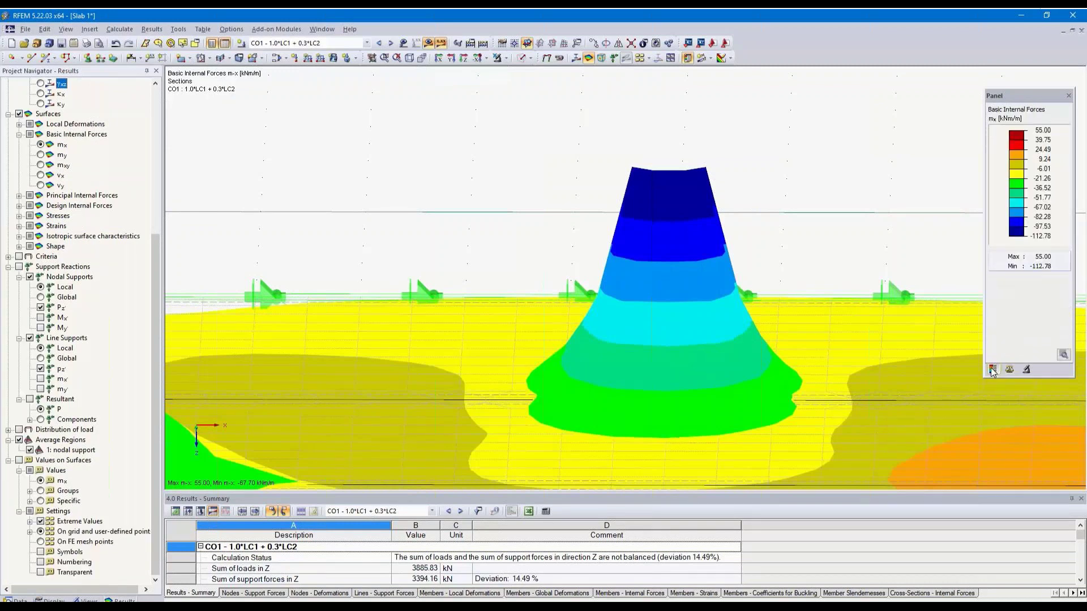
click(992, 369)
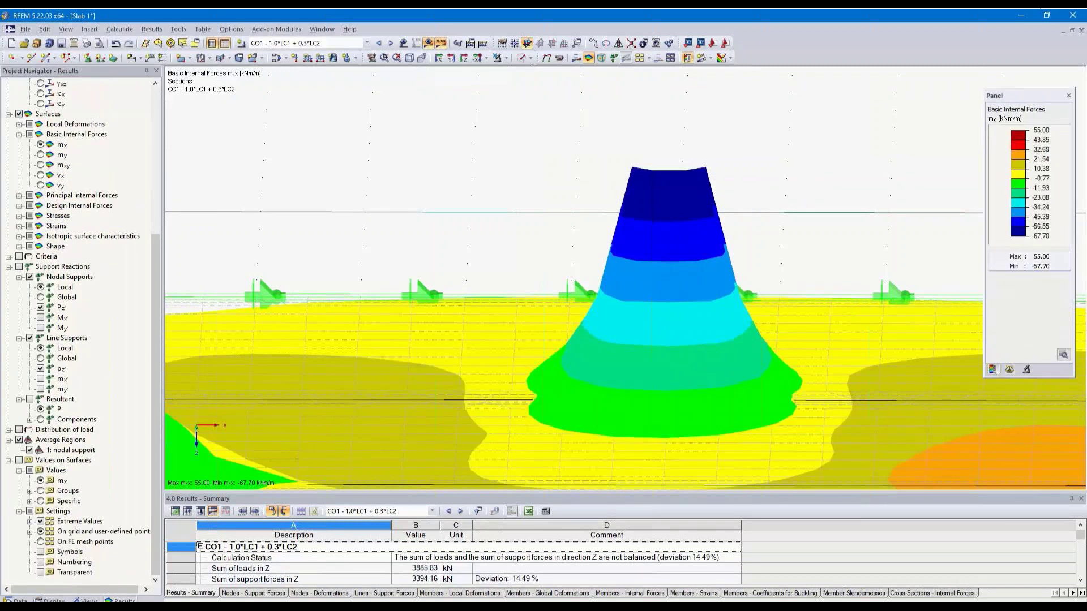
click(19, 440)
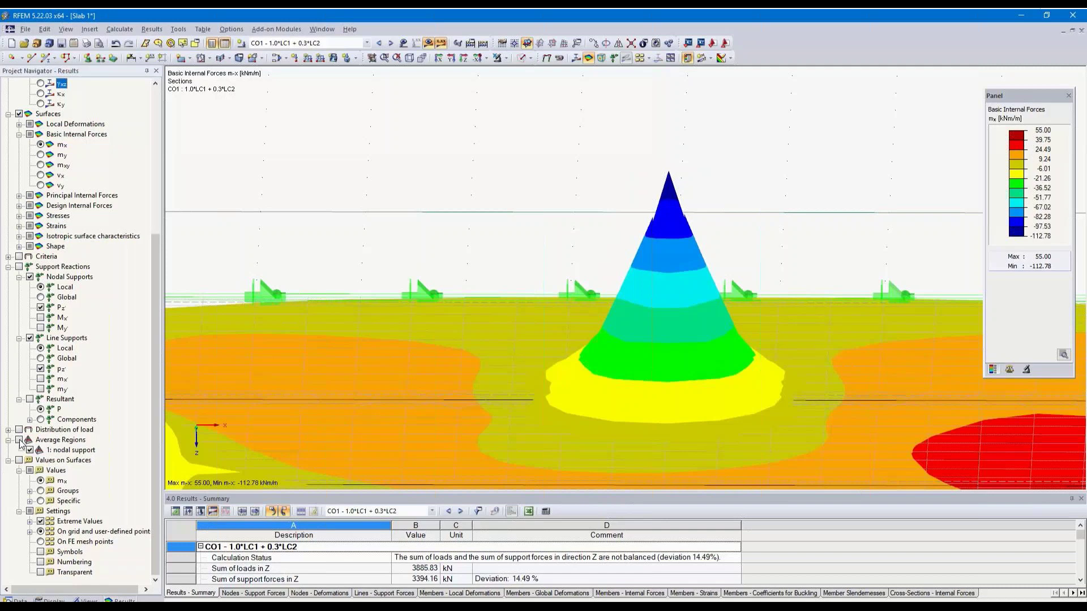
click(18, 440)
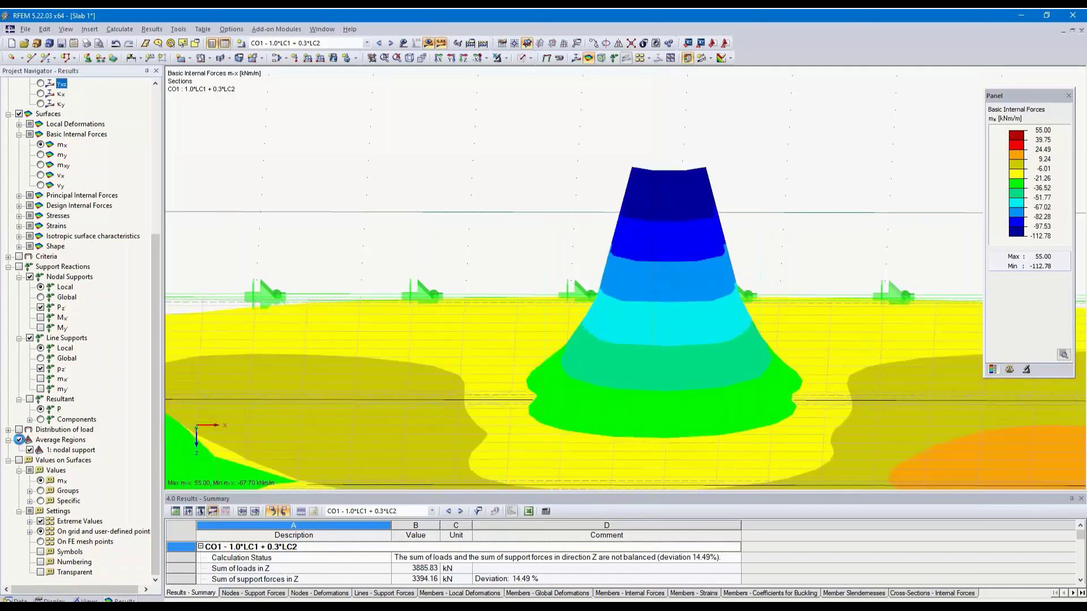